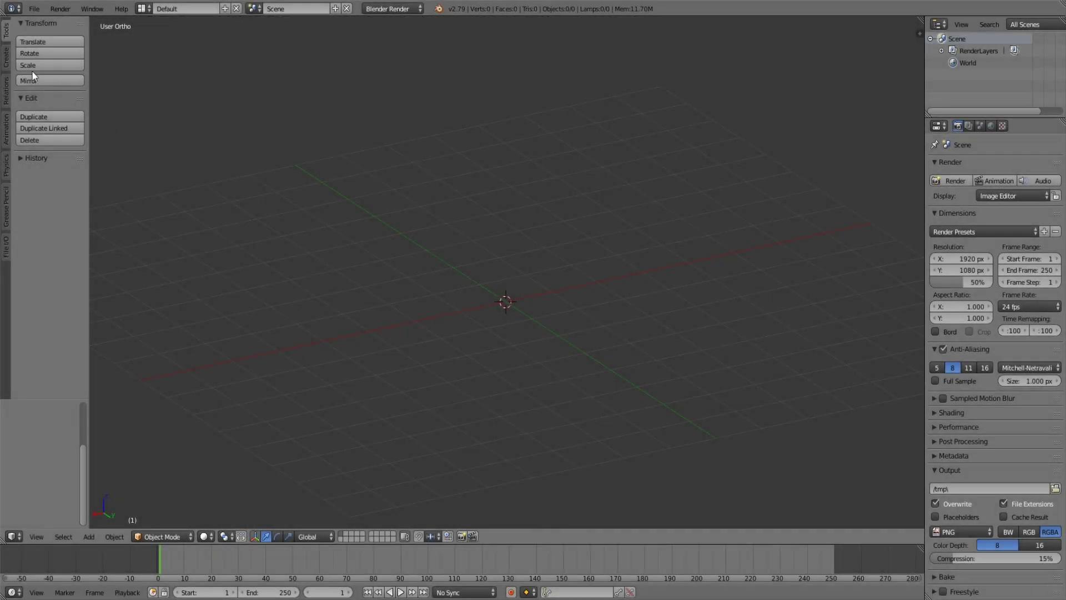
Add a cube and view it from the front in orthographic.
click(3, 59)
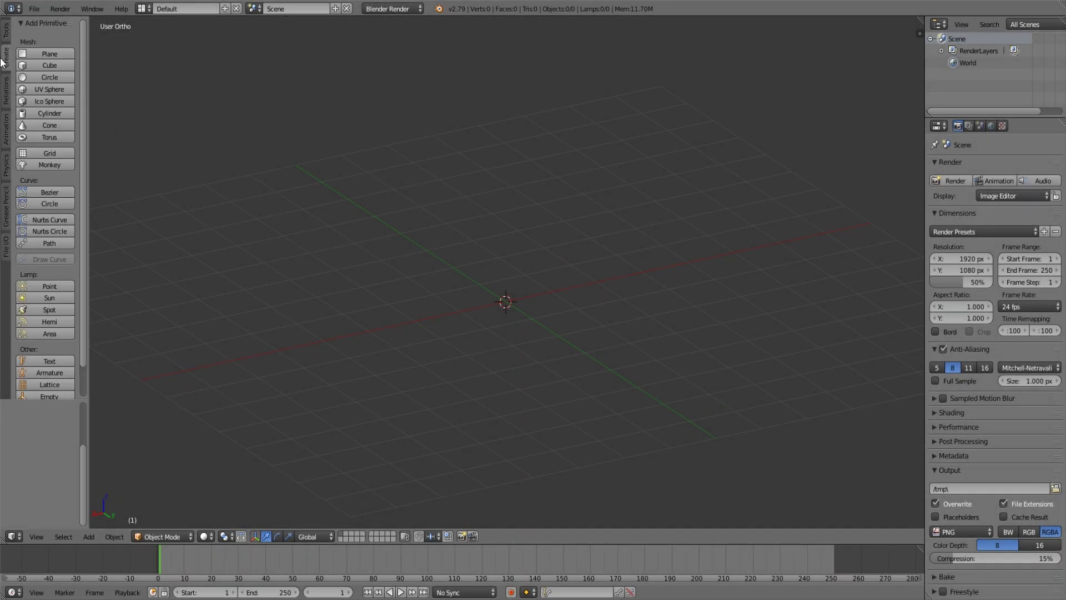
click(50, 67)
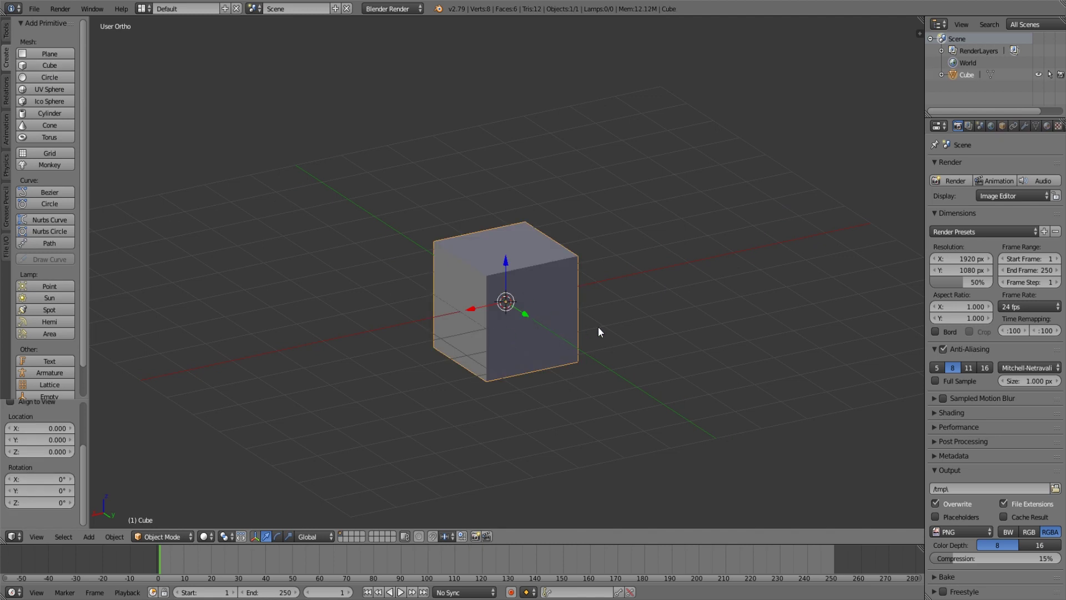
key(n)
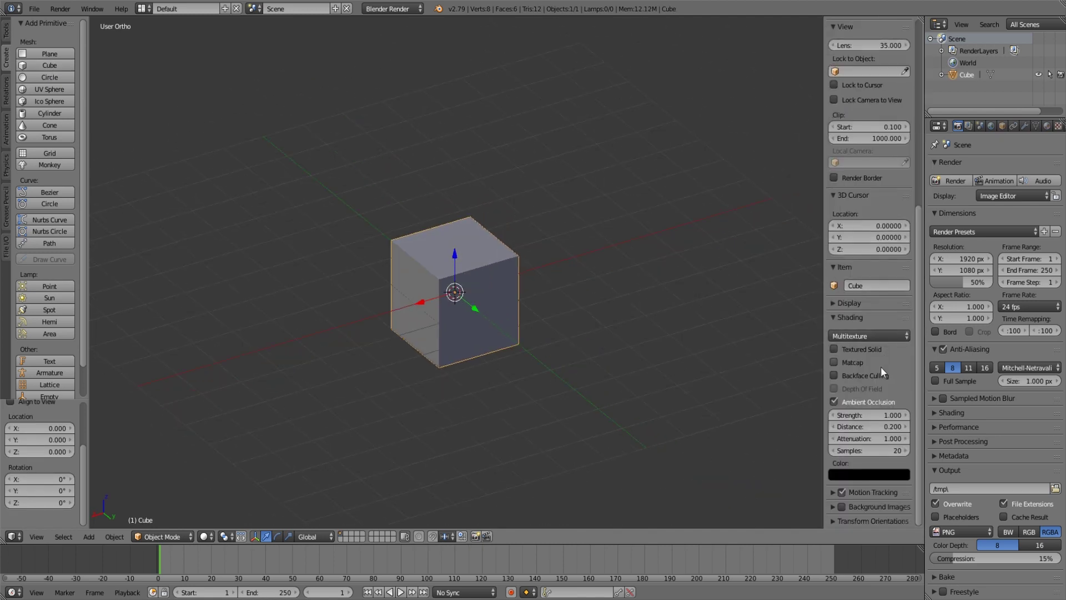
double_click(835, 401)
key(n)
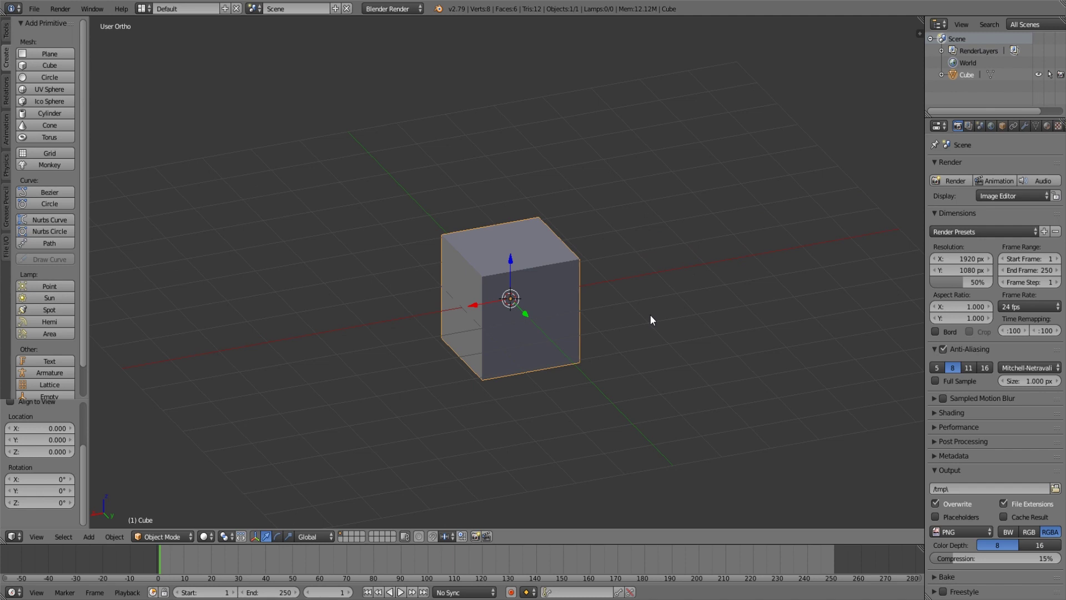
scroll(644, 317, up, 2)
middle_drag(638, 322, 649, 235)
scroll(651, 240, down, 3)
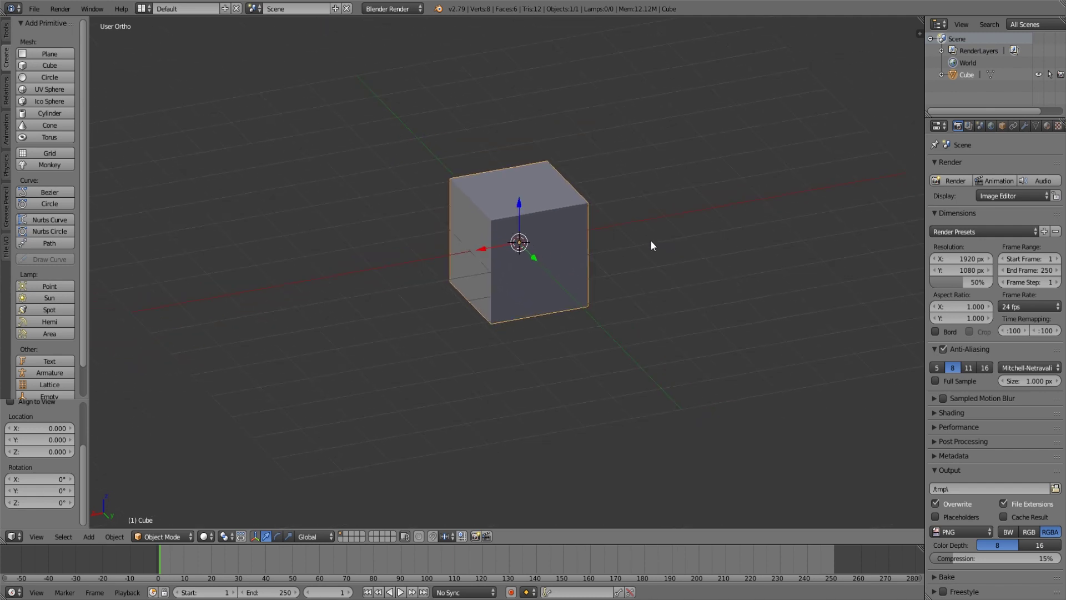
key(KP_1)
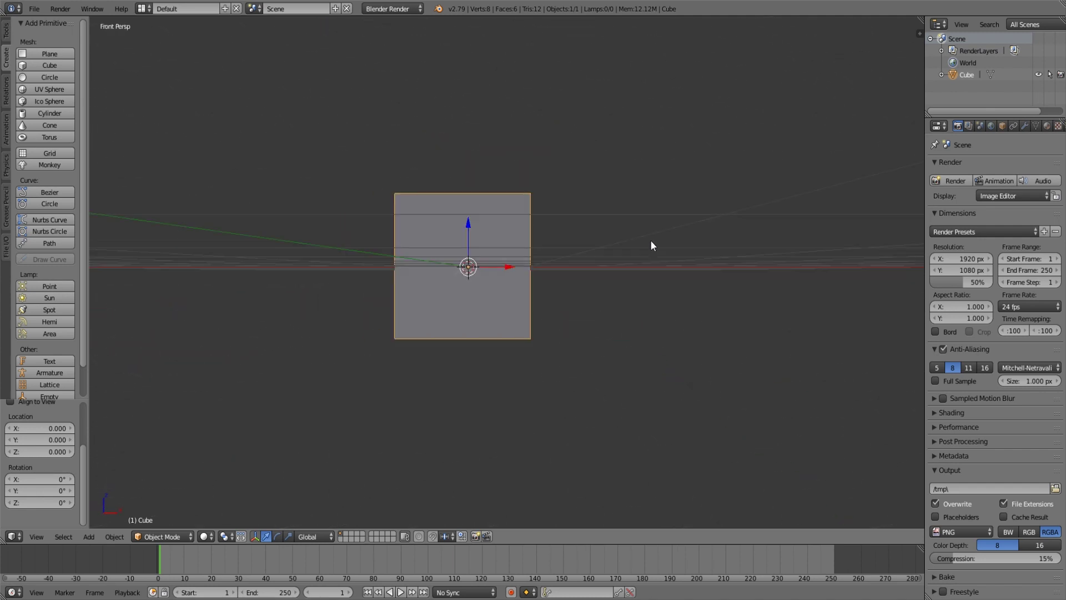
key(KP_5)
Shrink the cube to 0.8 scale and raise it along Z.
key(s)
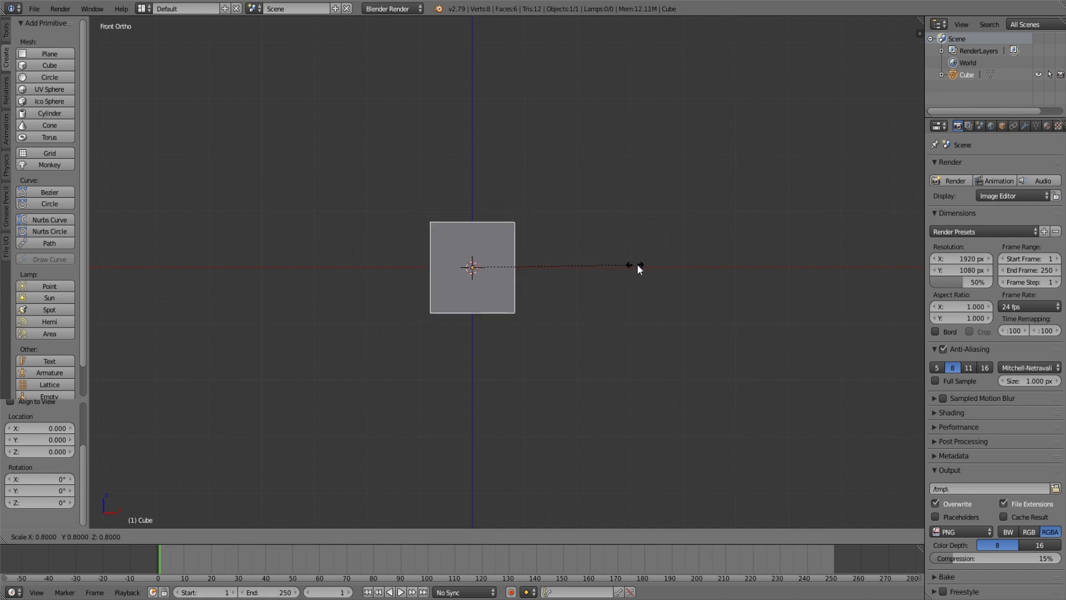
click(712, 269)
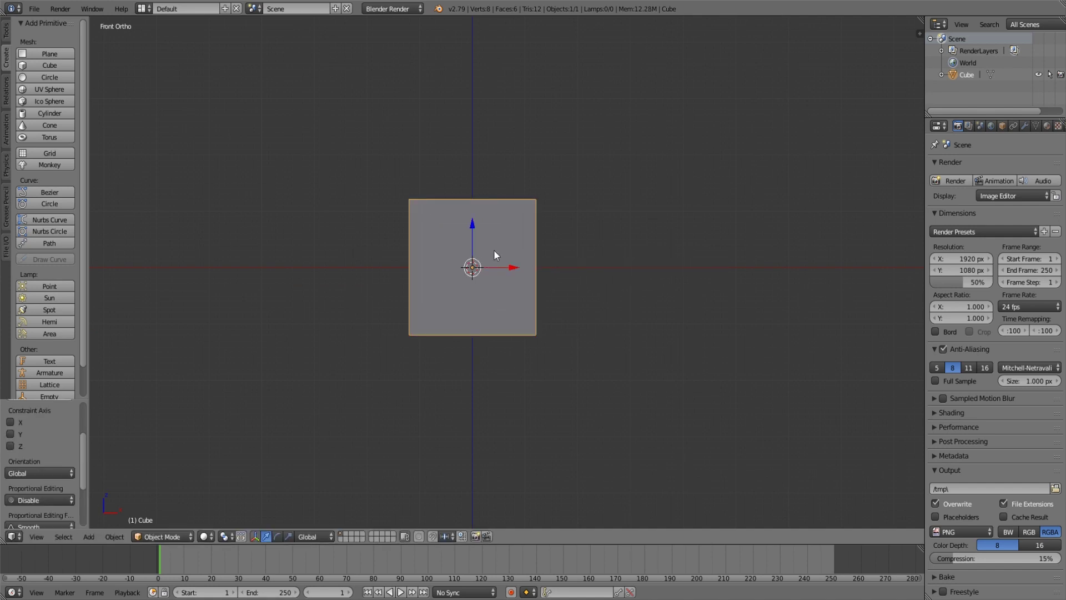
key(g)
key(z)
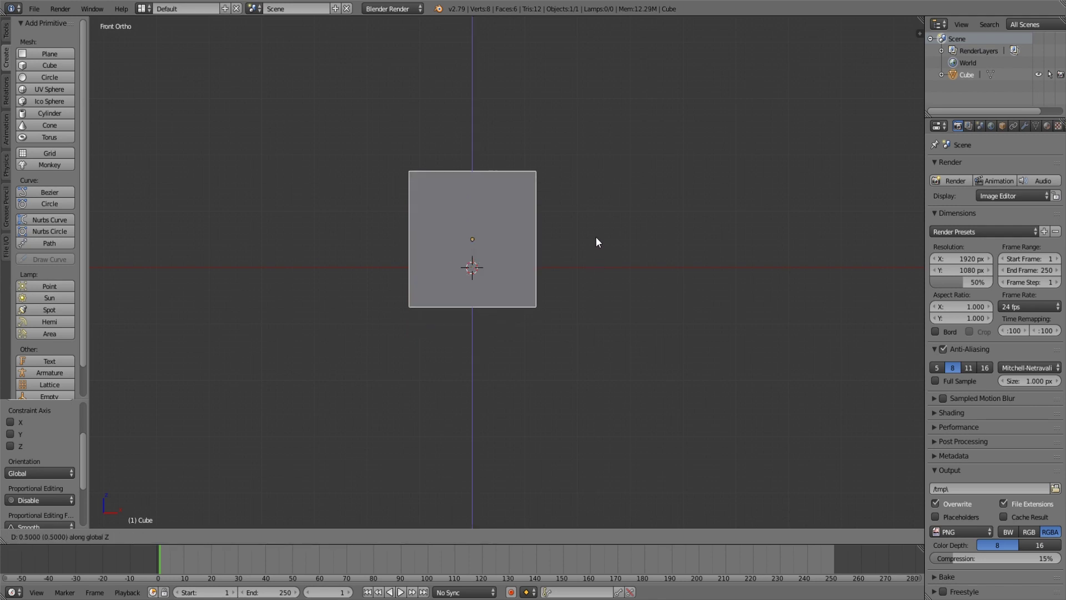
click(595, 199)
mouse_move(595, 198)
middle_down()
mouse_move(736, 222)
mouse_move(685, 251)
mouse_move(574, 256)
middle_up()
Set the cube's origin to the 3D cursor.
click(6, 30)
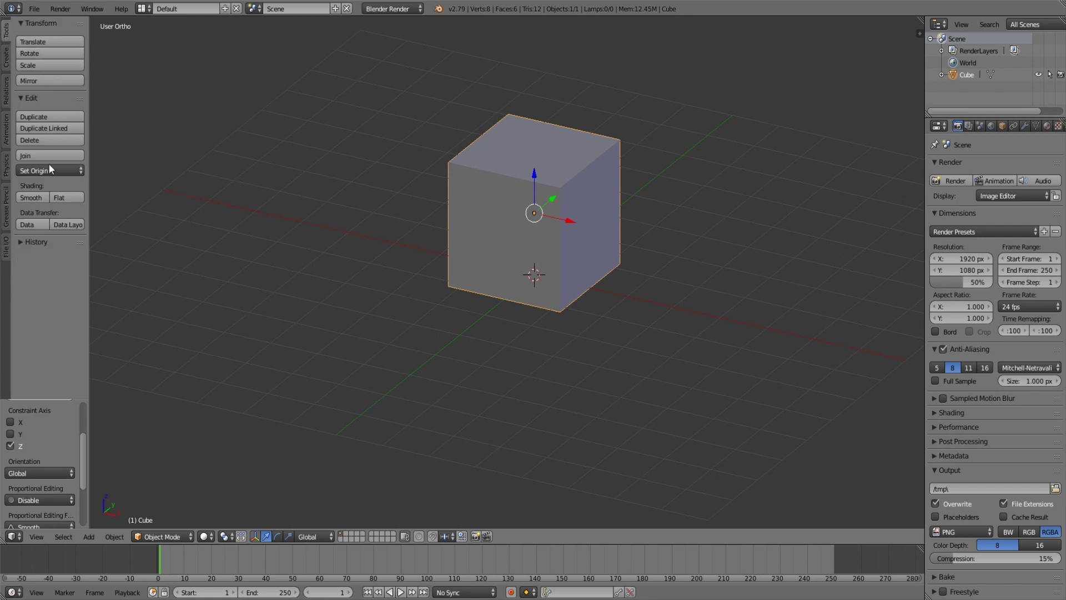
click(75, 172)
click(82, 211)
Widen the cube by scaling it along the X axis.
middle_drag(542, 311, 628, 321)
scroll(628, 321, up, 2)
key(a)
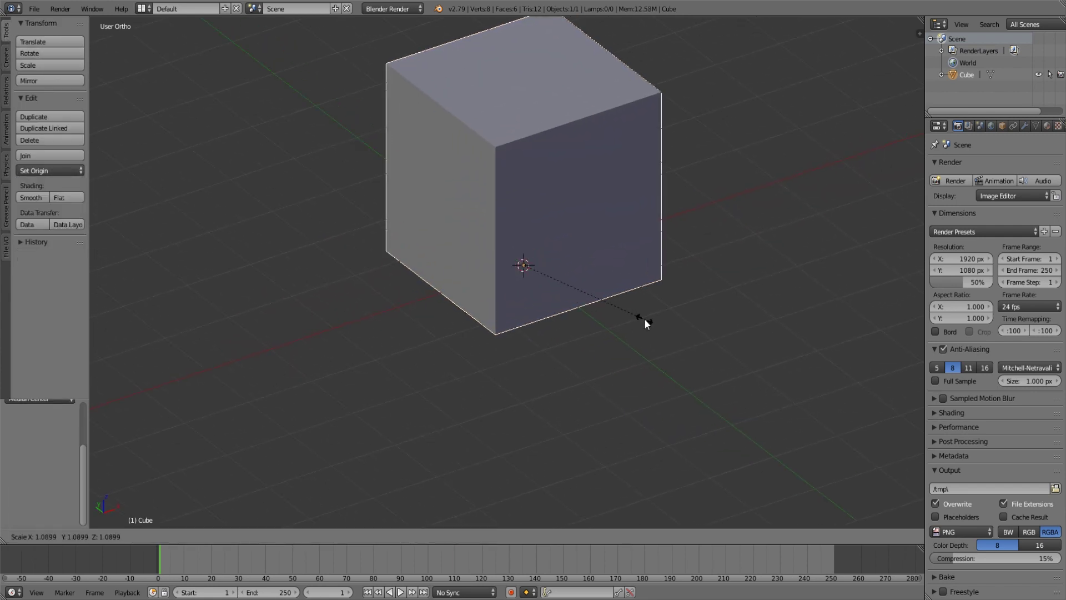
key(a)
key(s)
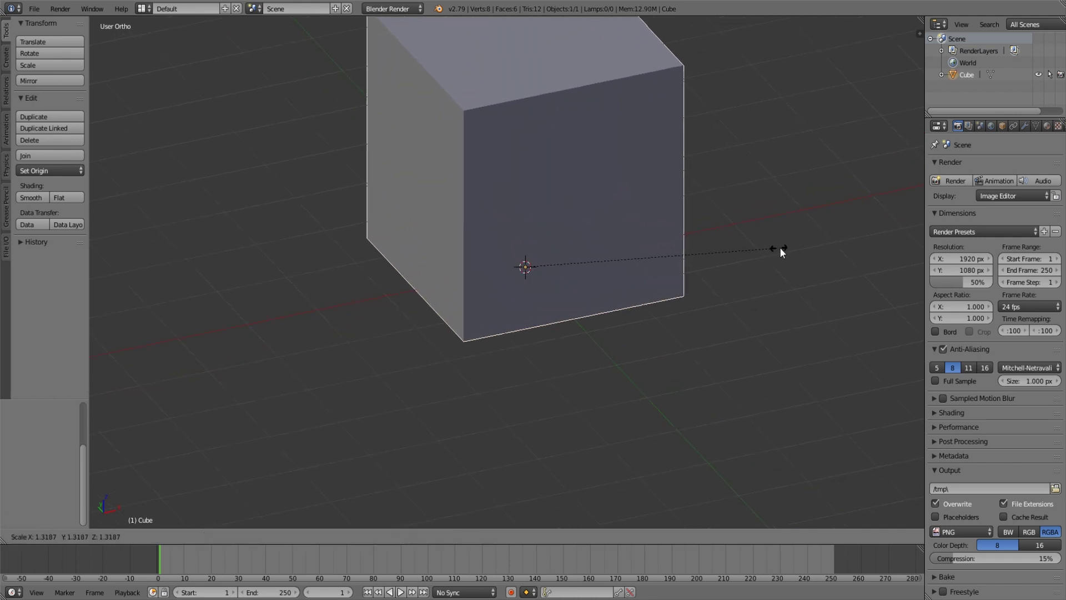
right_click(791, 249)
key(a)
scroll(745, 260, down, 3)
middle_drag(725, 262, 638, 261)
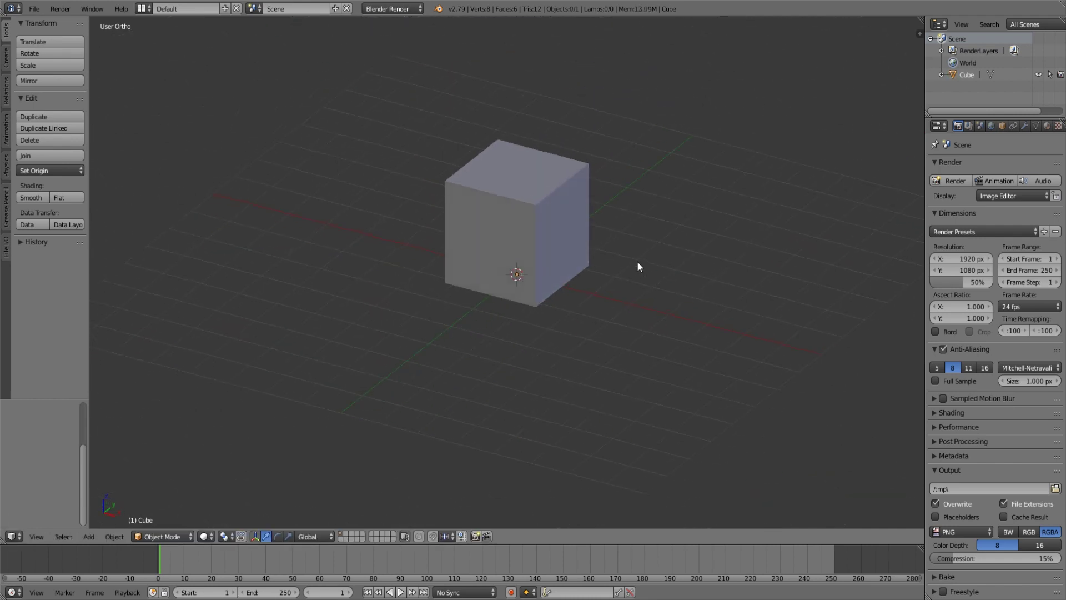
scroll(638, 261, up, 4)
scroll(412, 396, down, 3)
right_click(529, 195)
key(s)
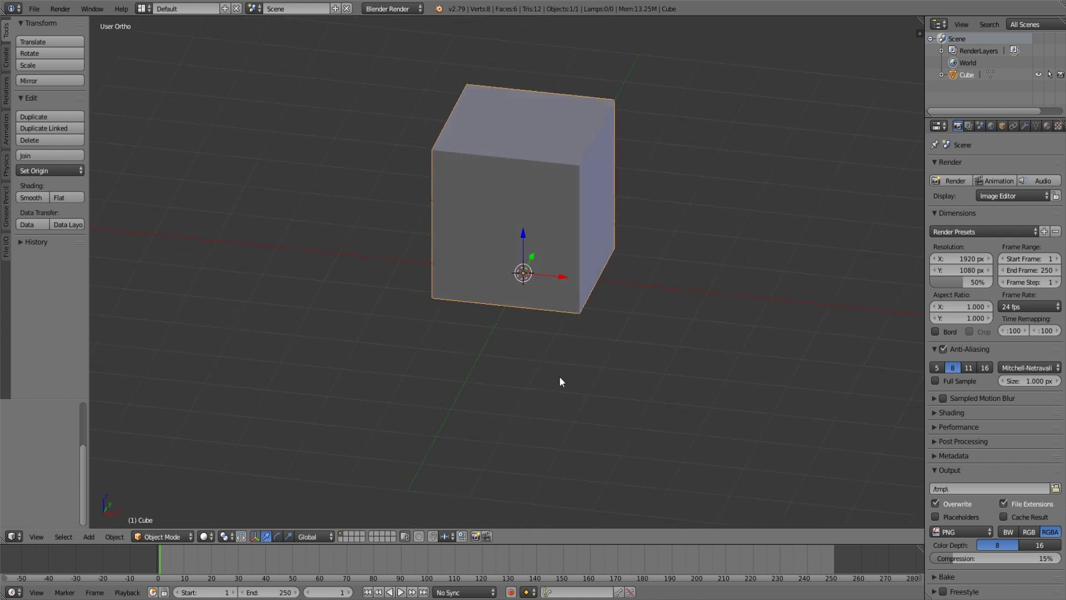
key(x)
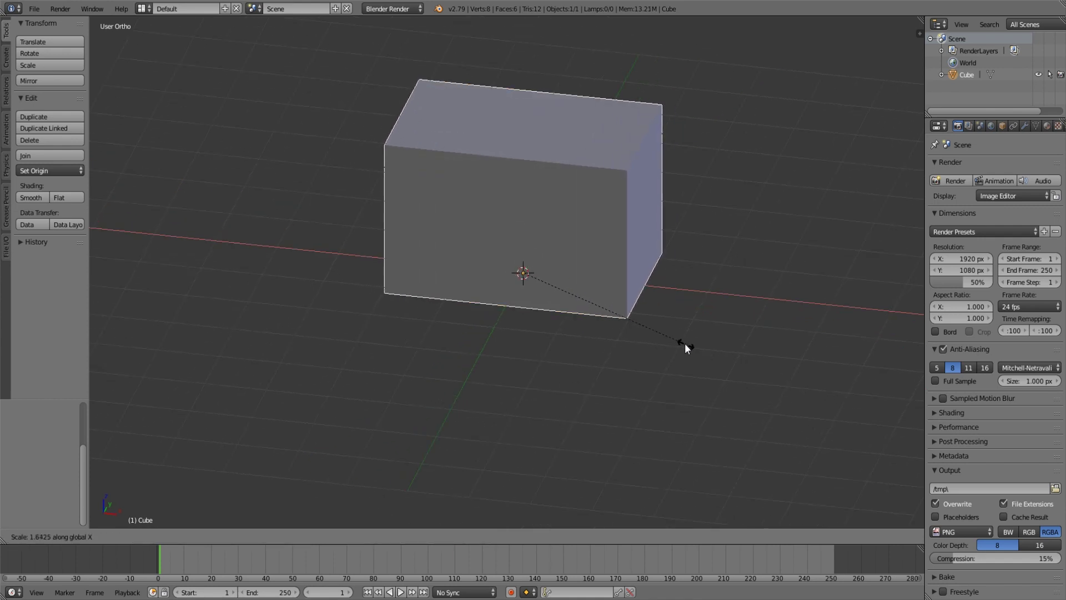
click(691, 343)
Stretch the cube along the Y axis into a rectangular block.
scroll(482, 322, down, 2)
mouse_move(482, 322)
middle_down()
mouse_move(561, 329)
mouse_move(628, 312)
mouse_move(589, 325)
middle_up()
scroll(565, 333, up, 2)
key(s)
key(y)
click(635, 332)
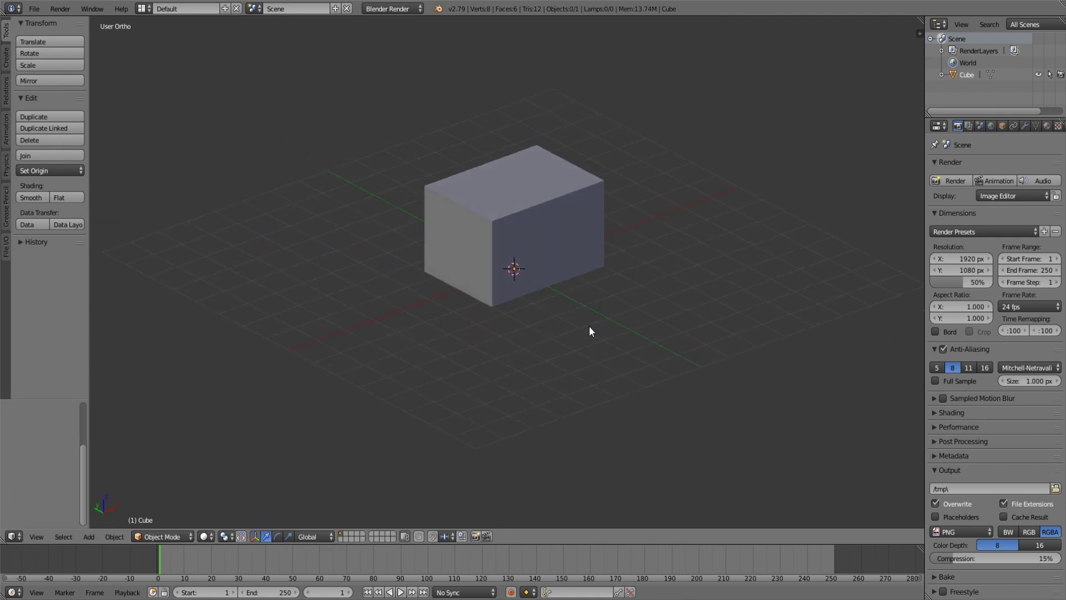
scroll(582, 321, up, 4)
In Edit Mode, cut a centred horizontal edge loop around the box.
right_click(580, 301)
key(Tab)
key(a)
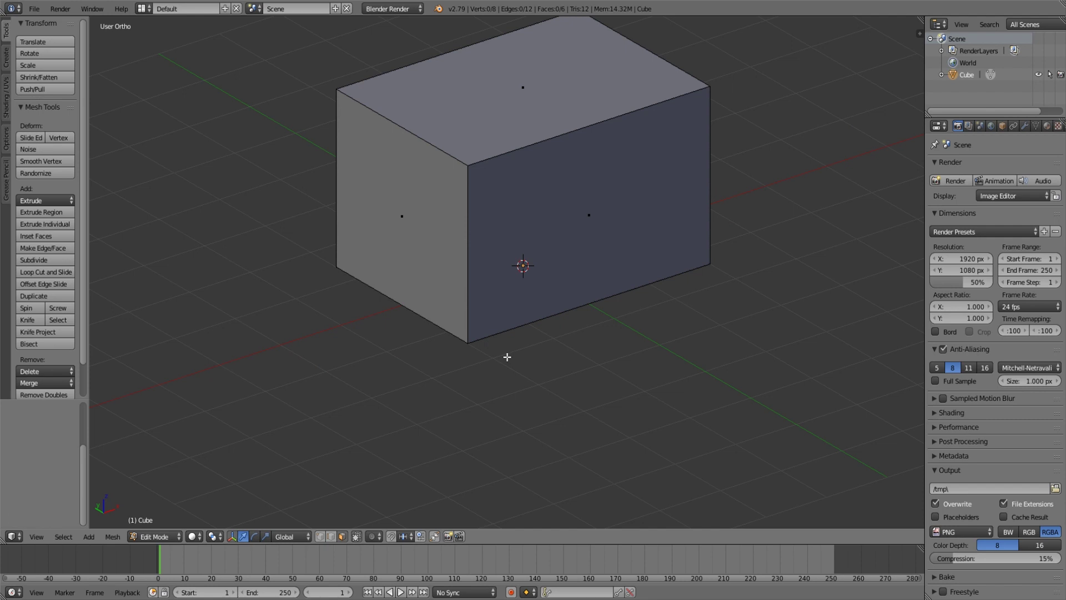
scroll(507, 355, up, 2)
middle_drag(491, 388, 605, 338)
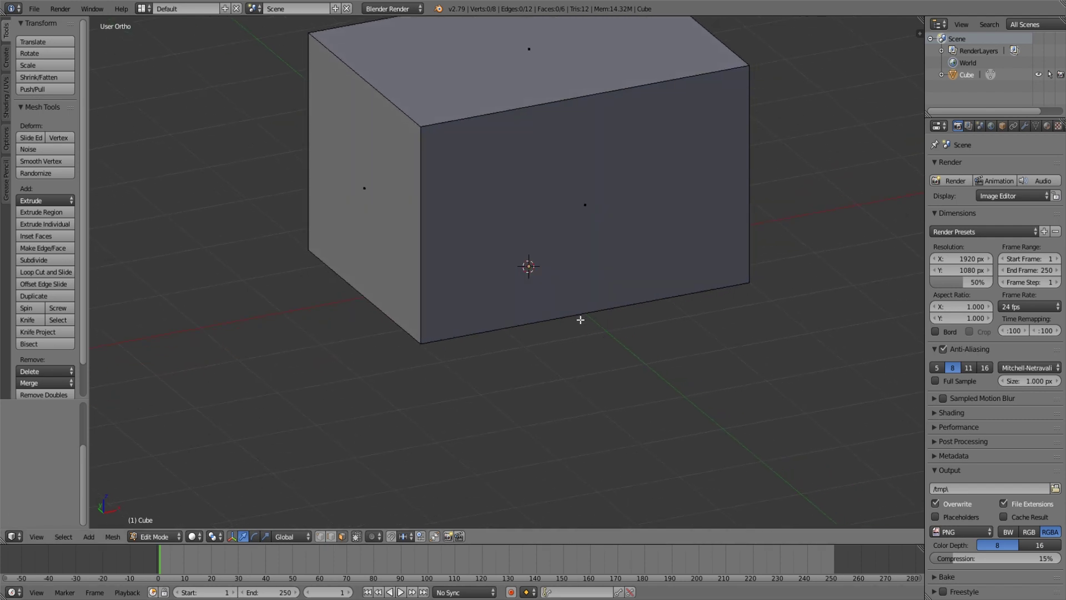
key(ctrl+r)
click(424, 217)
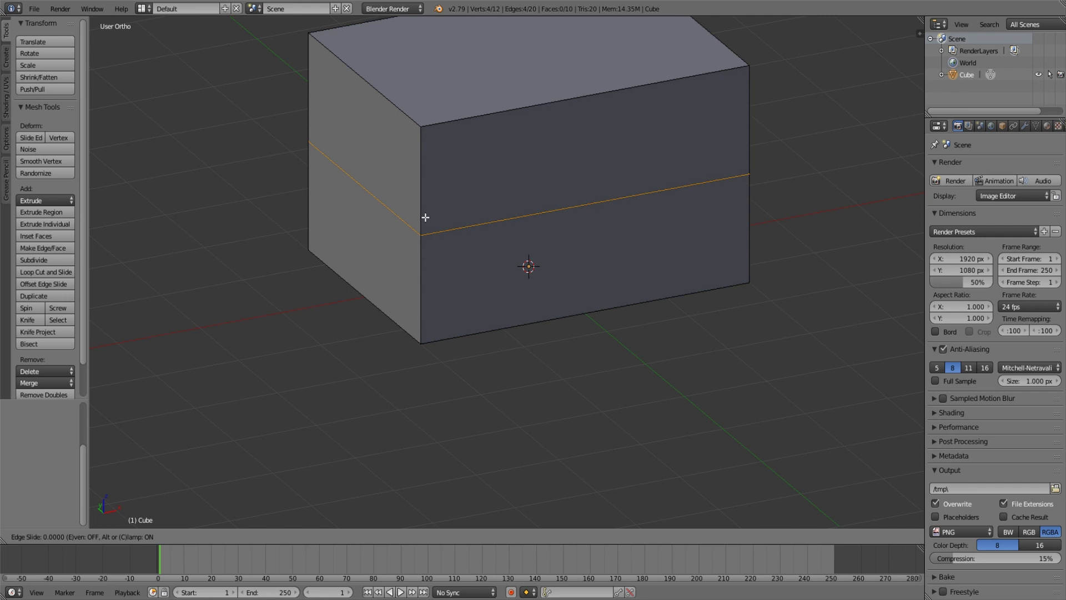
right_click(426, 217)
Lower the new loop by -1.1 along Z, just above the bottom edge.
key(g)
key(z)
key(Escape)
text(gz)
text(-1)
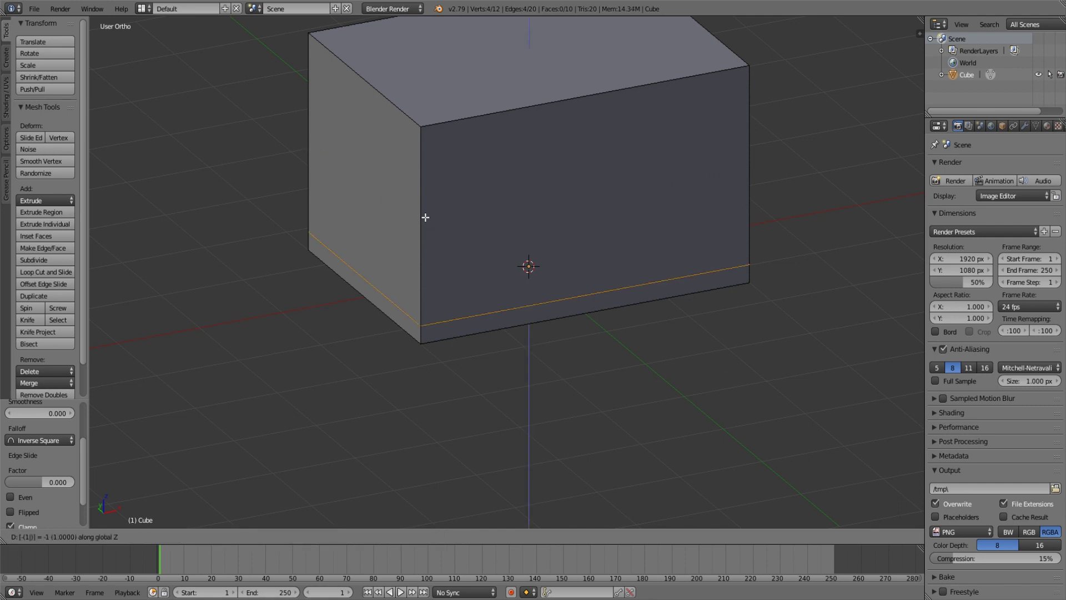
text(.1)
key(Return)
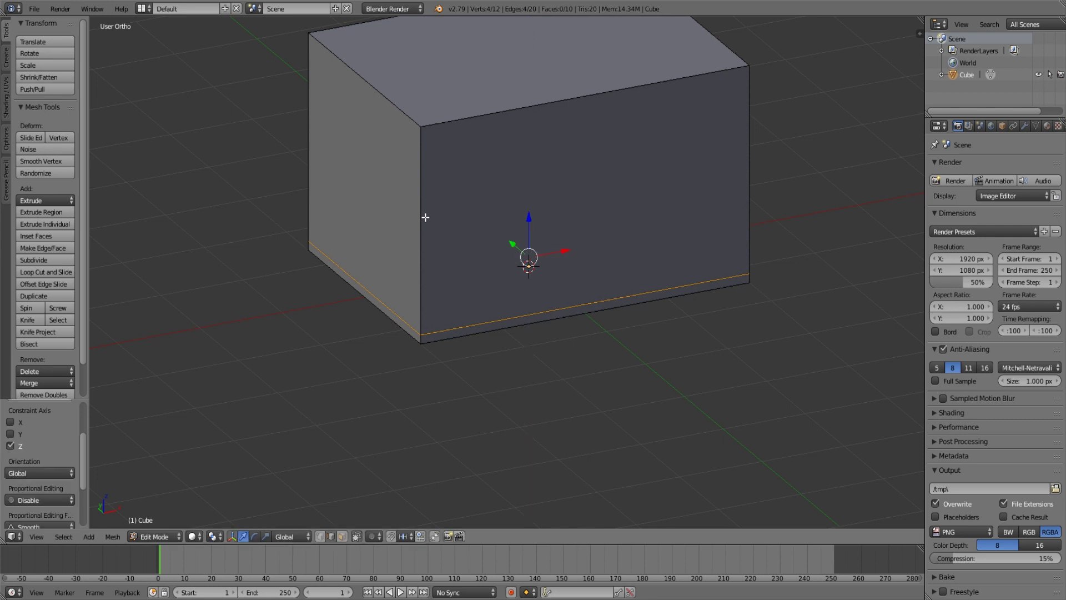
middle_drag(427, 209, 476, 240)
scroll(345, 405, down, 2)
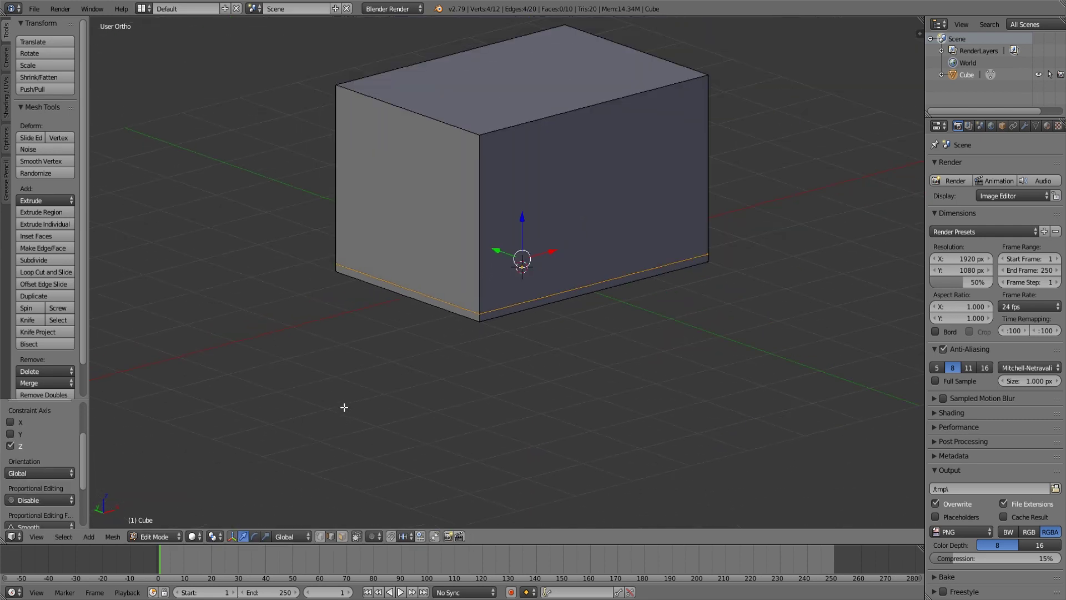
Extrude the bottom band of faces and scale it outward into a base ledge.
key(a)
key(a)
key(a)
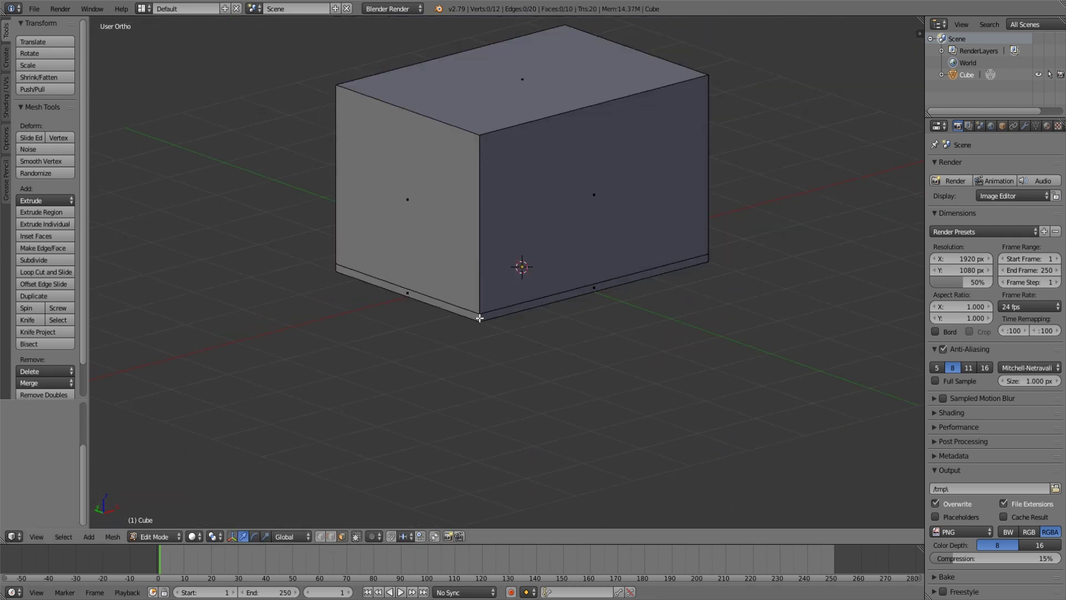
ctrl+alt+click(480, 318)
mouse_move(772, 281)
middle_down()
mouse_move(693, 279)
mouse_move(770, 283)
middle_up()
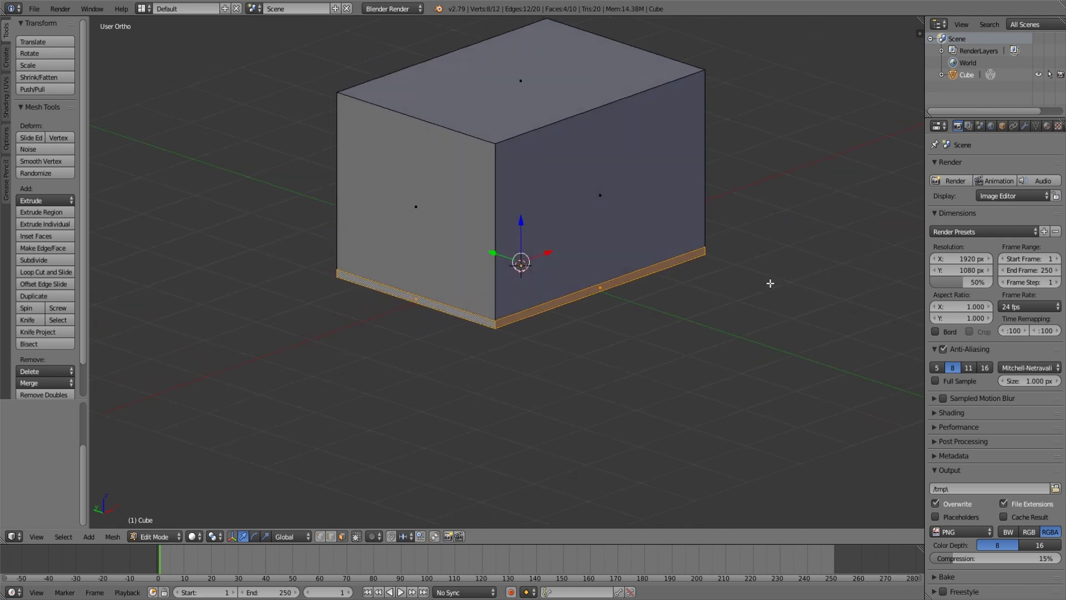
middle_drag(742, 316, 669, 341)
key(e)
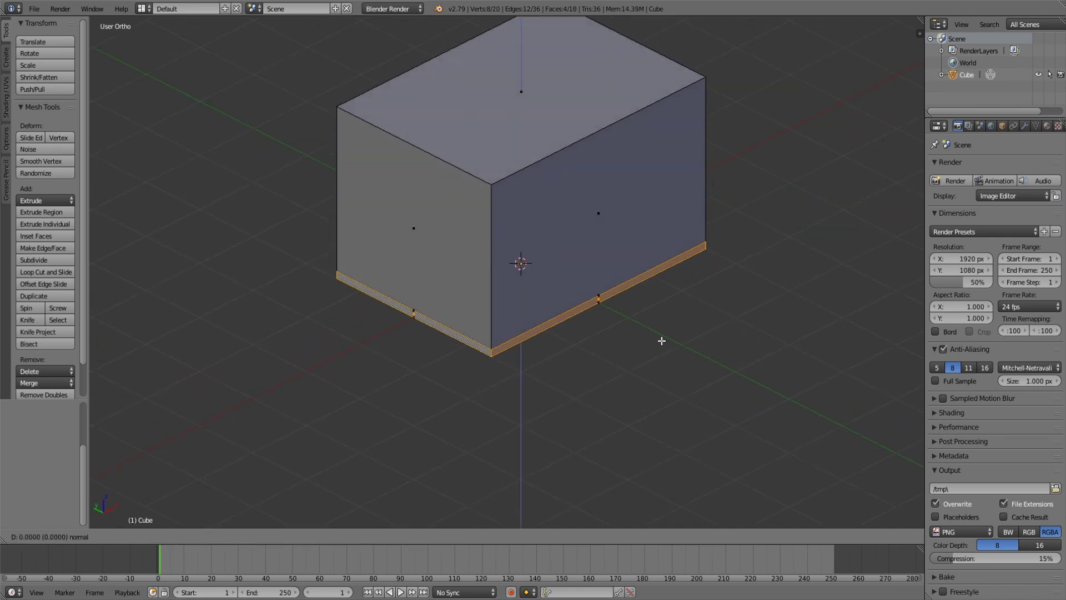
click(663, 343)
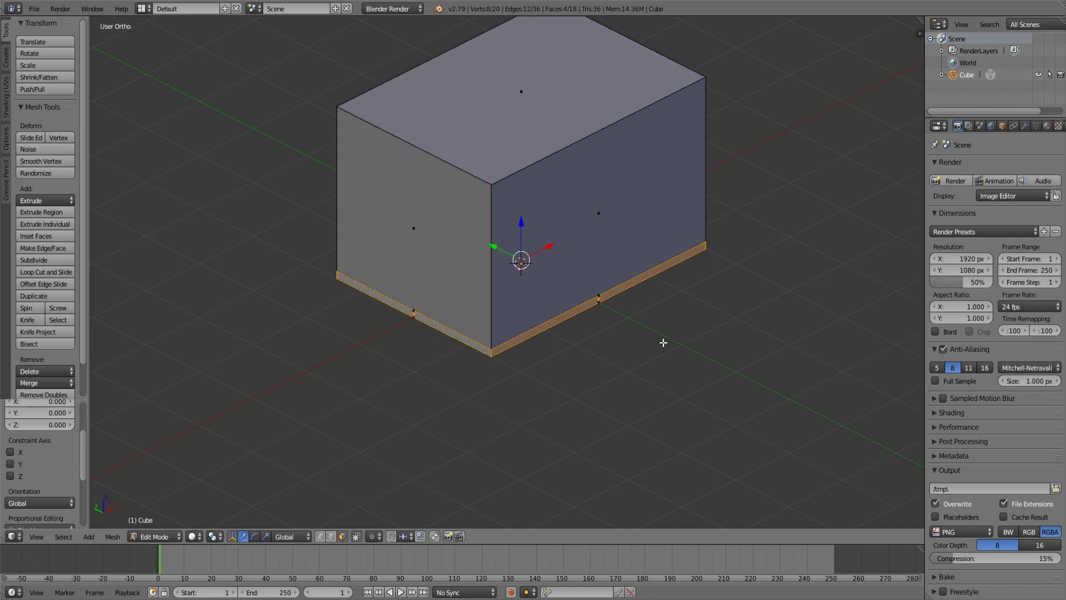
key(s)
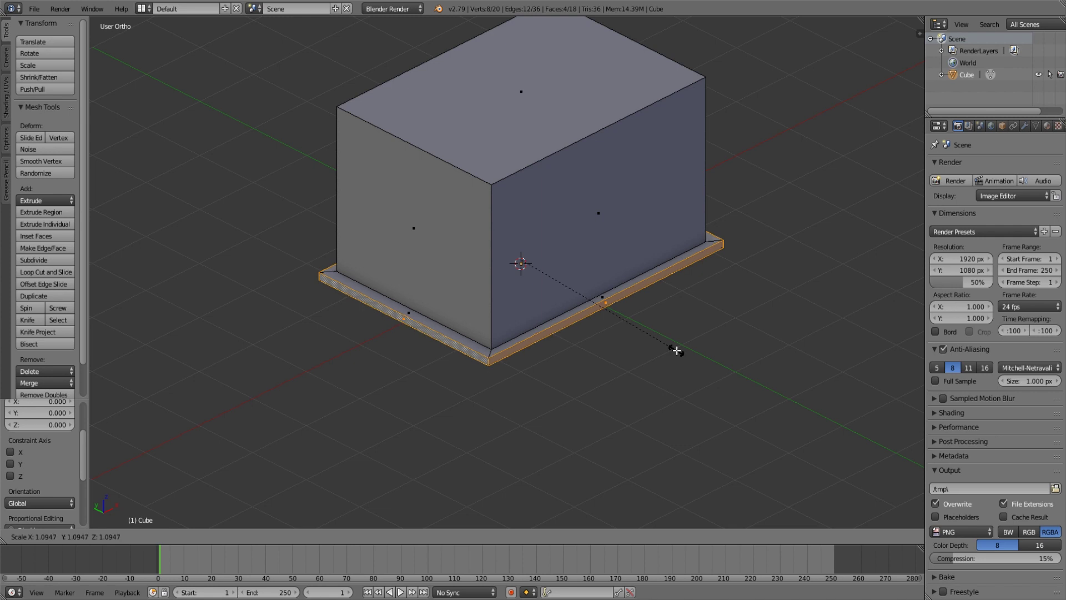
click(677, 350)
key(a)
Inspect the base ledge from several angles, cancelling two trial loop cuts.
mouse_move(631, 345)
middle_down()
mouse_move(714, 340)
mouse_move(667, 326)
mouse_move(604, 334)
middle_up()
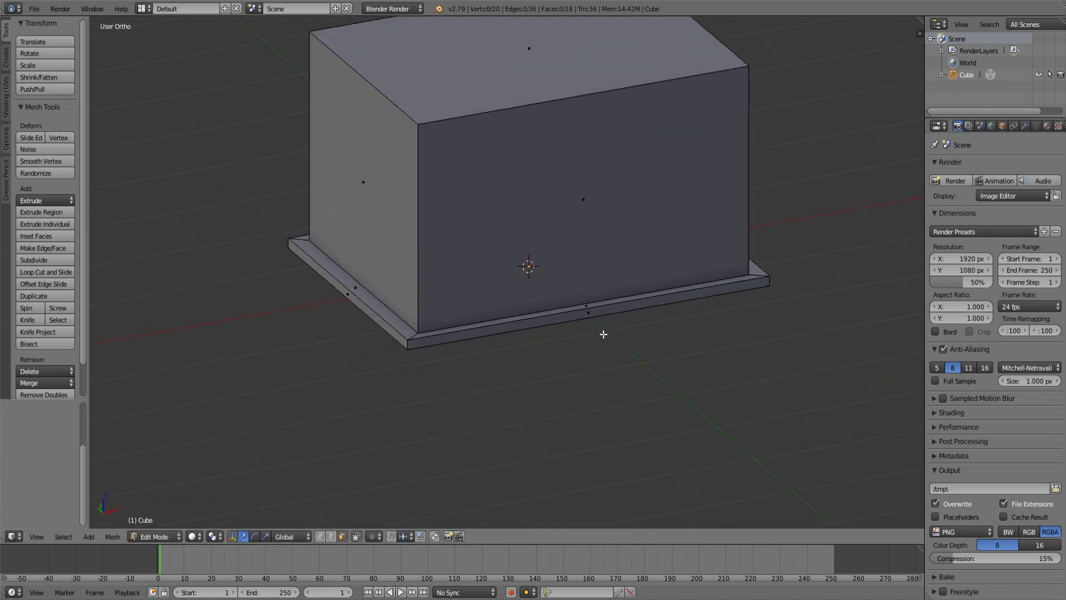
scroll(604, 334, up, 1)
scroll(597, 327, up, 1)
middle_drag(557, 367, 467, 372)
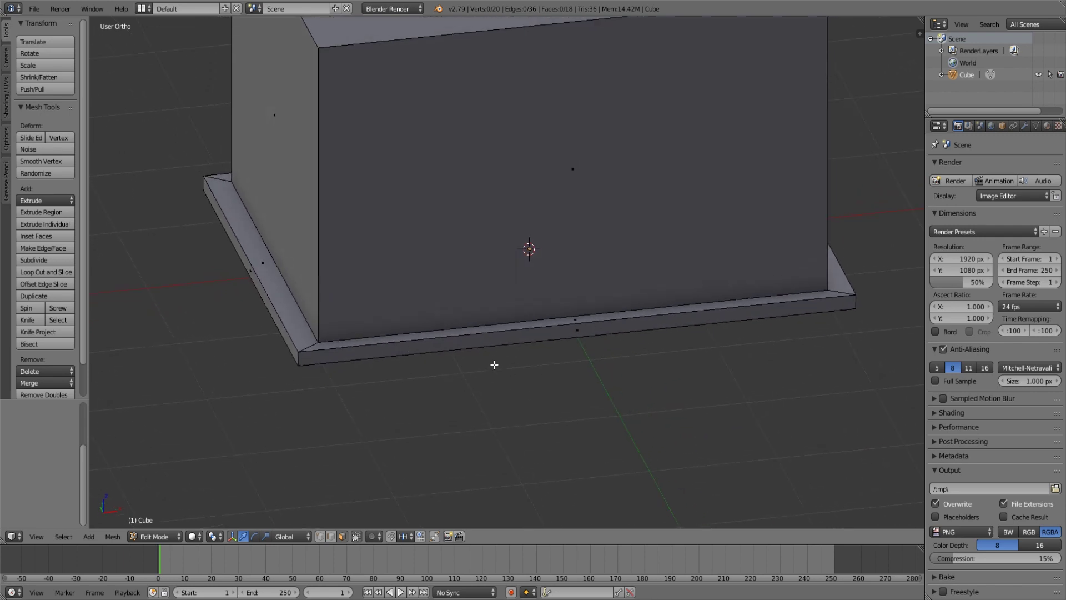
middle_drag(493, 363, 491, 358)
scroll(513, 329, down, 1)
scroll(513, 328, up, 1)
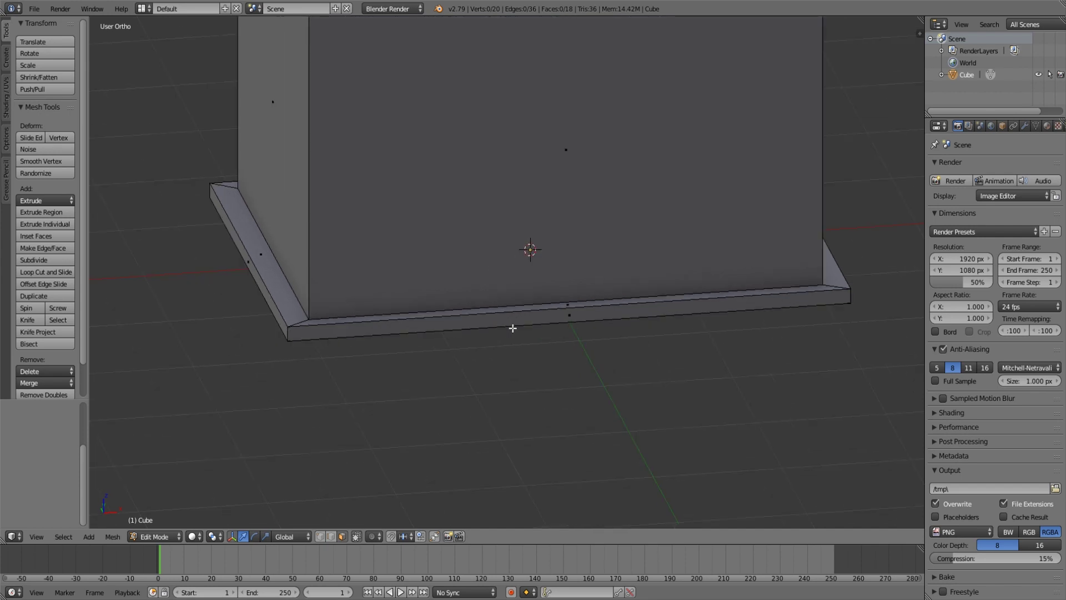
key(ctrl+r)
right_click(546, 311)
middle_drag(491, 350, 478, 369)
scroll(486, 364, up, 2)
key(ctrl+r)
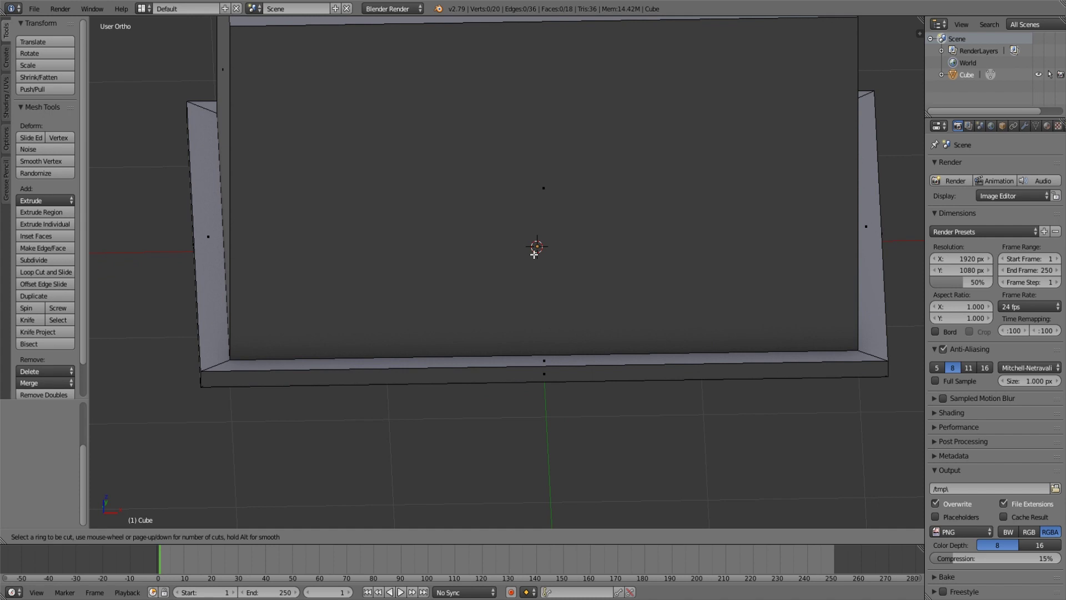
right_click(528, 244)
mouse_move(533, 246)
middle_down()
mouse_move(500, 220)
mouse_move(514, 213)
middle_up()
From the front view, add two vertical loop cuts across the front wall.
key(KP_1)
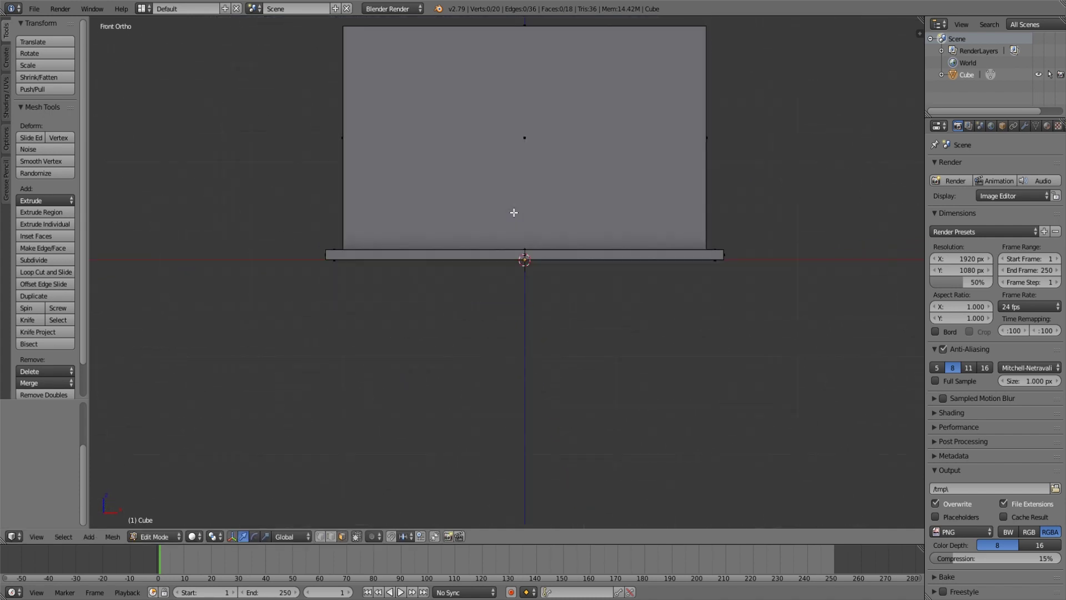
shift+scroll(514, 212, up, 4)
key(ctrl+r)
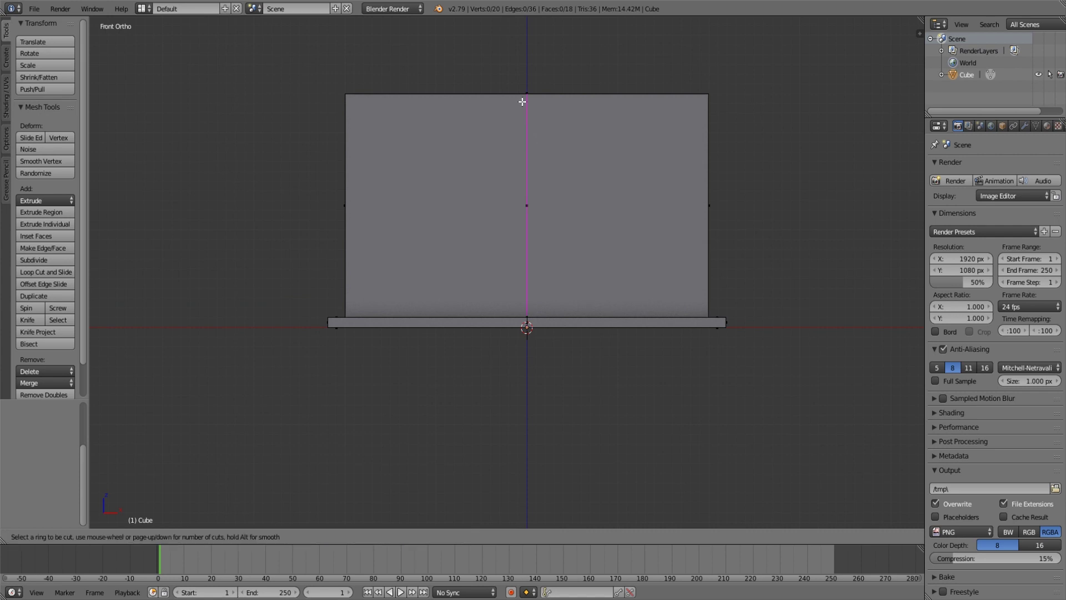
scroll(525, 110, up, 1)
click(527, 110)
right_click(527, 110)
Shift the two vertical cuts -0.8 along X to the left.
key(g)
key(x)
text(-(.5)
right_click(527, 110)
key(g)
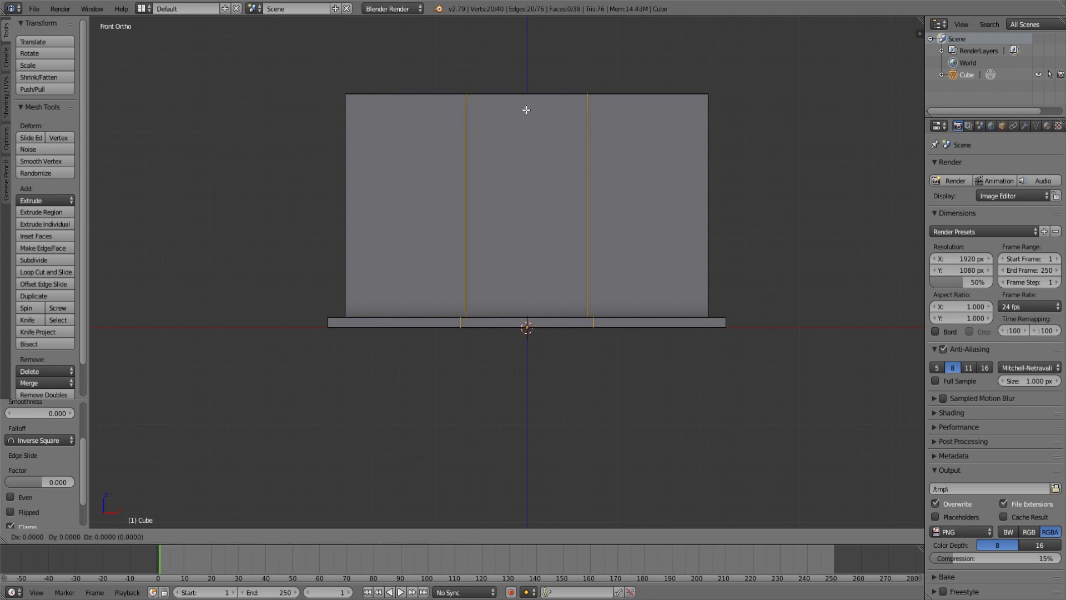
text(y)
text(-.)
text(8)
key(Escape)
key(g)
key(y)
key(Escape)
text(gx-.8)
key(Return)
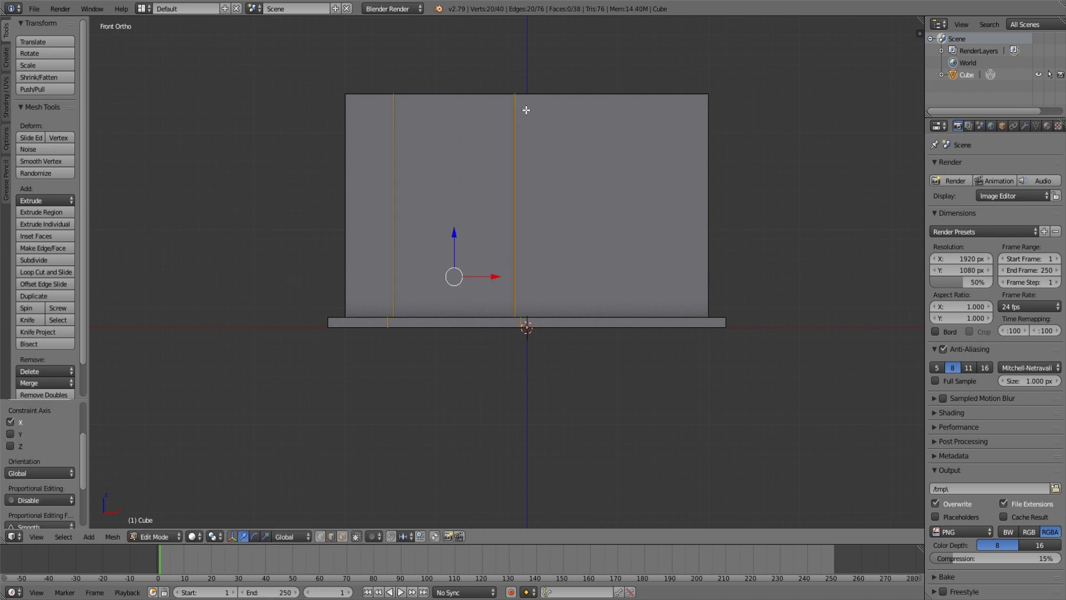
Add a horizontal loop cut across the front wall, raised 0.3 along Z.
middle_drag(538, 171, 604, 234)
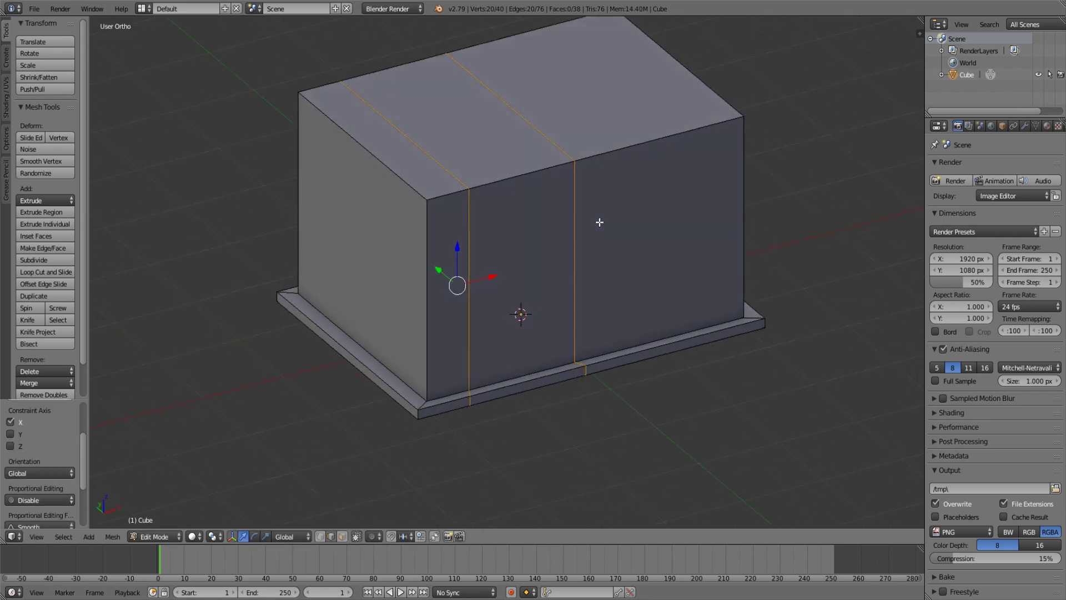
middle_drag(600, 284, 552, 268)
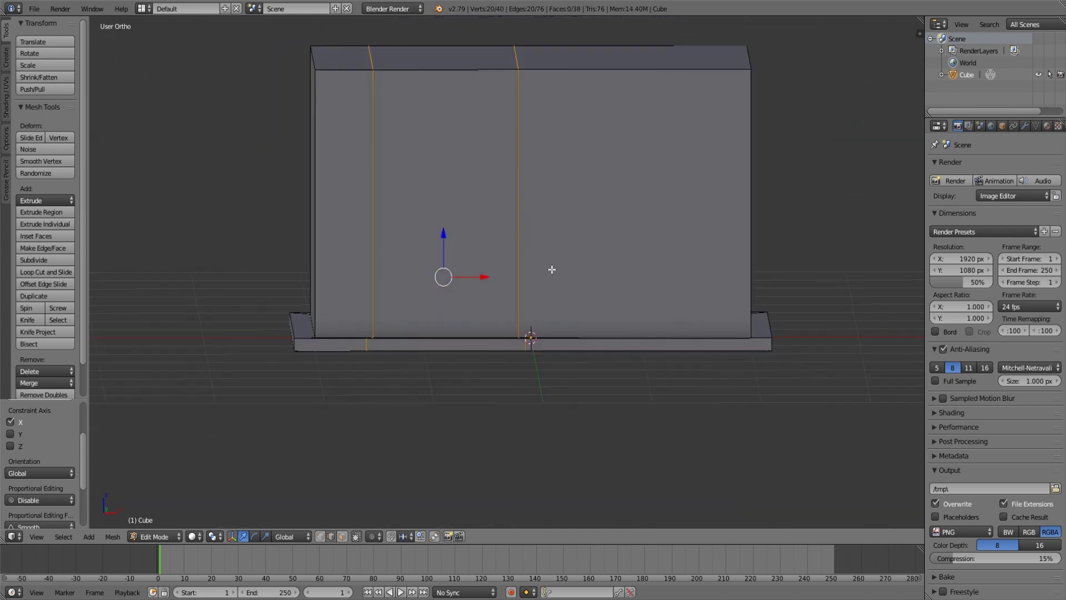
key(KP_1)
key(a)
key(ctrl+r)
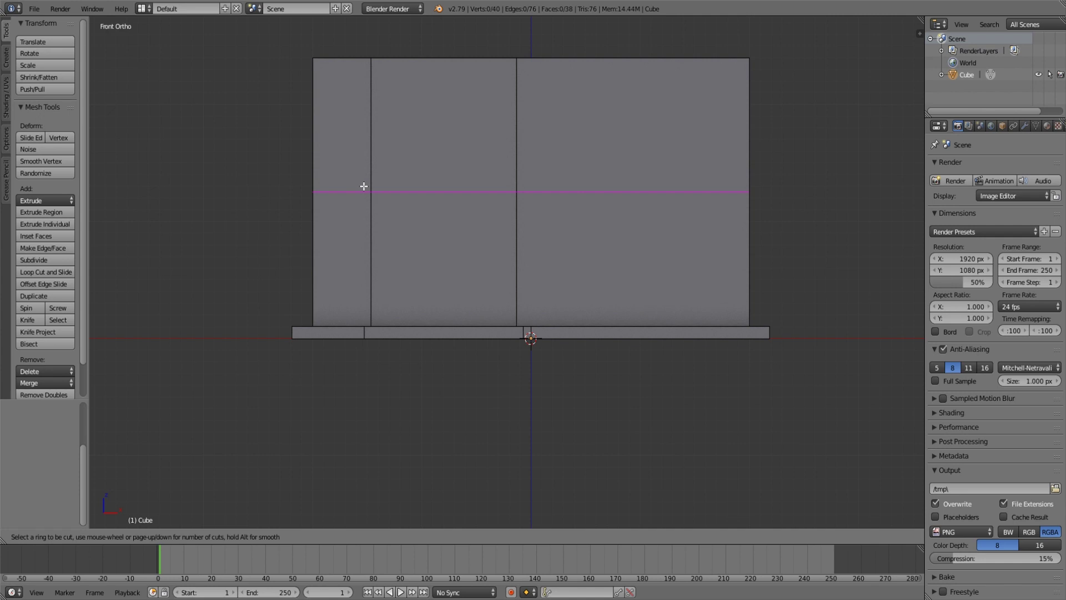
scroll(364, 186, up, 1)
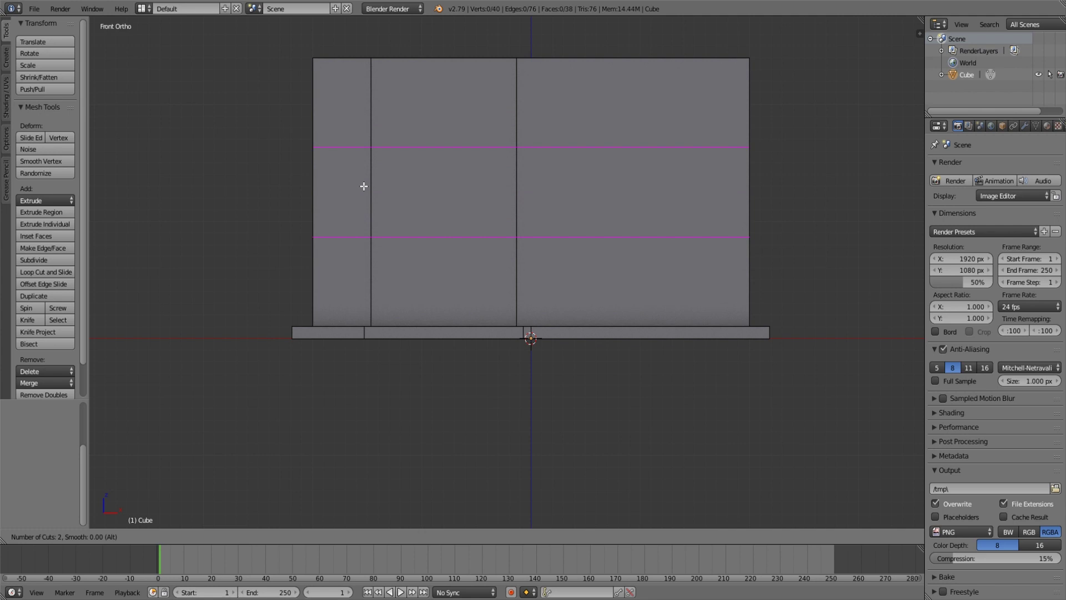
click(363, 186)
right_click(364, 186)
text(gz)
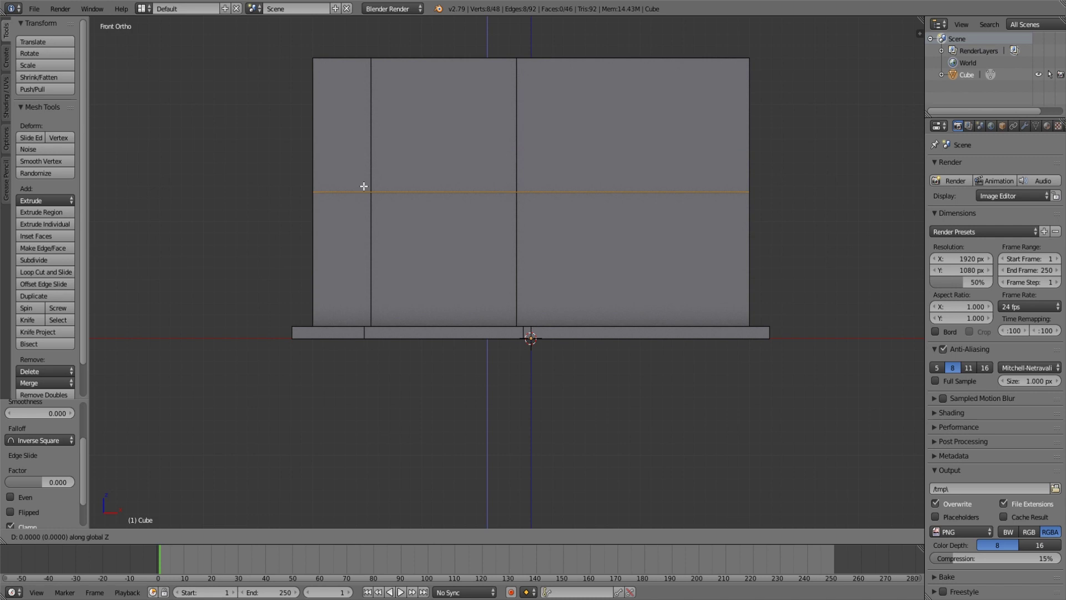
text(.4)
key(Escape)
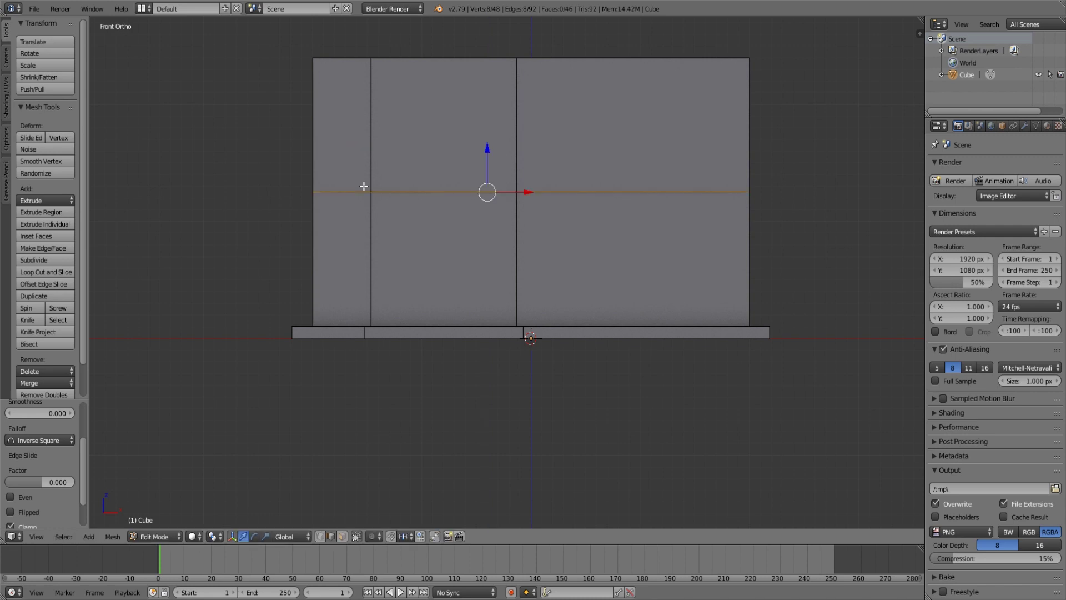
text(gz)
text(.3)
key(Return)
In face select mode, select the front base trim face below the door panel.
key(a)
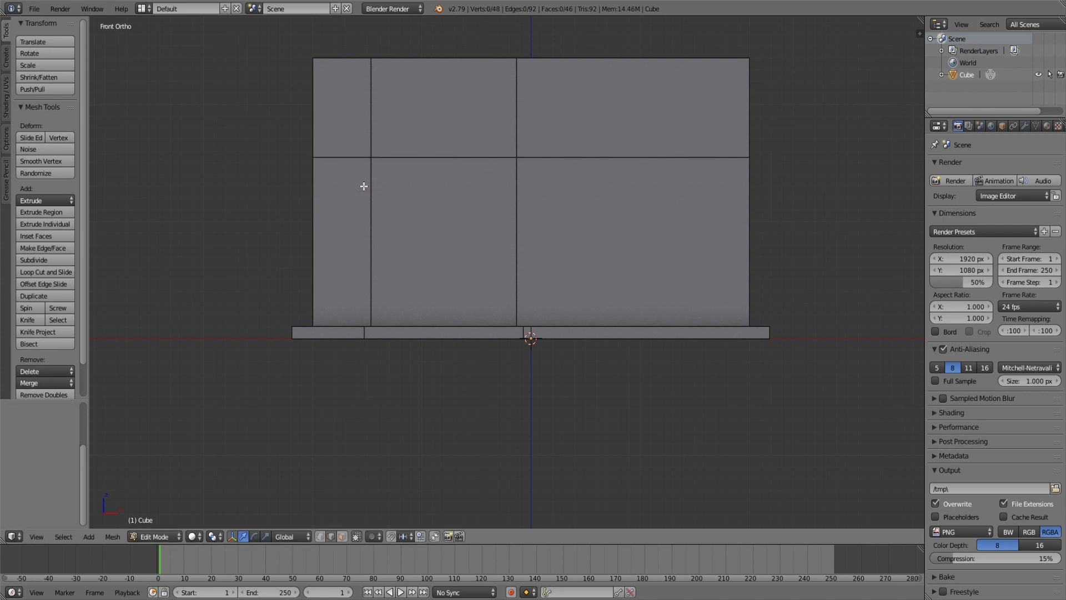
mouse_move(533, 250)
middle_down()
mouse_move(585, 274)
mouse_move(545, 254)
mouse_move(504, 295)
middle_up()
scroll(545, 254, up, 3)
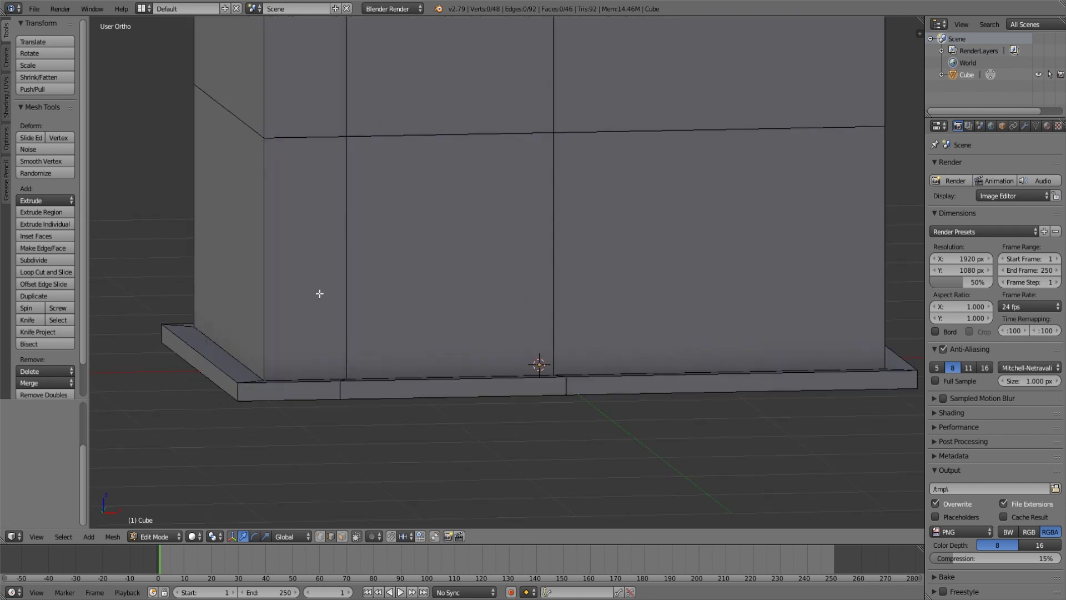
right_click(347, 204)
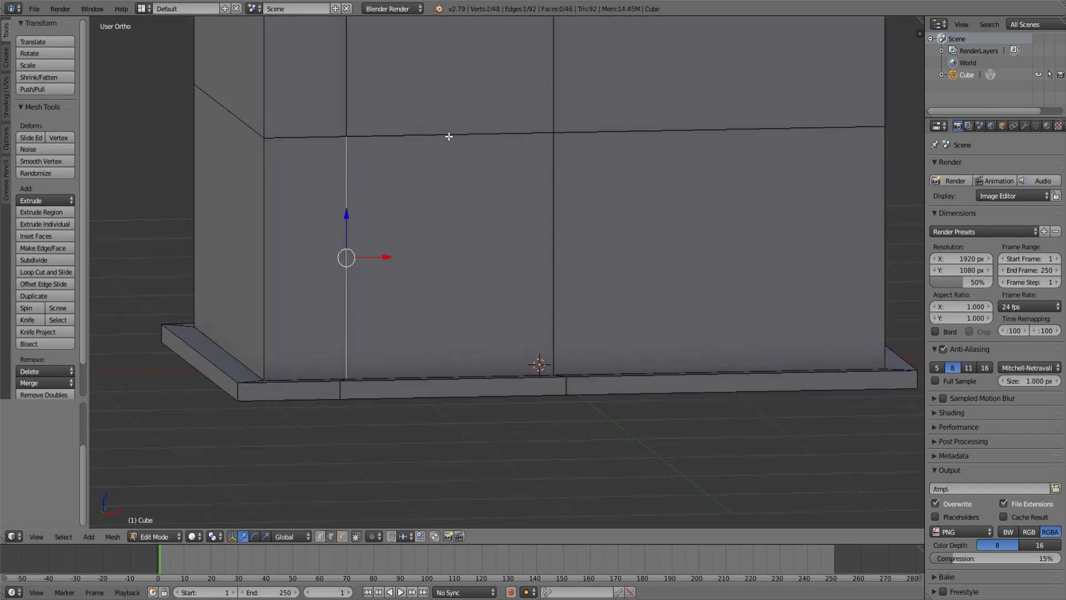
shift+right_click(553, 189)
mouse_move(553, 189)
middle_down()
mouse_move(552, 312)
mouse_move(550, 128)
middle_up()
click(343, 536)
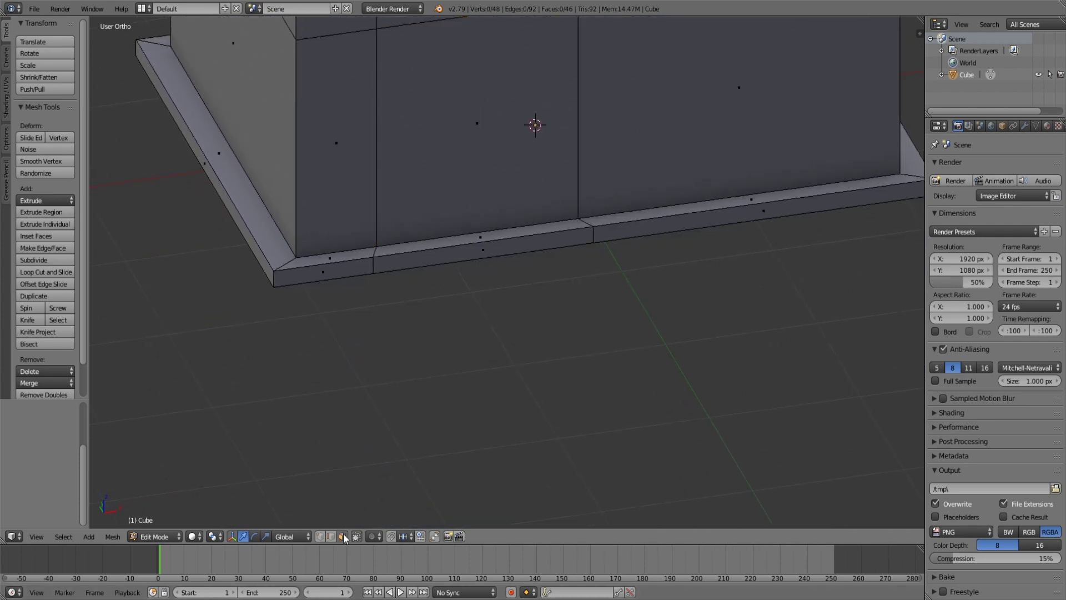
right_click(503, 248)
mouse_move(543, 302)
middle_down()
mouse_move(603, 324)
mouse_move(595, 328)
middle_up()
Extrude the base face into a front step slab and lower its top front edge.
key(e)
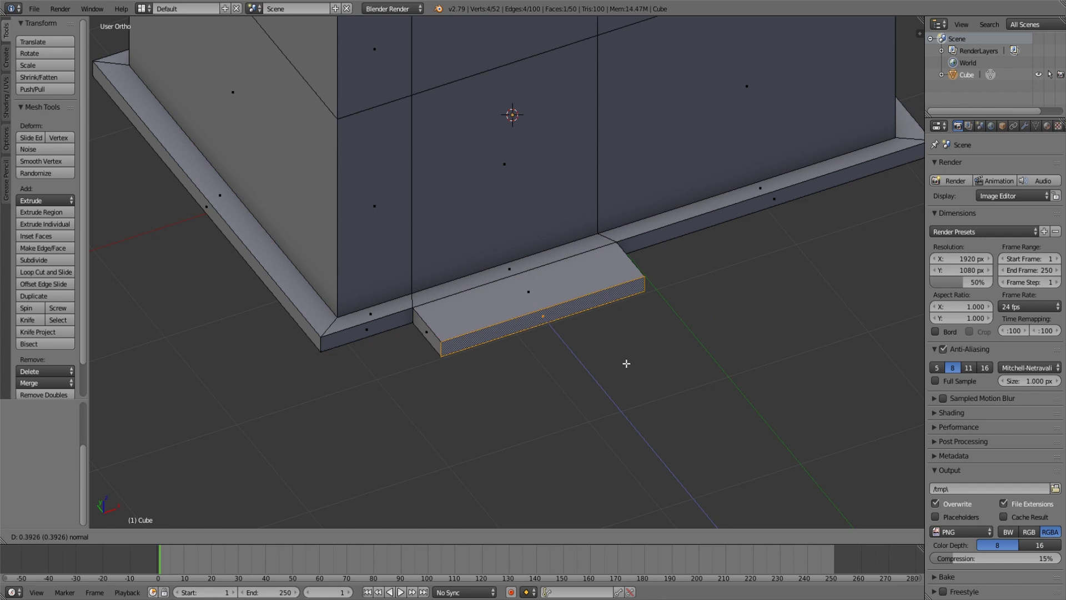
click(609, 342)
middle_drag(609, 342, 626, 330)
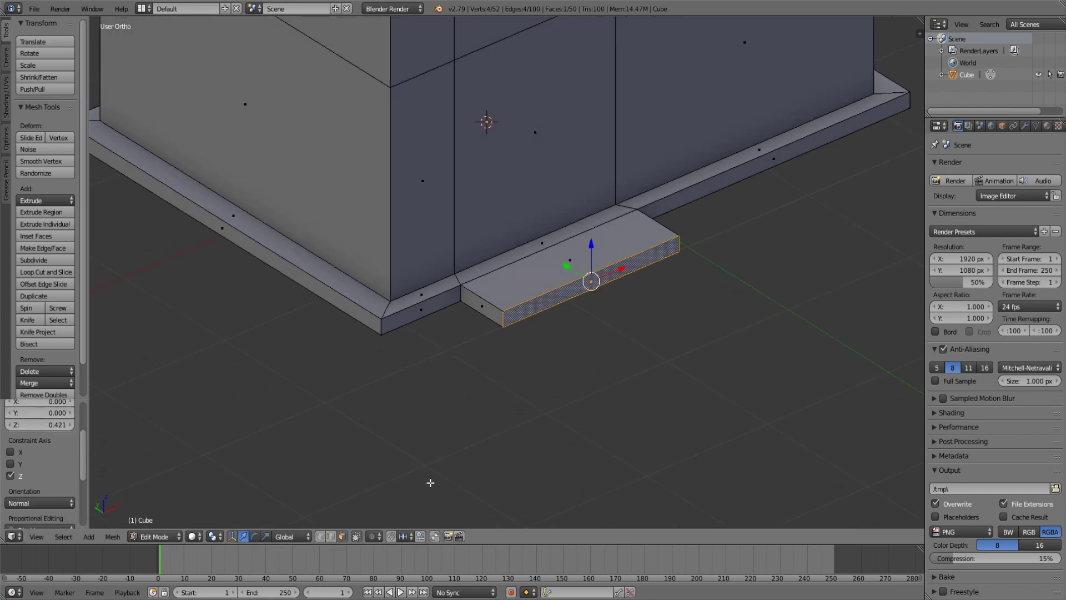
click(331, 536)
click(581, 279)
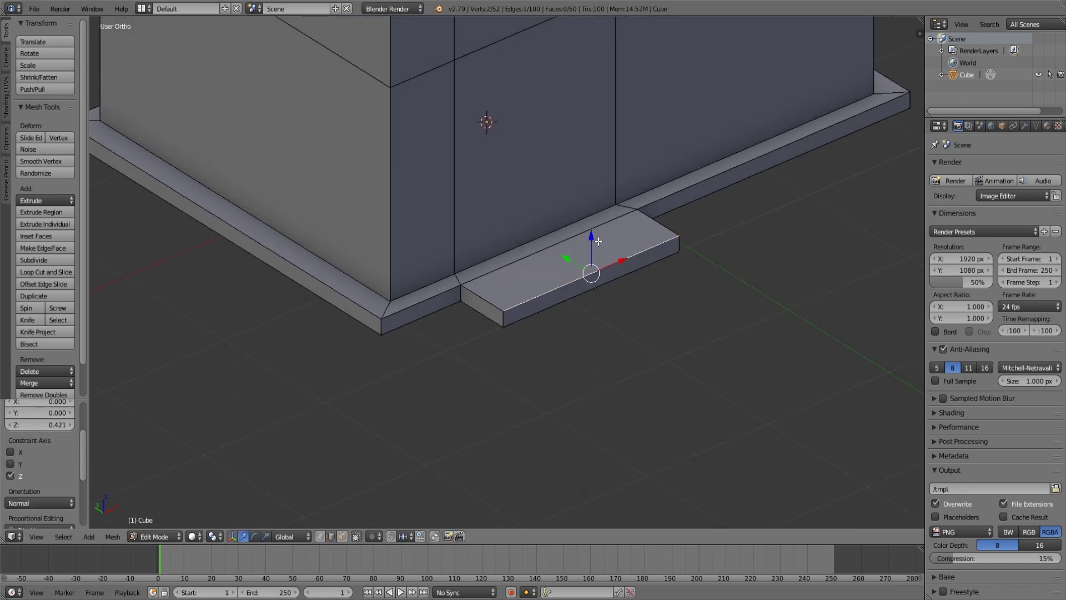
drag(592, 237, 589, 250)
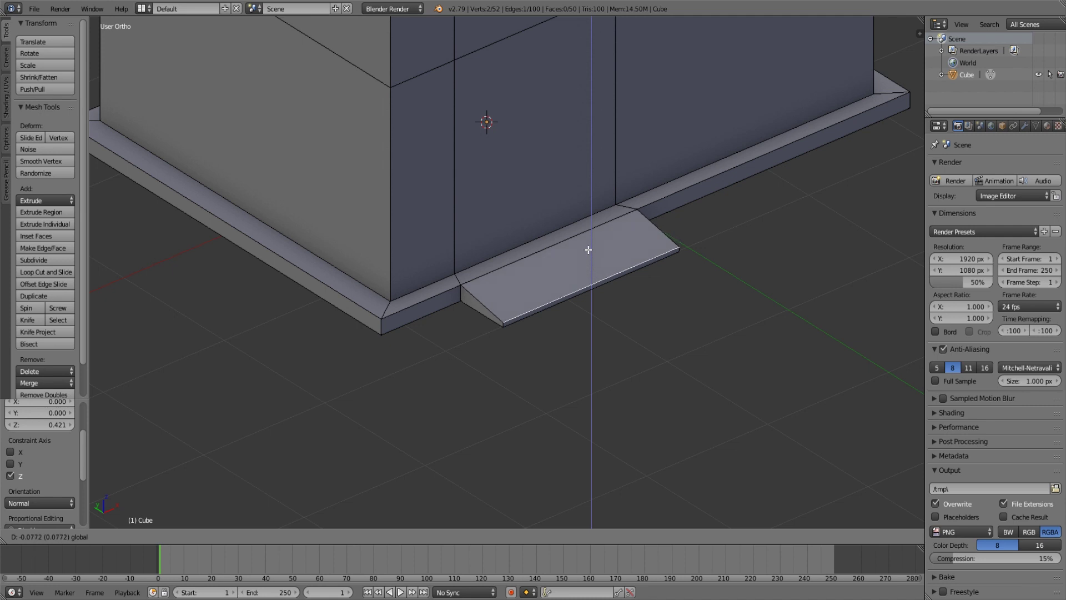
click(589, 250)
Return to Object Mode, deselect, and orbit around the building to inspect the new step.
click(592, 254)
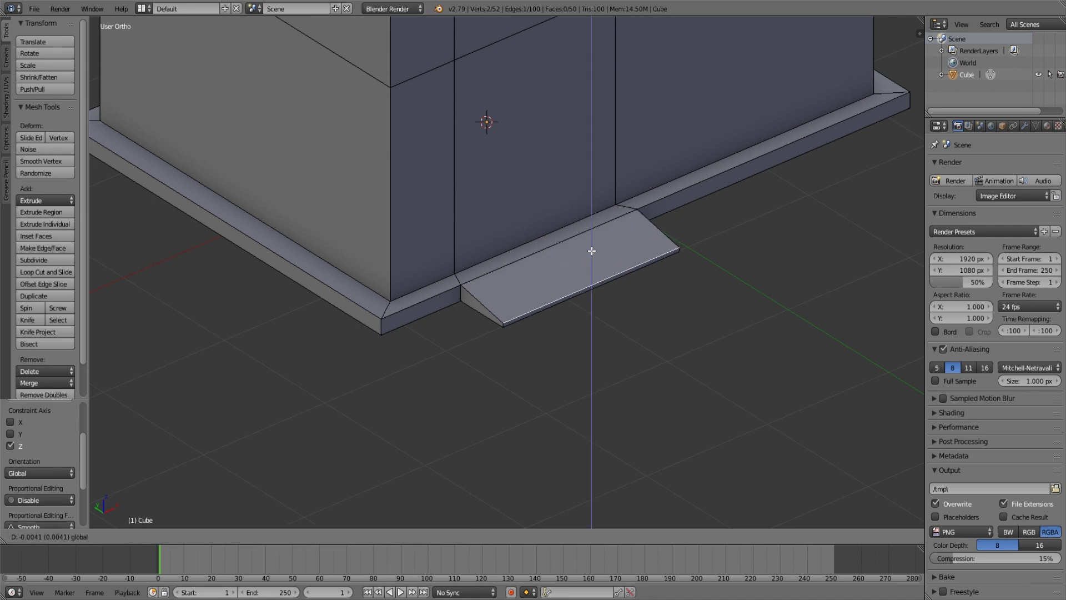
key(Tab)
scroll(621, 318, down, 3)
key(a)
mouse_move(621, 318)
middle_down()
mouse_move(651, 281)
mouse_move(560, 302)
mouse_move(755, 268)
mouse_move(756, 255)
mouse_move(735, 268)
mouse_move(623, 257)
mouse_move(565, 285)
mouse_move(574, 284)
middle_up()
scroll(713, 291, up, 3)
key(Tab)
scroll(734, 269, down, 3)
scroll(573, 284, up, 4)
Move the step's front bottom edge down along Z to form the ramp slope.
right_click(555, 305)
key(g)
key(z)
click(561, 296)
key(Tab)
scroll(561, 296, down, 4)
mouse_move(562, 297)
middle_down()
mouse_move(653, 292)
mouse_move(578, 298)
middle_up()
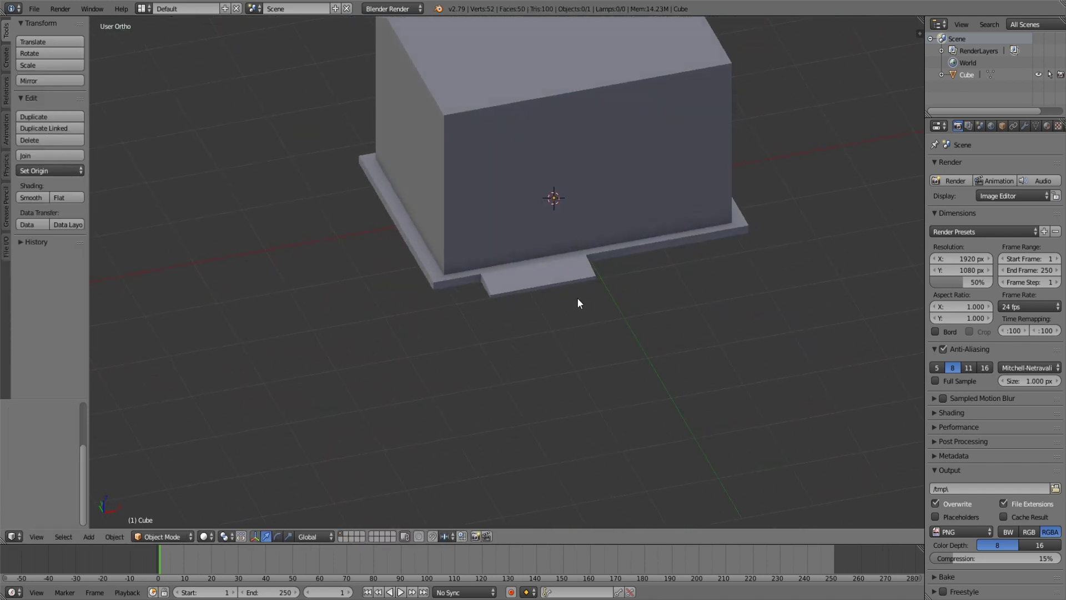
Adjust the height of a step face along Z, then view the building from a low side angle.
scroll(578, 301, up, 4)
key(Tab)
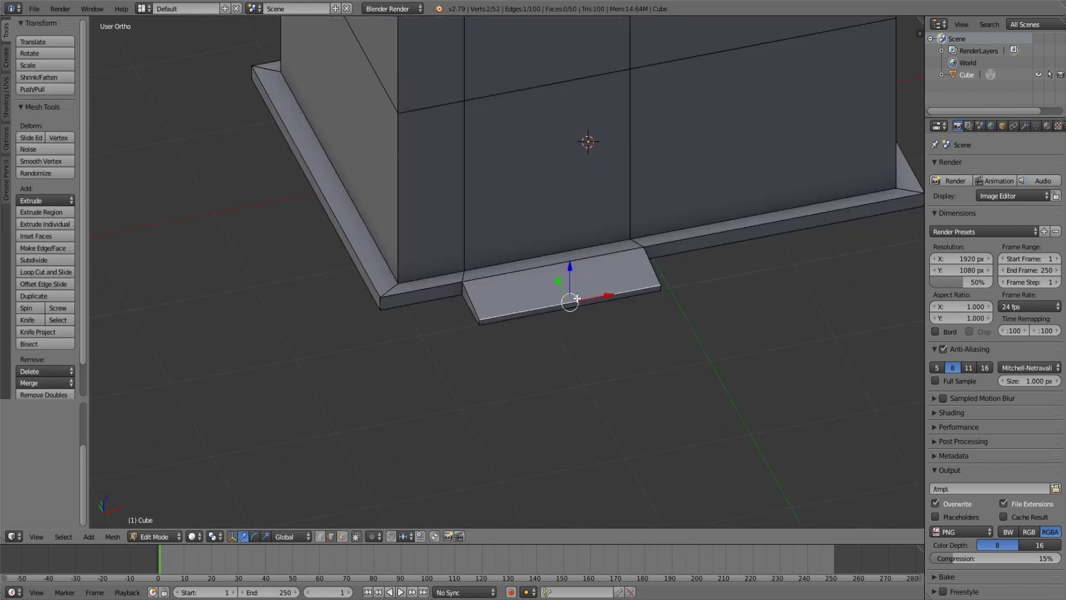
right_click(571, 267)
key(g)
key(z)
click(571, 289)
key(Tab)
scroll(571, 292, down, 1)
scroll(571, 288, down, 3)
mouse_move(631, 281)
middle_down()
mouse_move(682, 255)
mouse_move(655, 256)
middle_up()
scroll(618, 282, up, 5)
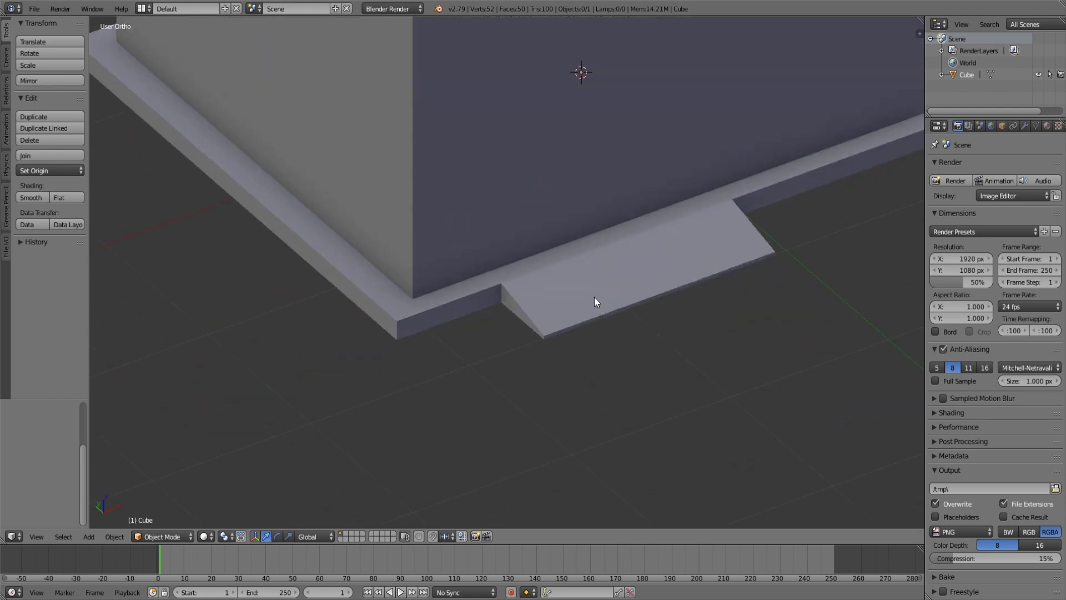
Slide the ramp's bottom and back edges along X to slant one end.
key(Tab)
alt+right_click(583, 322)
alt+right_click(498, 285)
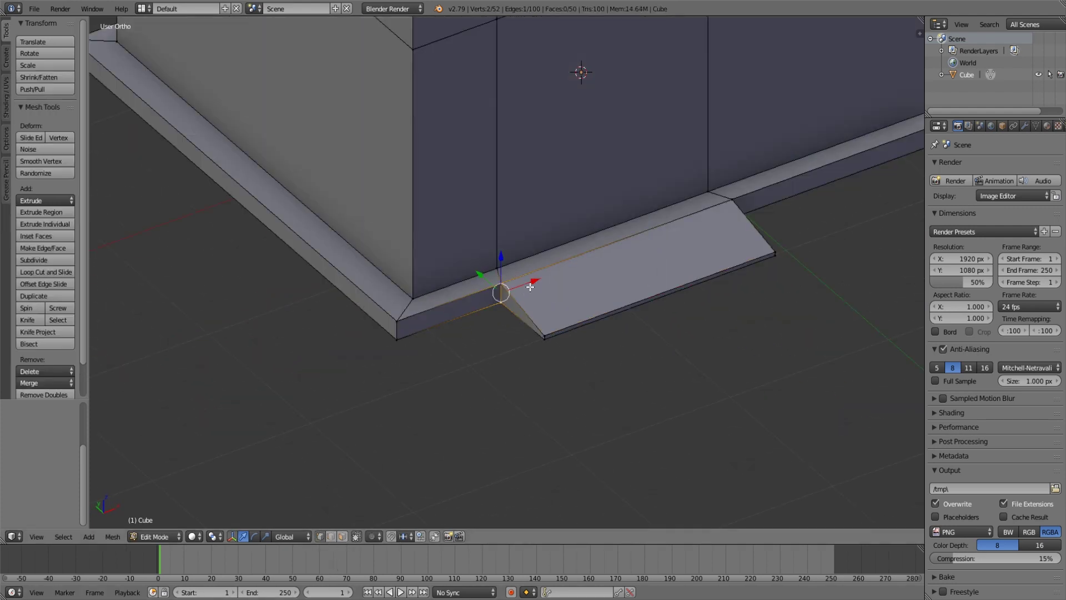
key(g)
key(x)
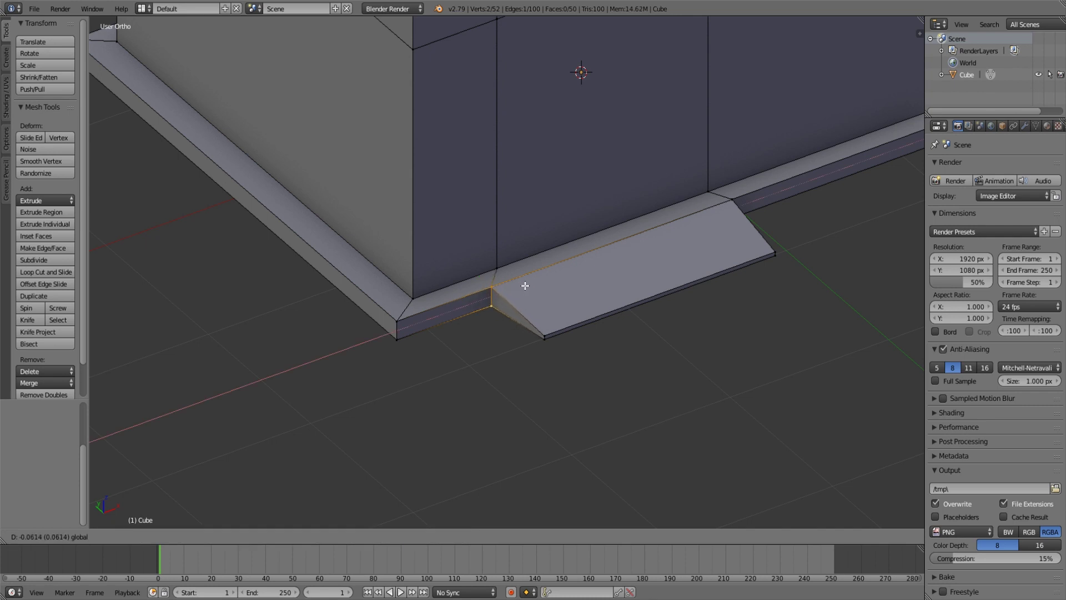
click(525, 286)
middle_drag(642, 305, 594, 316)
Move the step's corner -0.1 along X with gx-0.1.
key(g)
key(x)
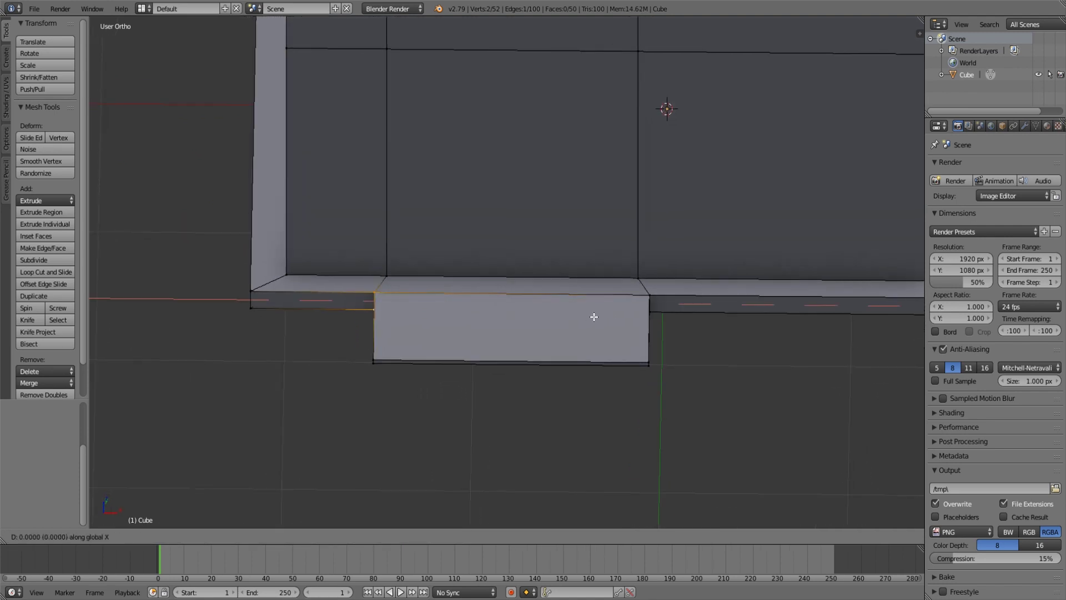
key(Escape)
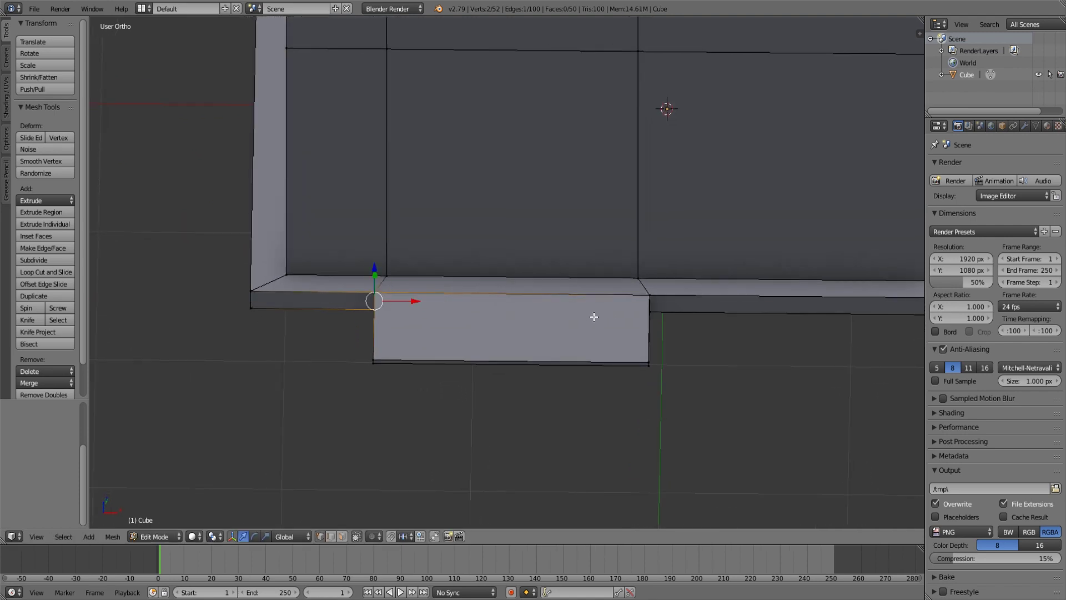
text(gx-0.1)
key(Return)
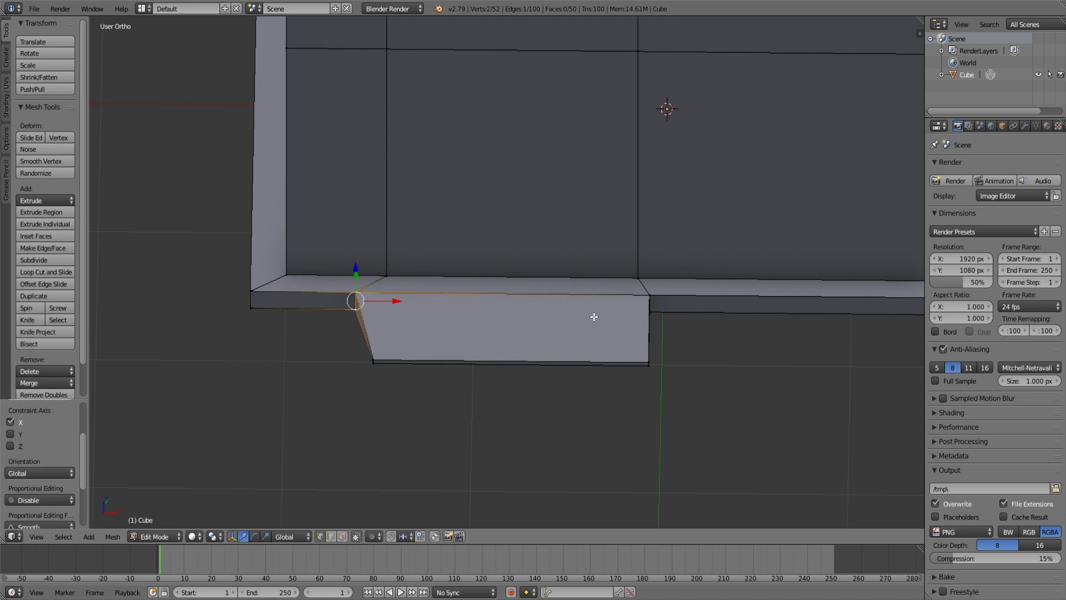
middle_drag(595, 316, 566, 320)
Slide the step's other top corner outward along X so both ends slant.
right_click(569, 320)
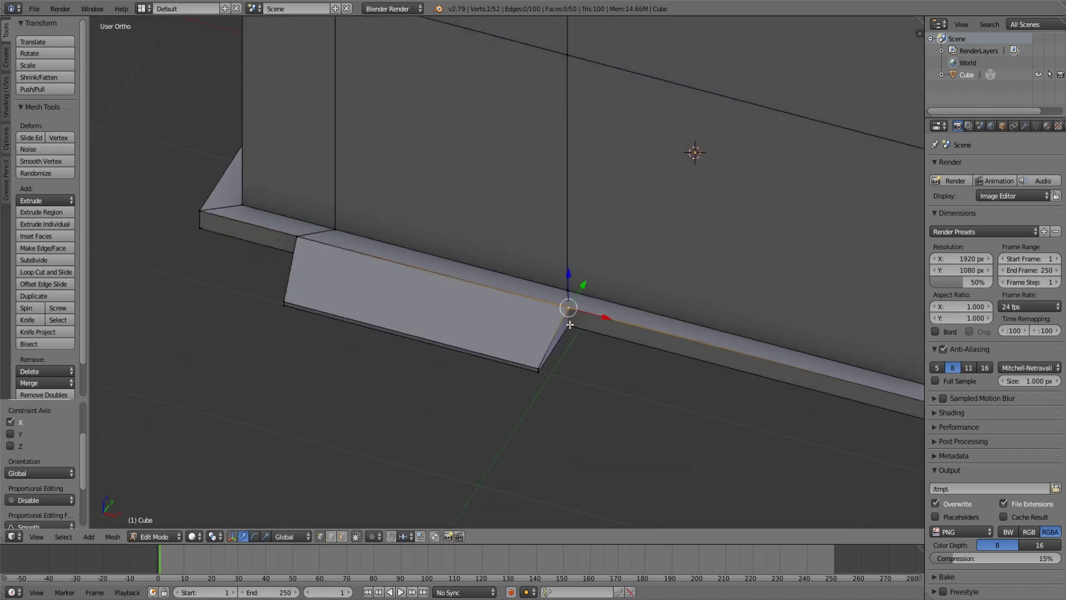
key(g)
key(x)
click(570, 324)
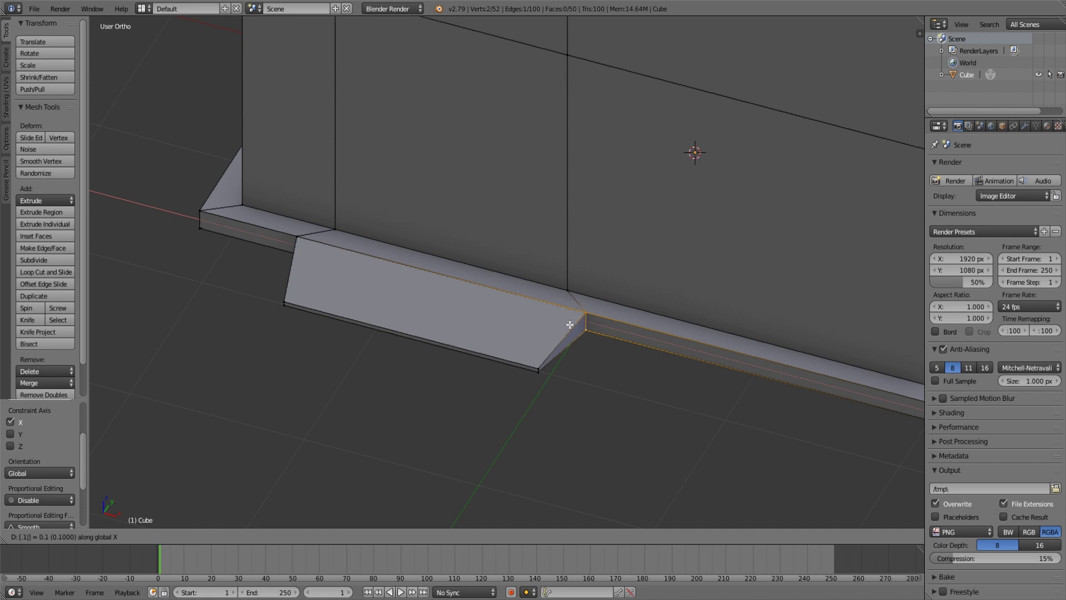
key(Tab)
mouse_move(569, 324)
middle_down()
mouse_move(586, 319)
mouse_move(538, 298)
mouse_move(602, 281)
mouse_move(605, 299)
mouse_move(669, 294)
mouse_move(651, 282)
mouse_move(614, 329)
mouse_move(489, 255)
mouse_move(512, 267)
mouse_move(522, 254)
mouse_move(518, 321)
mouse_move(527, 295)
middle_up()
scroll(609, 295, up, 3)
scroll(638, 293, up, 2)
key(Tab)
Select the doorway's left, top and right edges on the front wall.
scroll(527, 295, up, 2)
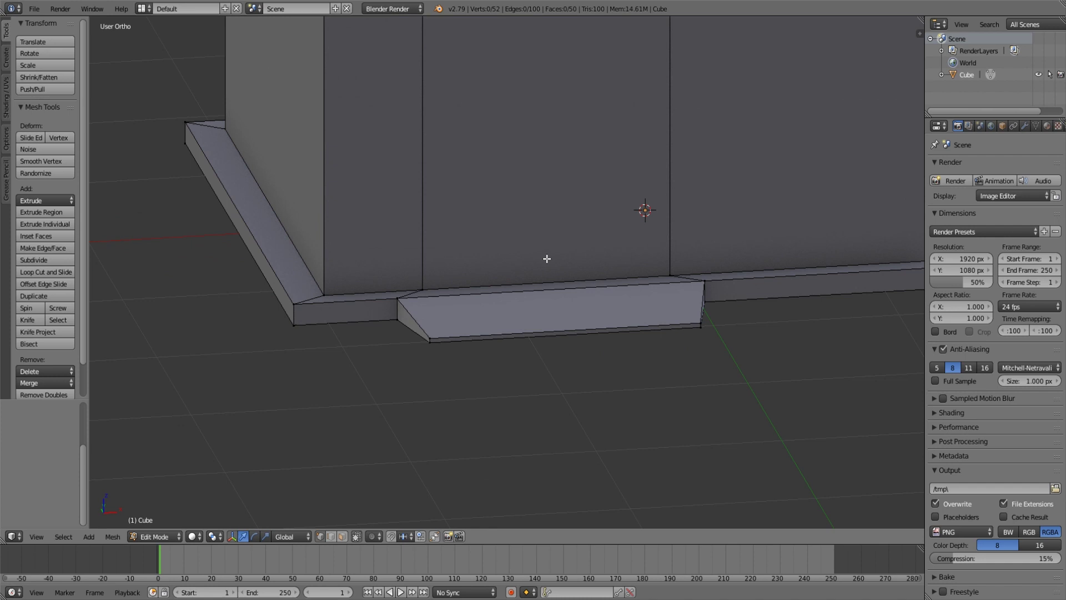
middle_drag(548, 257, 458, 483)
scroll(538, 266, down, 1)
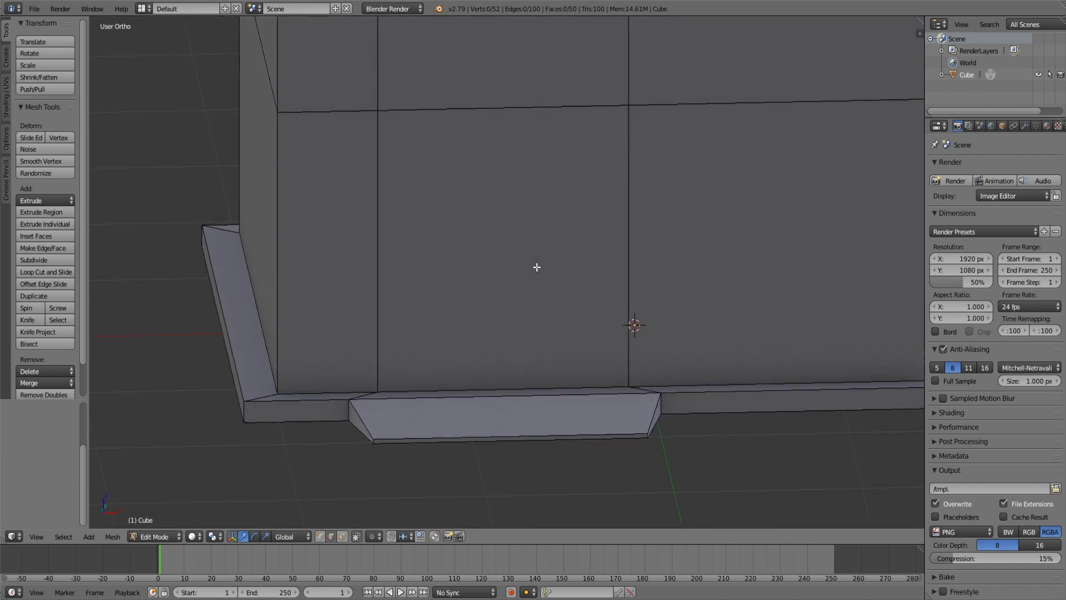
middle_drag(538, 267, 427, 247)
right_click(417, 245)
shift+right_click(489, 158)
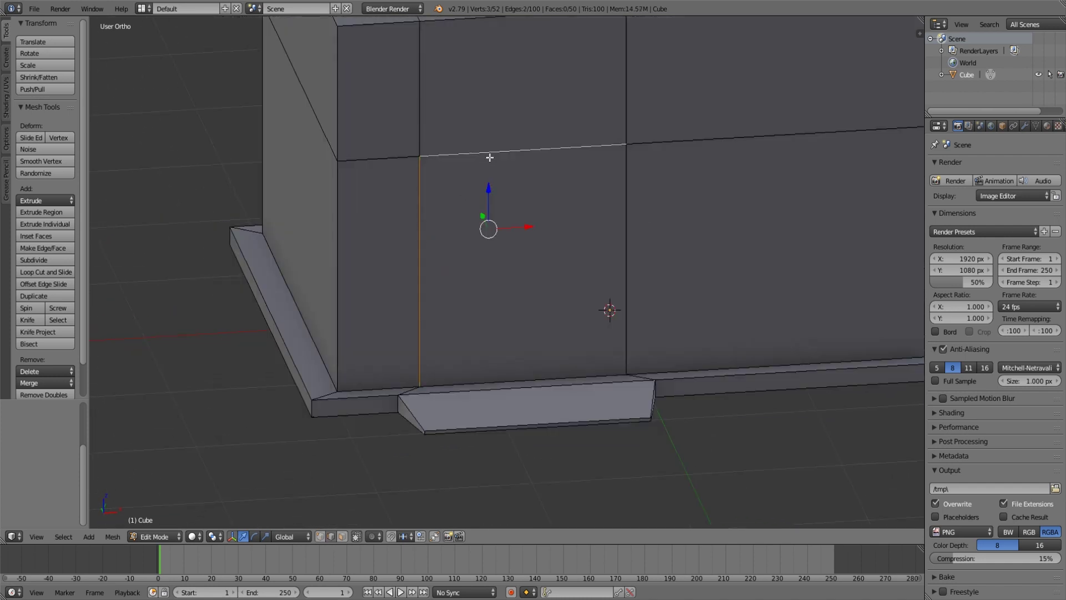
shift+right_click(626, 218)
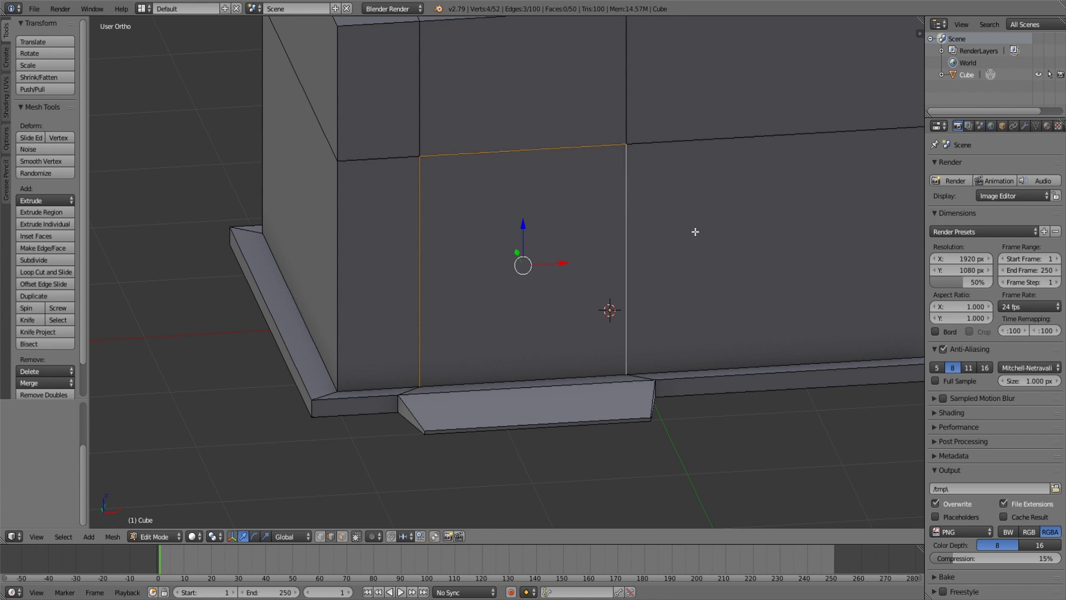
key(e)
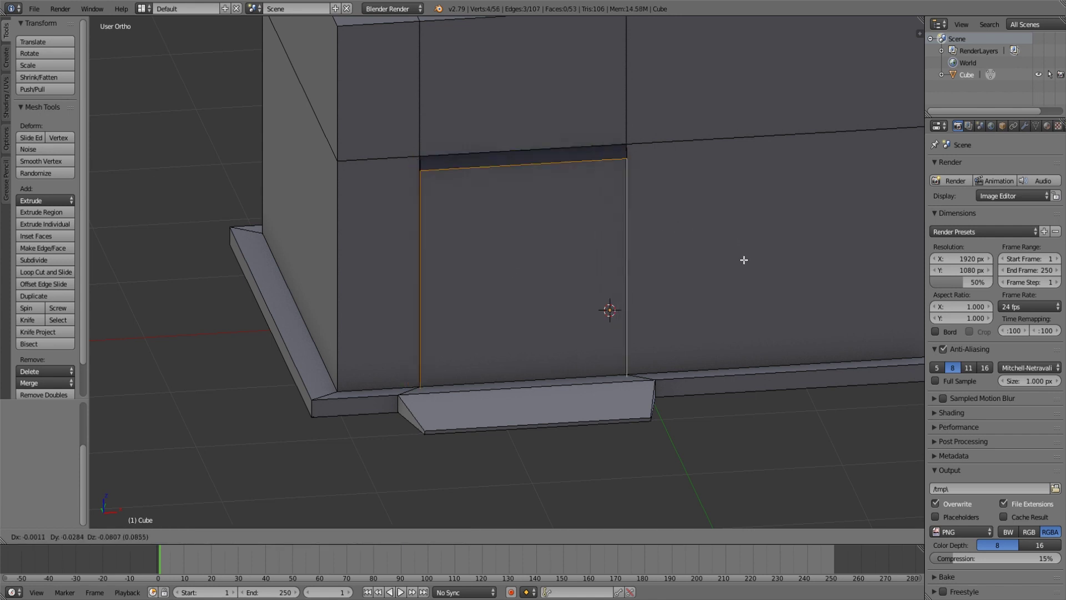
key(z)
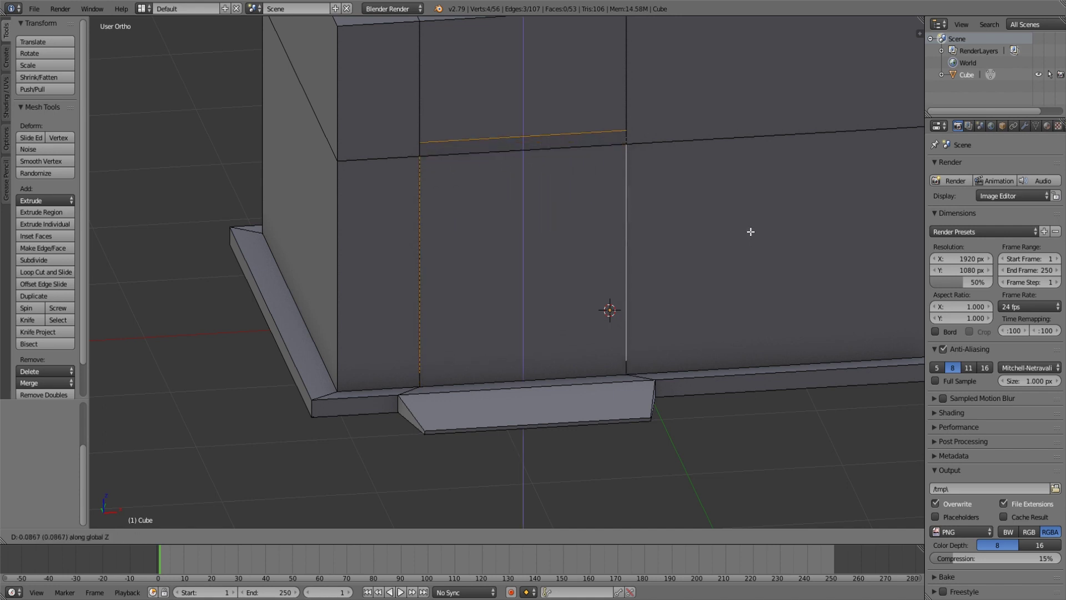
right_click(751, 245)
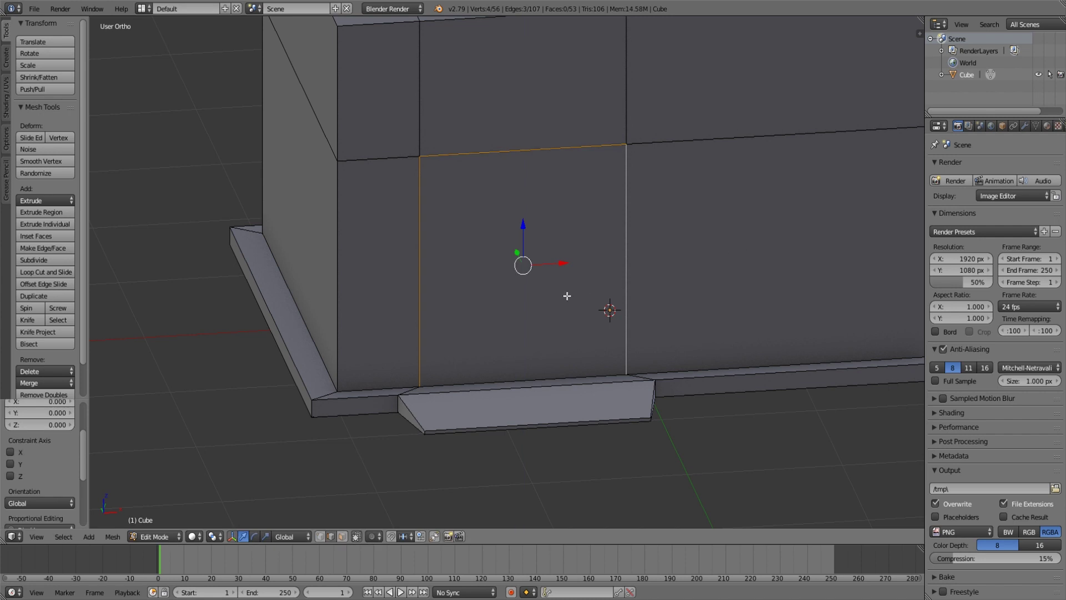
Extrude the doorway edges along Y into a thin door frame and return to Object Mode.
middle_drag(567, 296, 599, 309)
key(e)
key(y)
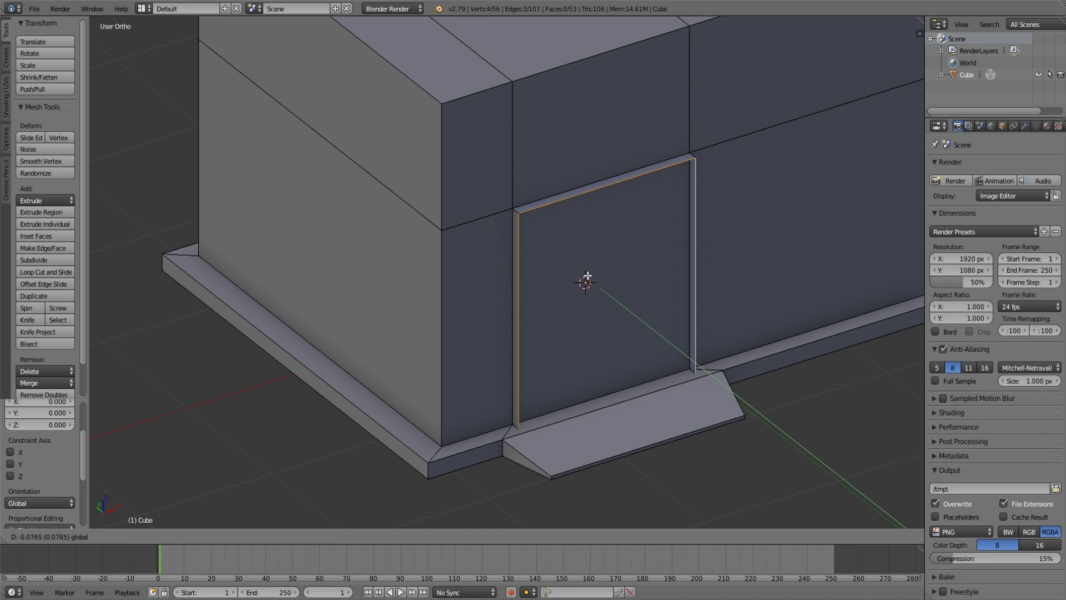
click(587, 276)
mouse_move(588, 276)
middle_down()
mouse_move(614, 317)
mouse_move(575, 288)
mouse_move(623, 302)
middle_up()
scroll(592, 296, down, 3)
scroll(622, 296, down, 5)
key(Tab)
scroll(627, 299, up, 5)
Select the door frame's top, right and left edges in edge select mode.
scroll(666, 279, up, 2)
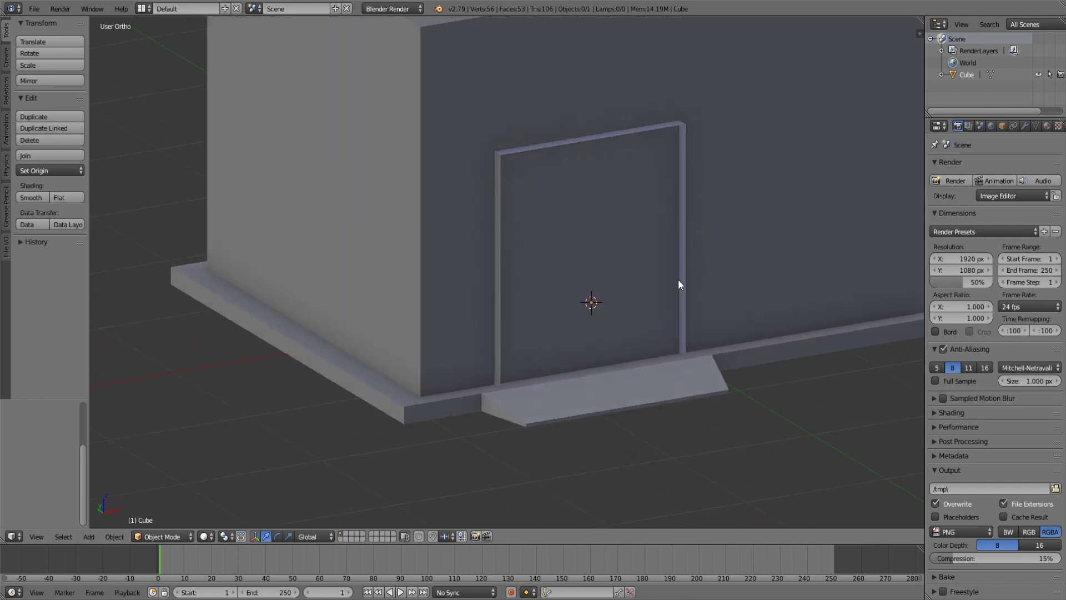
key(Tab)
scroll(683, 279, up, 2)
mouse_move(700, 270)
middle_down()
mouse_move(607, 386)
mouse_move(742, 320)
middle_up()
key(ctrl+Tab)
key(3)
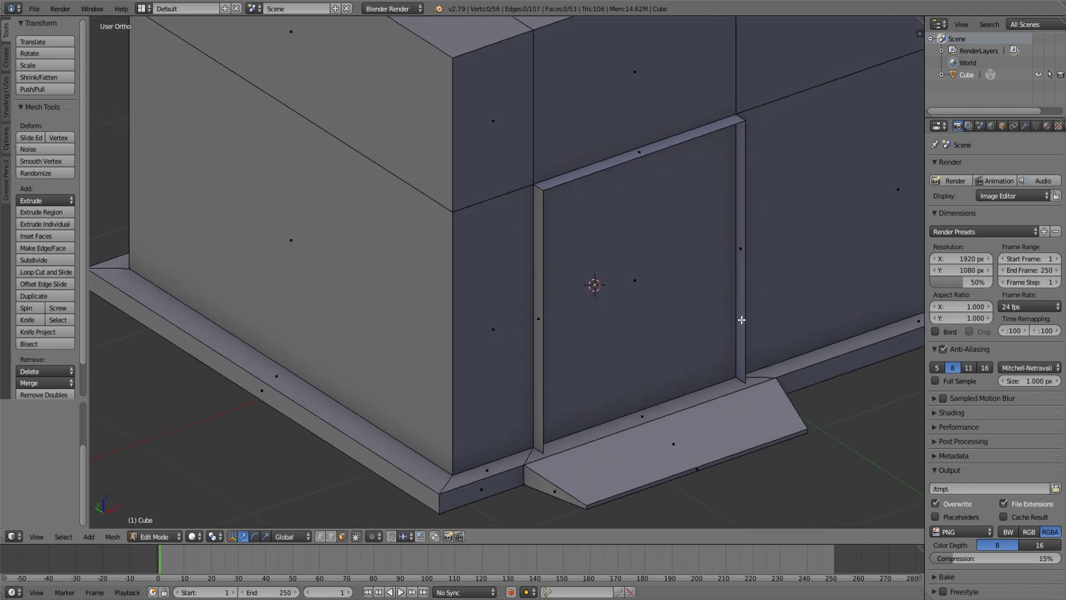
key(2)
right_click(604, 168)
shift+right_click(744, 202)
shift+right_click(541, 308)
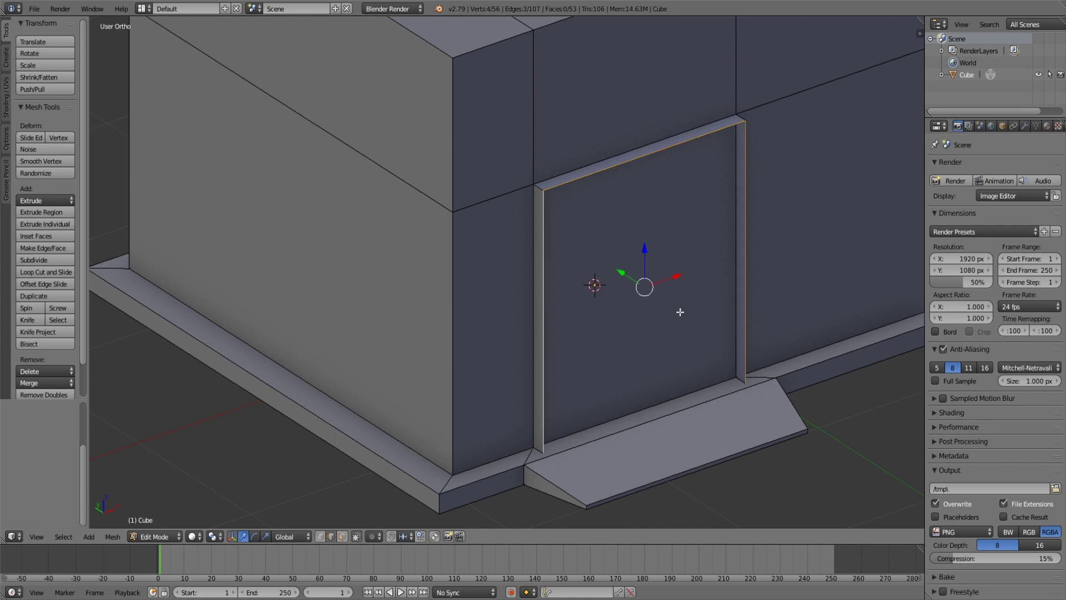
middle_drag(541, 309, 671, 310)
Fill the selected frame edges with a face to create the door panel.
key(f)
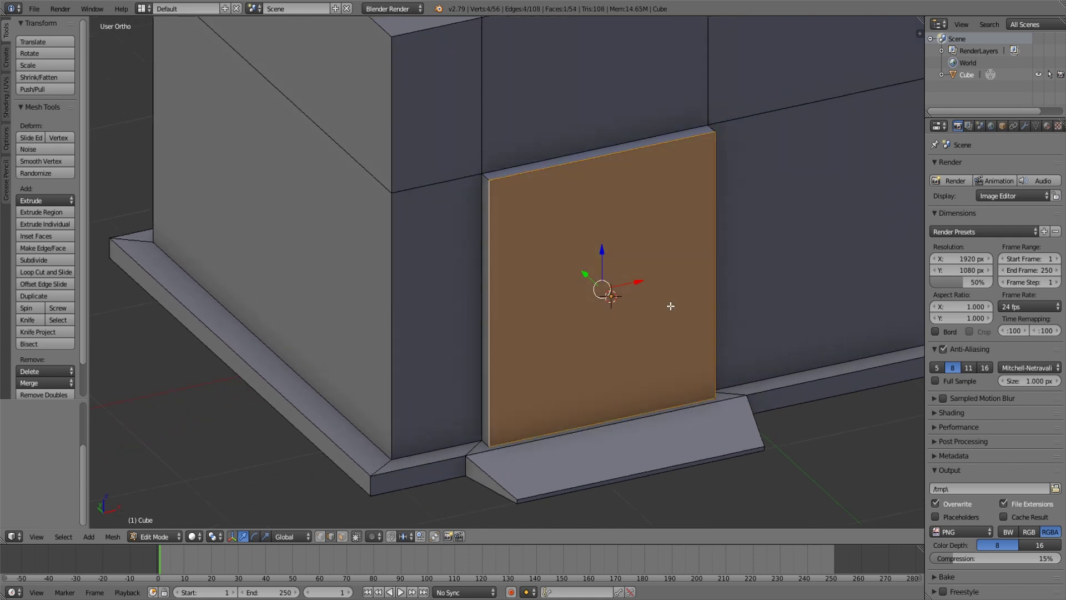
key(Tab)
scroll(671, 306, down, 5)
mouse_move(681, 305)
middle_down()
mouse_move(591, 318)
mouse_move(566, 308)
mouse_move(628, 312)
middle_up()
key(Tab)
scroll(507, 271, up, 3)
scroll(542, 304, up, 2)
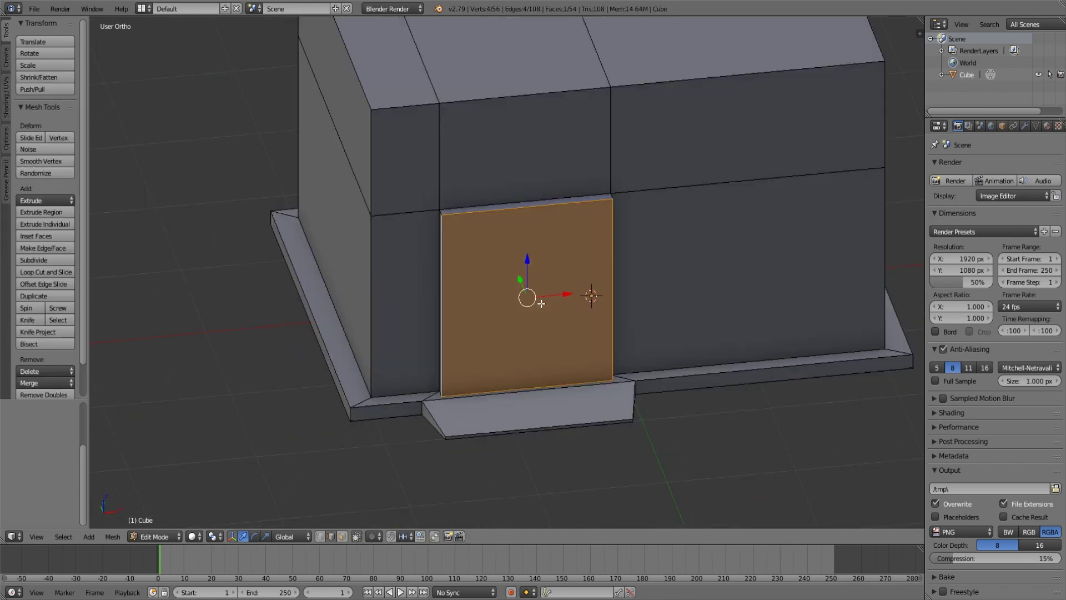
Clear the door face selection and turn the view to face the door.
click(341, 539)
key(a)
scroll(542, 286, up, 1)
scroll(543, 285, up, 1)
middle_drag(529, 278, 490, 236)
Cut two vertical edge loops across the door panel and start scaling them along X.
key(ctrl+r)
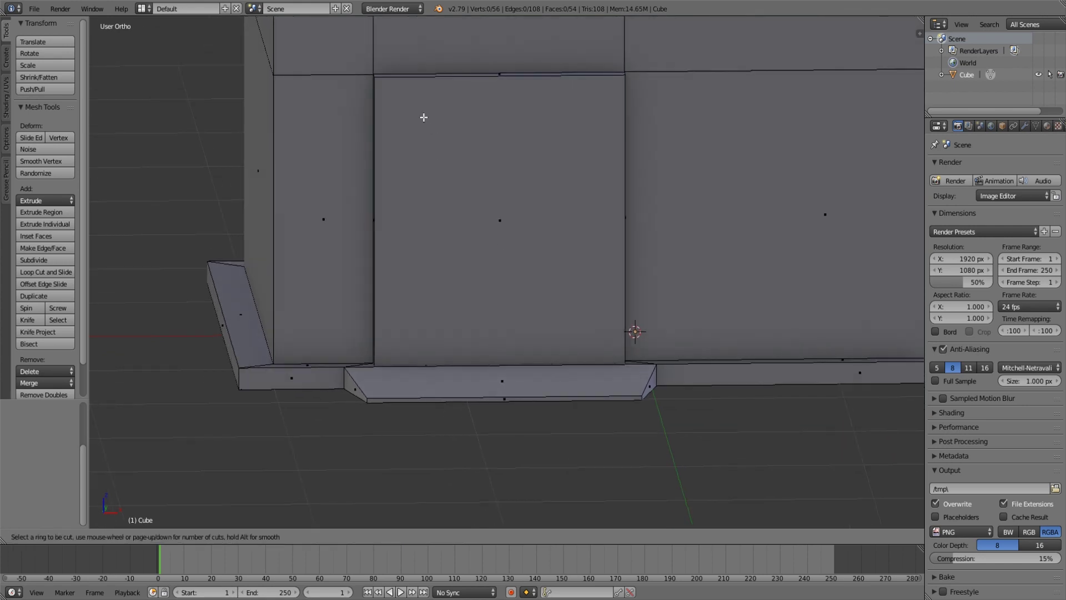
scroll(458, 92, up, 1)
click(457, 92)
right_click(457, 92)
key(s)
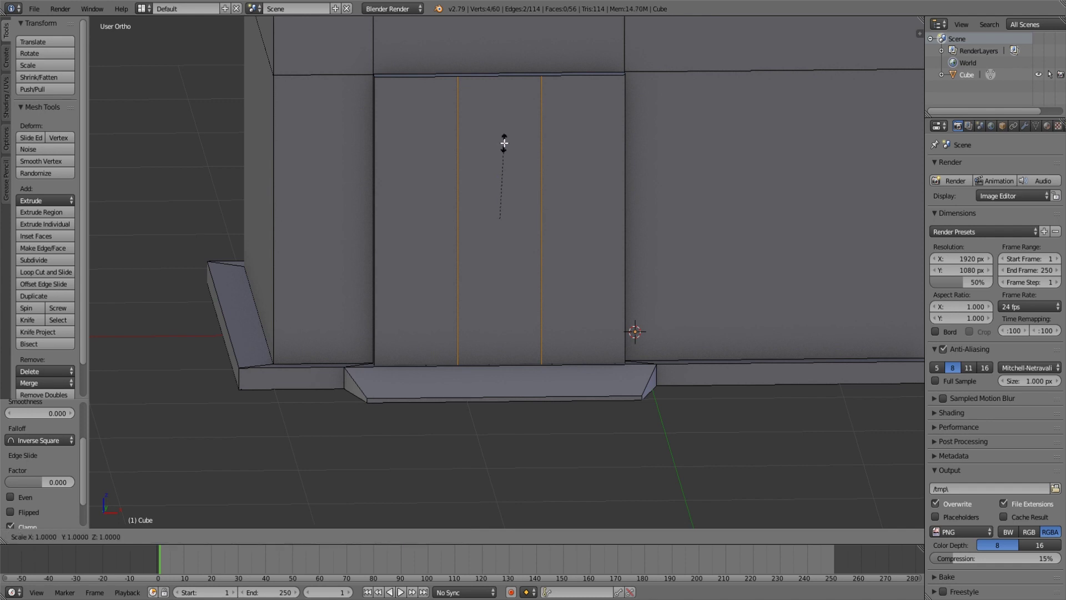
text(x)
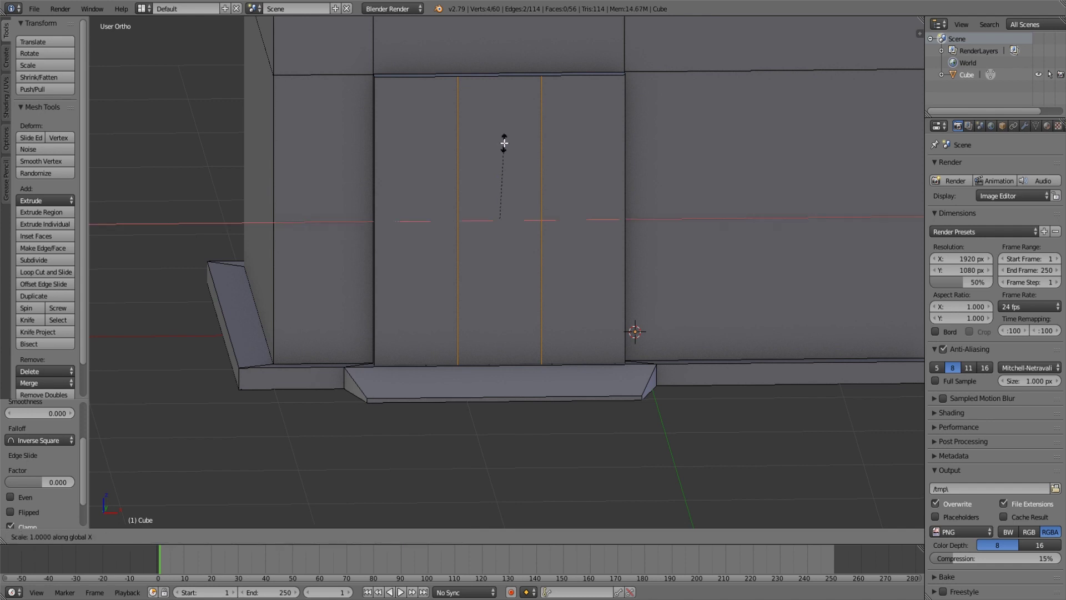
text(2)
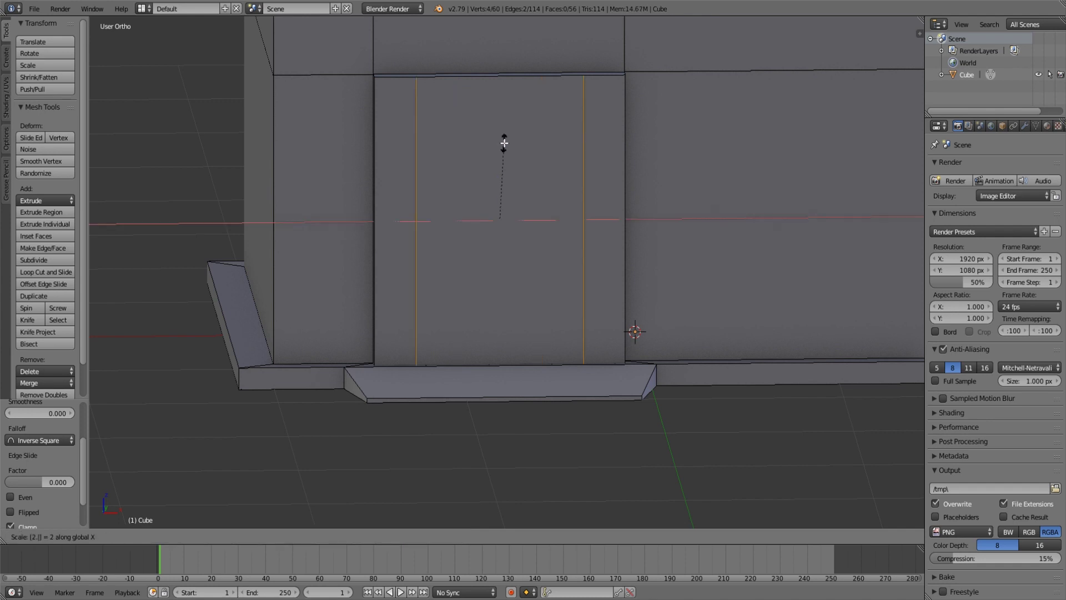
text(3)
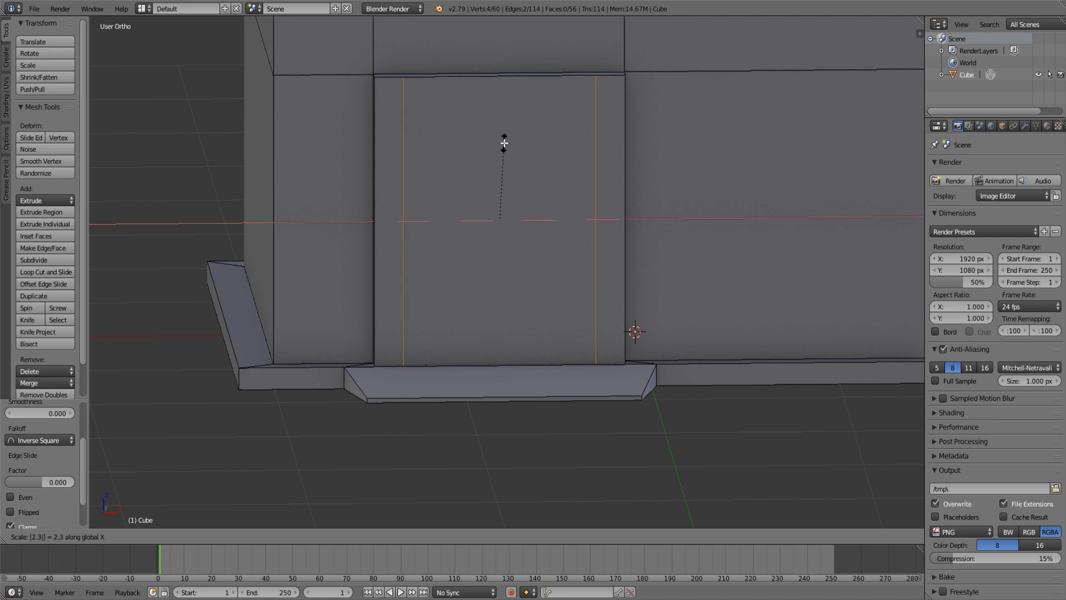
key(Return)
Scale the two loops along X so they sit just inside the door's left and right sides.
text(sx)
text(0)
key(Escape)
text(sx1.)
text(1)
key(Escape)
key(s)
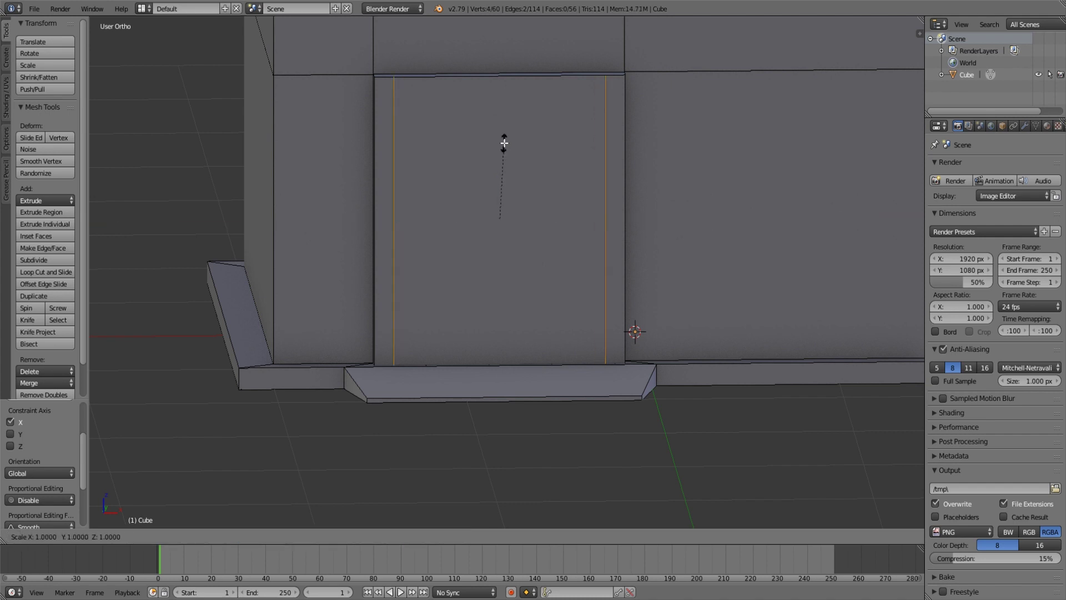
text(x1.2)
key(Escape)
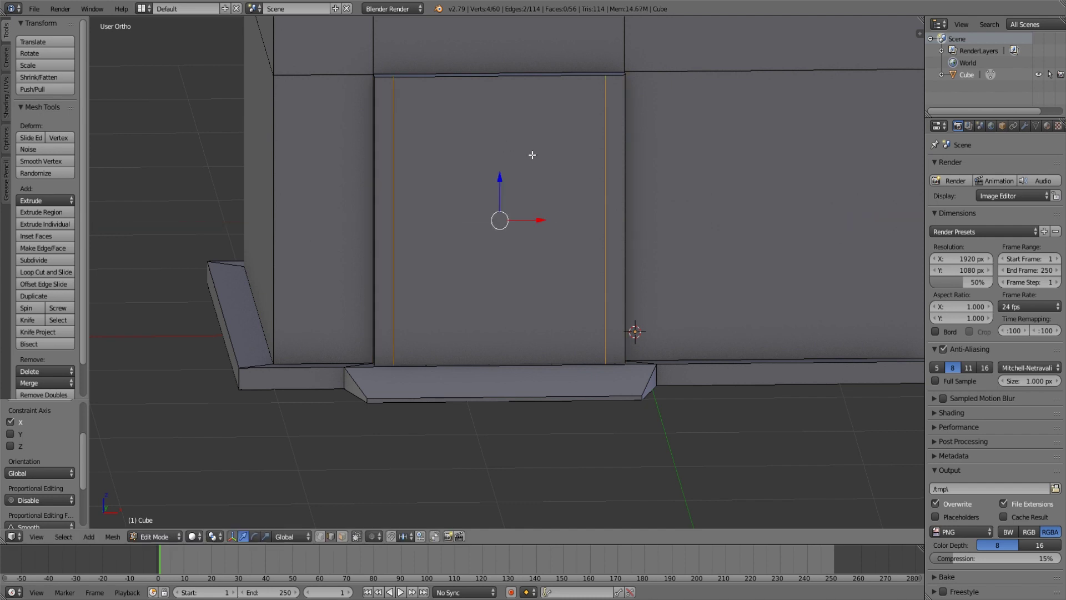
key(s)
key(x)
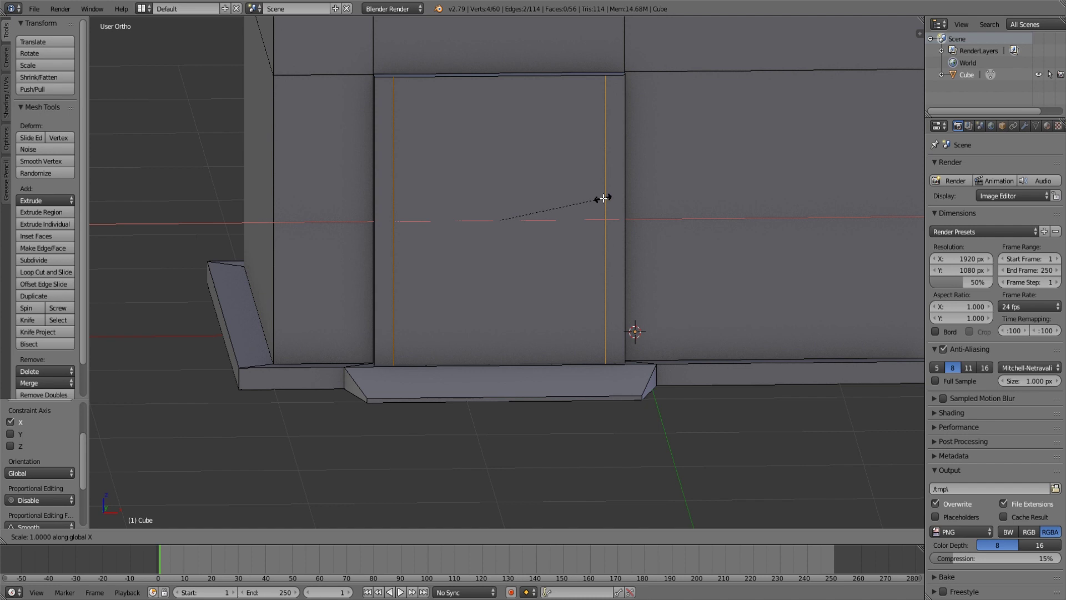
click(613, 198)
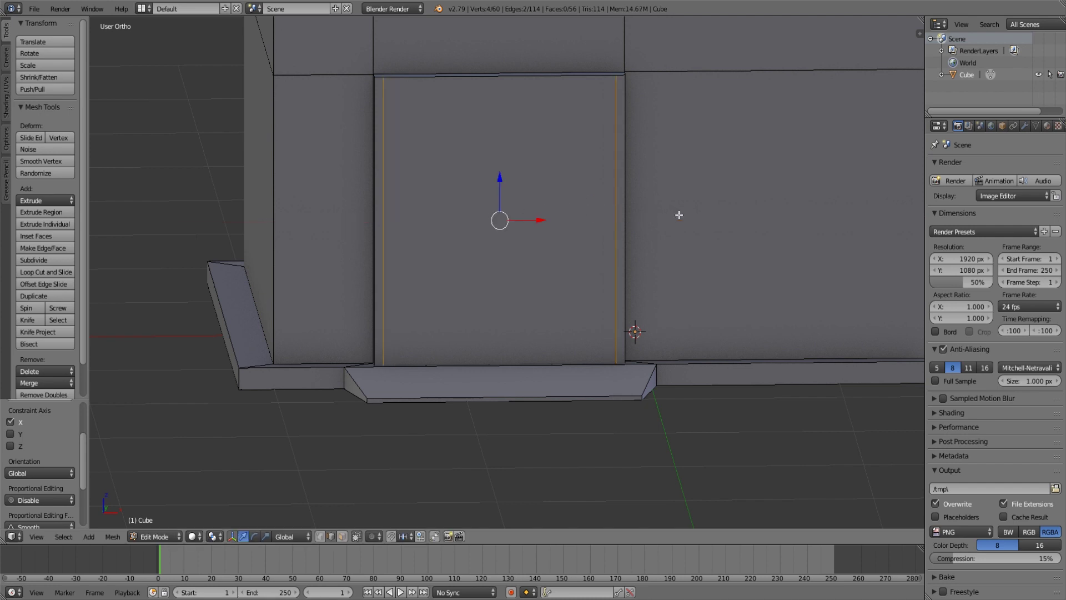
key(s)
key(x)
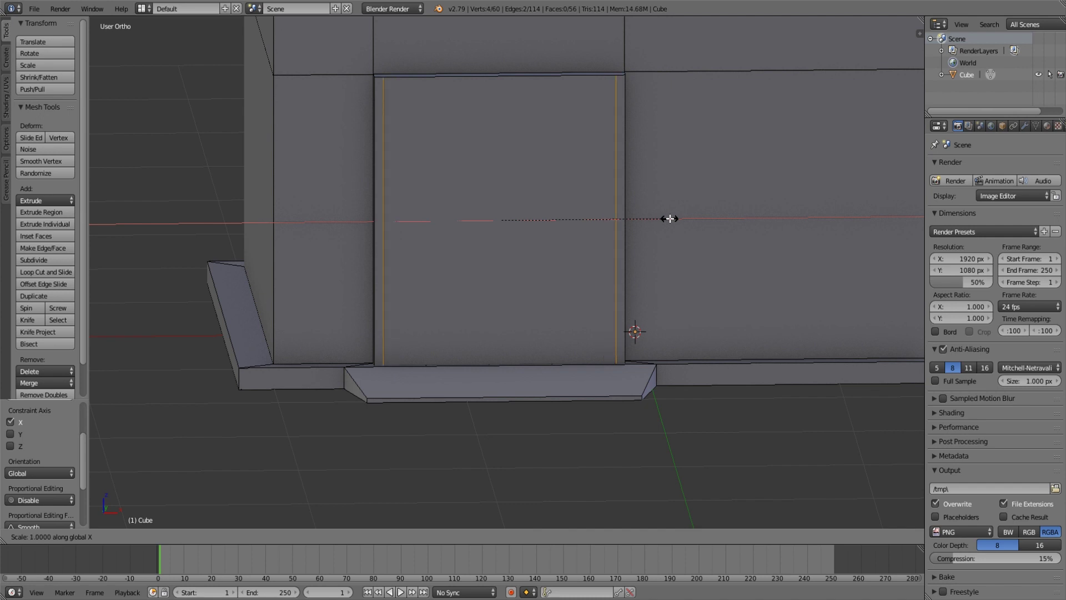
click(665, 220)
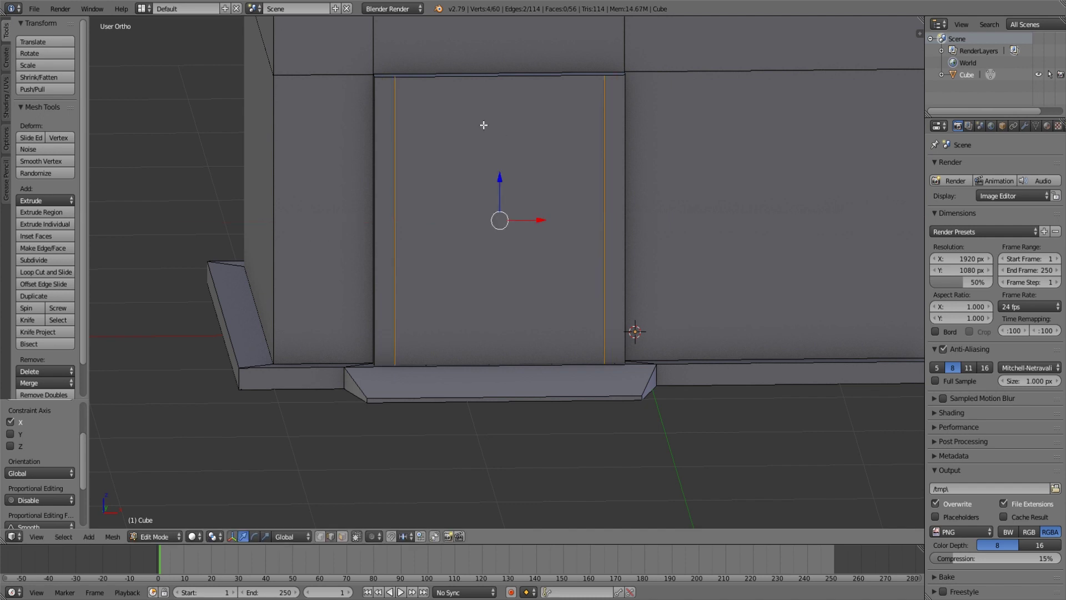
Deselect everything and add a horizontal edge loop across the door.
scroll(495, 164, down, 2)
scroll(496, 174, down, 2)
middle_drag(496, 174, 507, 205)
scroll(507, 205, up, 3)
key(a)
scroll(516, 191, up, 2)
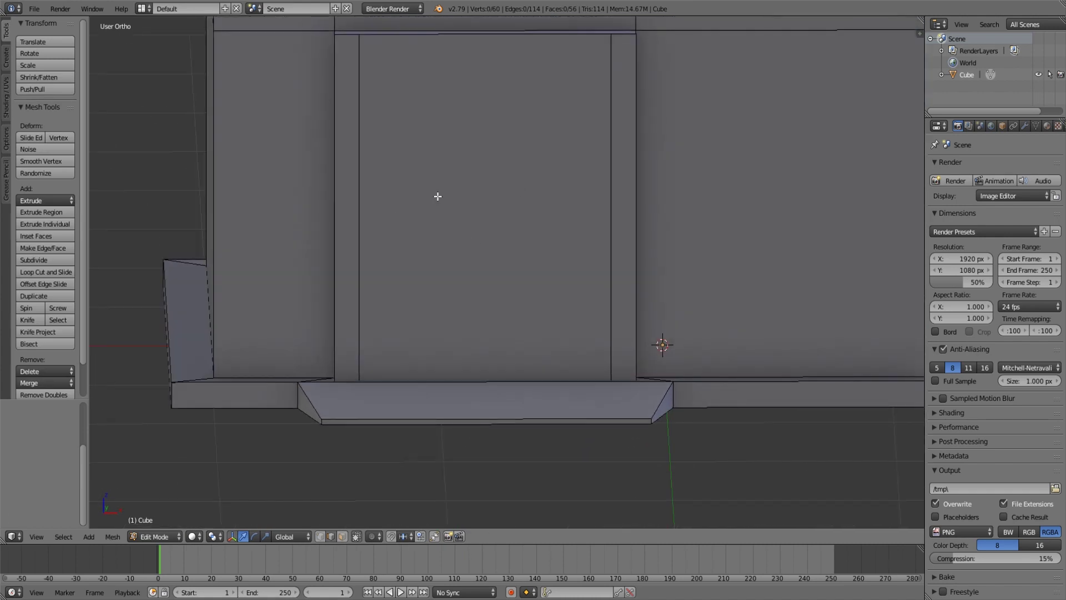
key(ctrl+r)
click(355, 184)
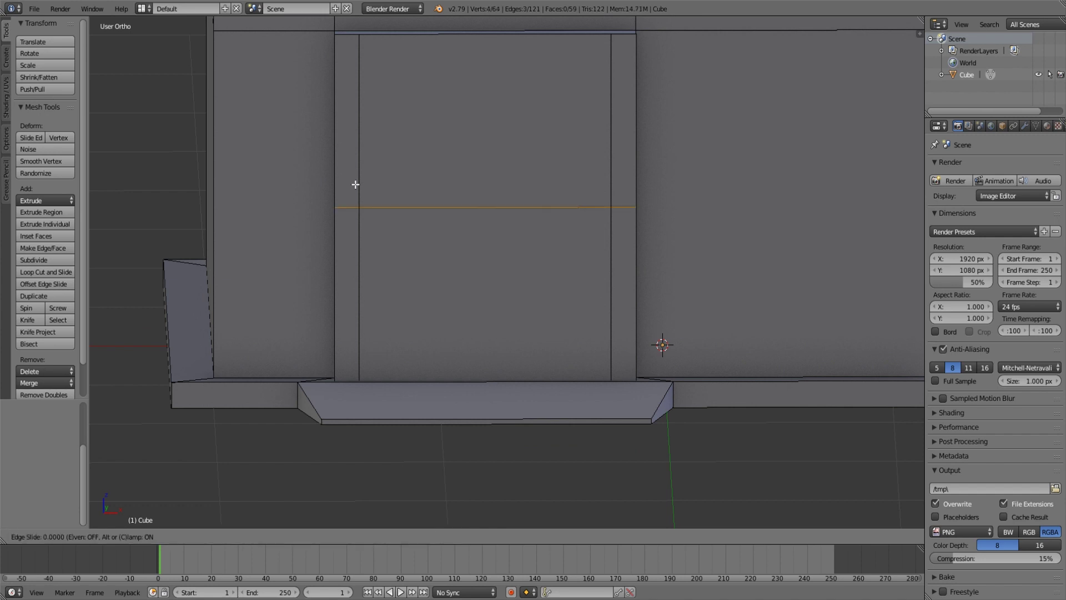
Fix the loop near the door top and select the frame's top, corner and side faces.
click(360, 35)
scroll(452, 186, down, 3)
middle_drag(452, 186, 541, 252)
key(3)
scroll(473, 165, up, 2)
click(433, 177)
shift+click(550, 173)
shift+click(648, 161)
shift+click(649, 277)
shift+click(435, 309)
Move the frame faces along Y and extrude them outward into raised door trim.
scroll(547, 312, down, 1)
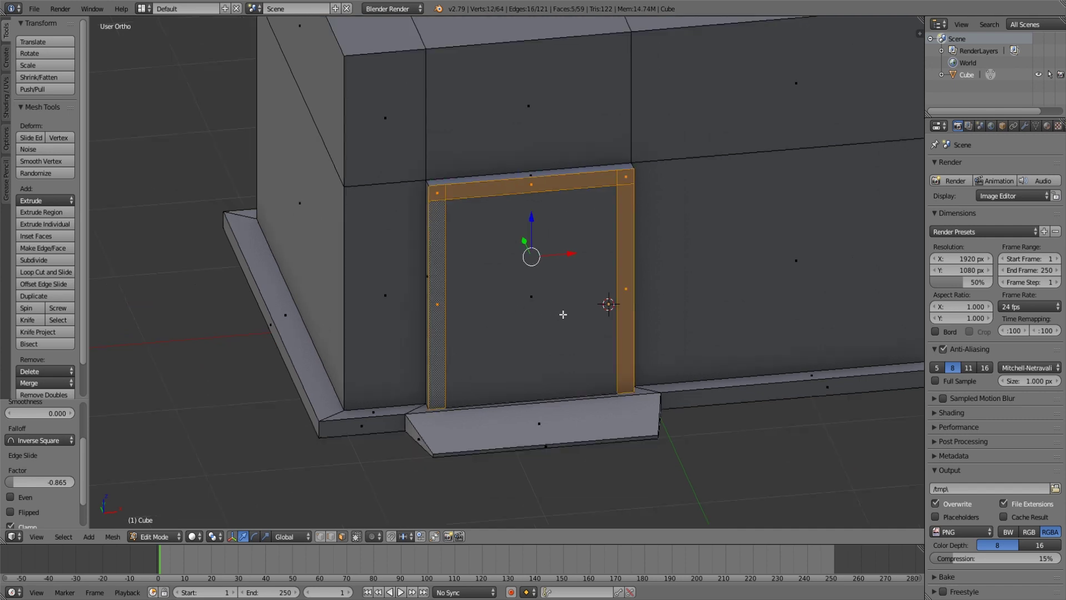
middle_drag(562, 310, 548, 189)
key(g)
key(y)
click(545, 193)
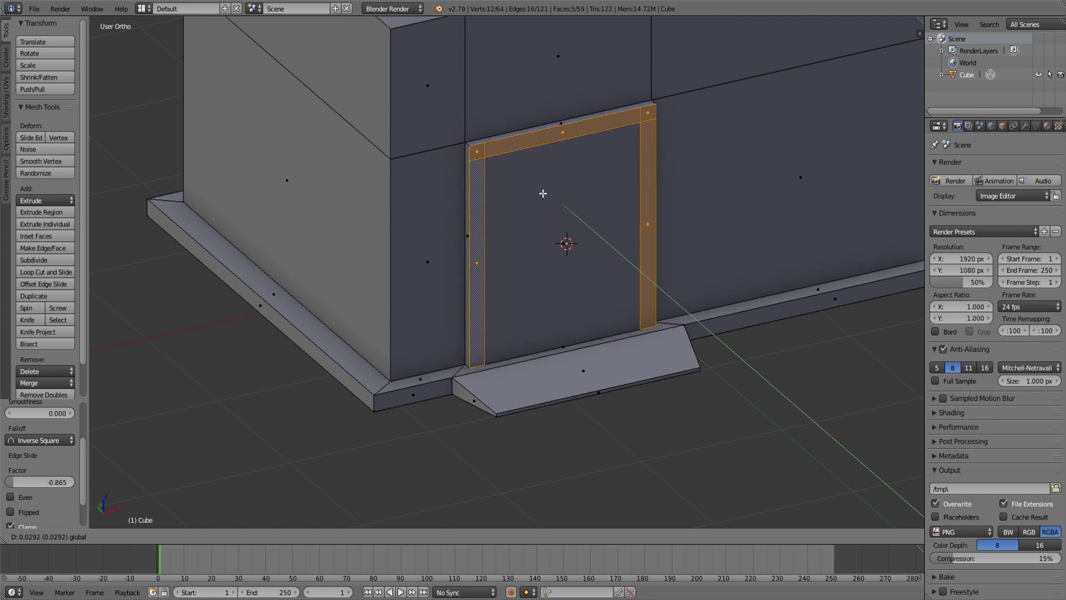
scroll(601, 264, up, 1)
scroll(601, 263, up, 1)
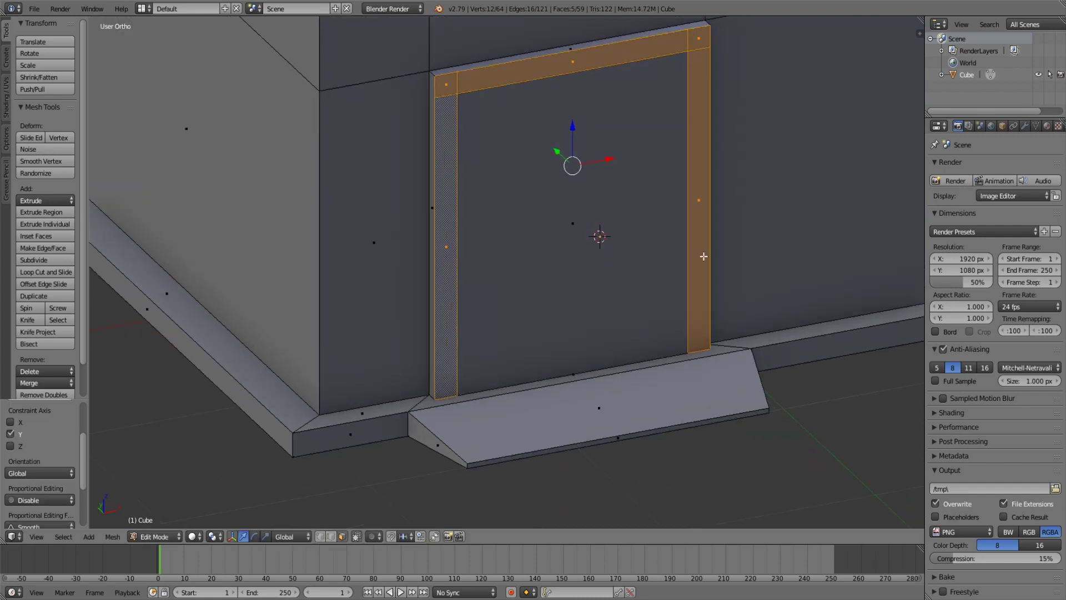
key(e)
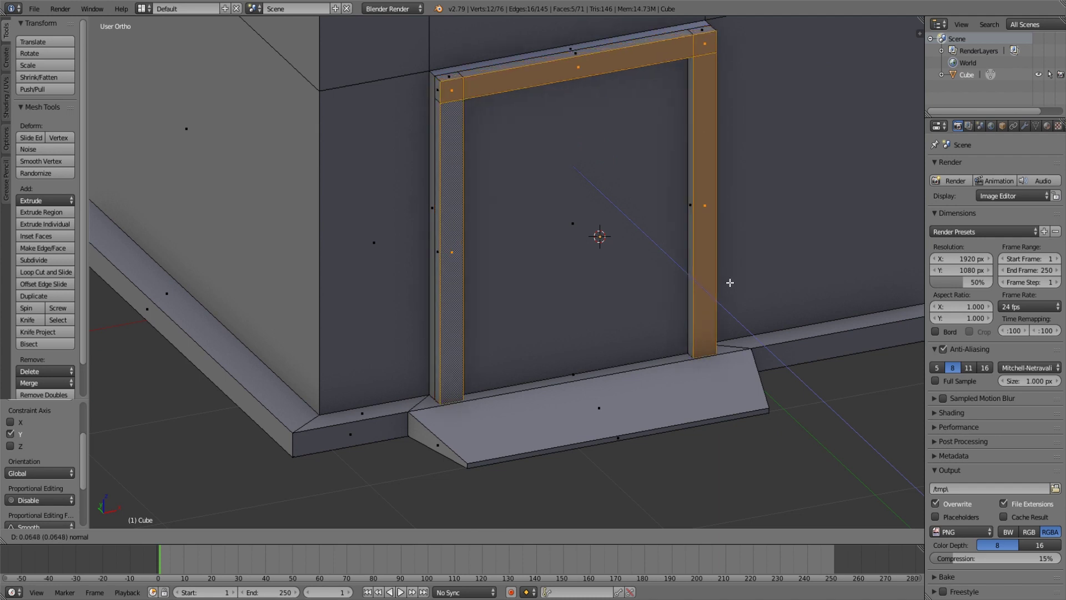
click(729, 282)
mouse_move(730, 282)
middle_down()
mouse_move(744, 358)
mouse_move(776, 369)
mouse_move(807, 237)
middle_up()
drag(742, 159, 745, 159)
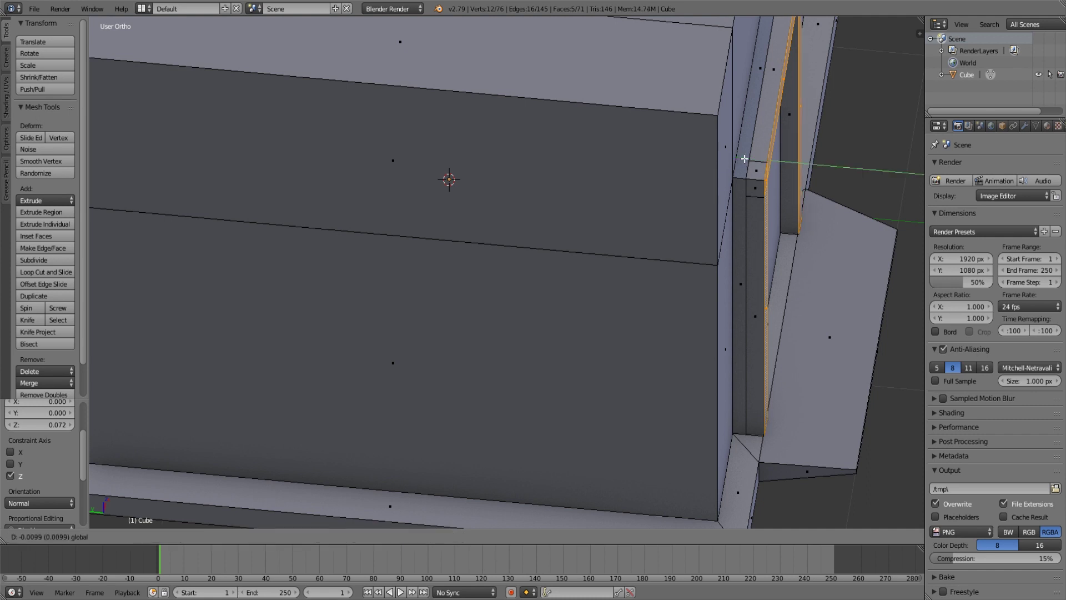
click(745, 159)
Return to object mode and orbit around the building to the door side.
scroll(758, 205, down, 8)
key(Tab)
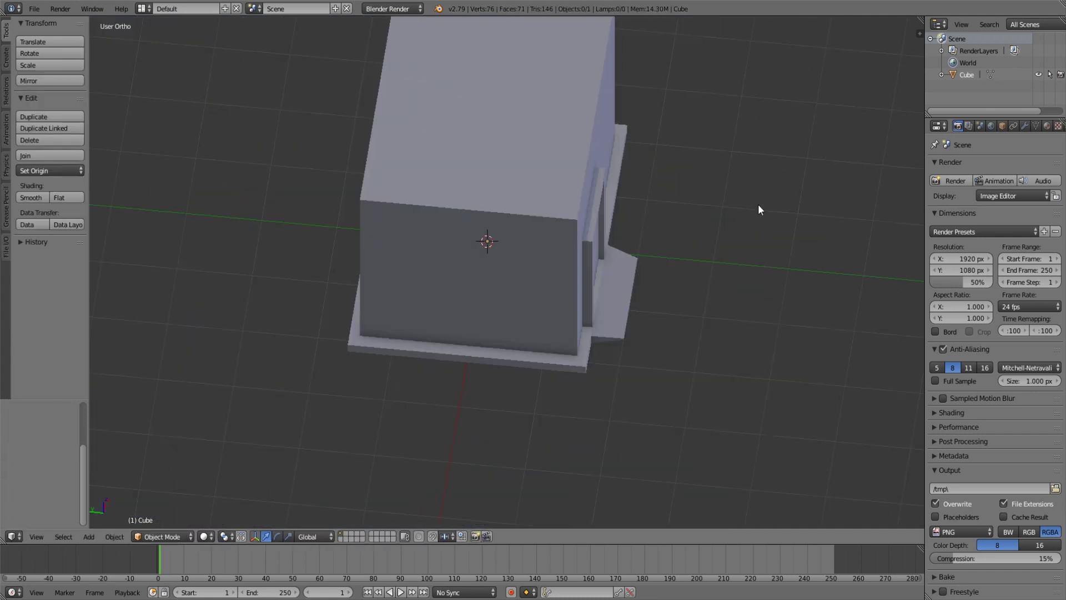
mouse_move(764, 221)
middle_down()
mouse_move(617, 181)
mouse_move(535, 205)
mouse_move(552, 214)
middle_up()
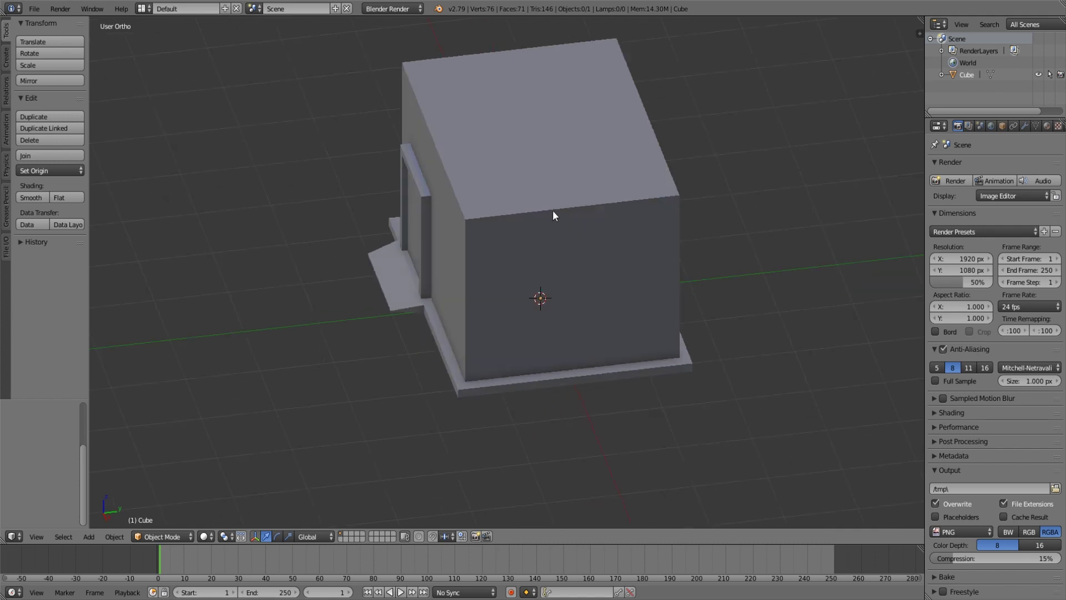
scroll(485, 220, up, 6)
scroll(484, 220, down, 2)
scroll(503, 198, down, 2)
mouse_move(476, 215)
middle_down()
mouse_move(486, 248)
mouse_move(635, 222)
mouse_move(576, 226)
mouse_move(537, 272)
mouse_move(578, 303)
middle_up()
scroll(574, 224, down, 5)
scroll(571, 222, up, 6)
scroll(544, 250, down, 2)
Select the three roof faces and dissolve them into one top face.
key(Tab)
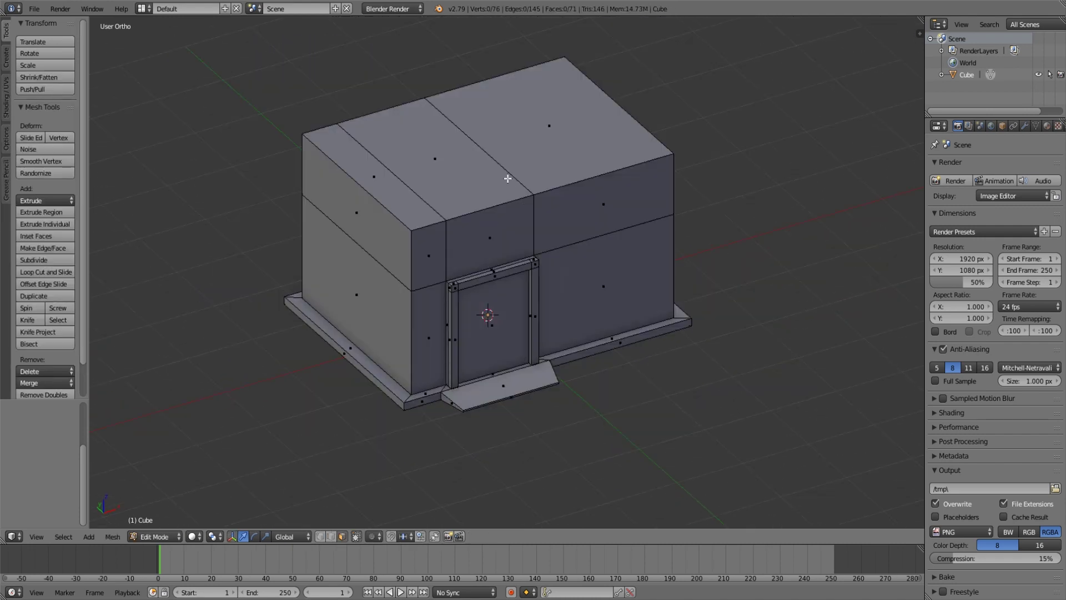
right_click(387, 192)
shift+right_click(435, 159)
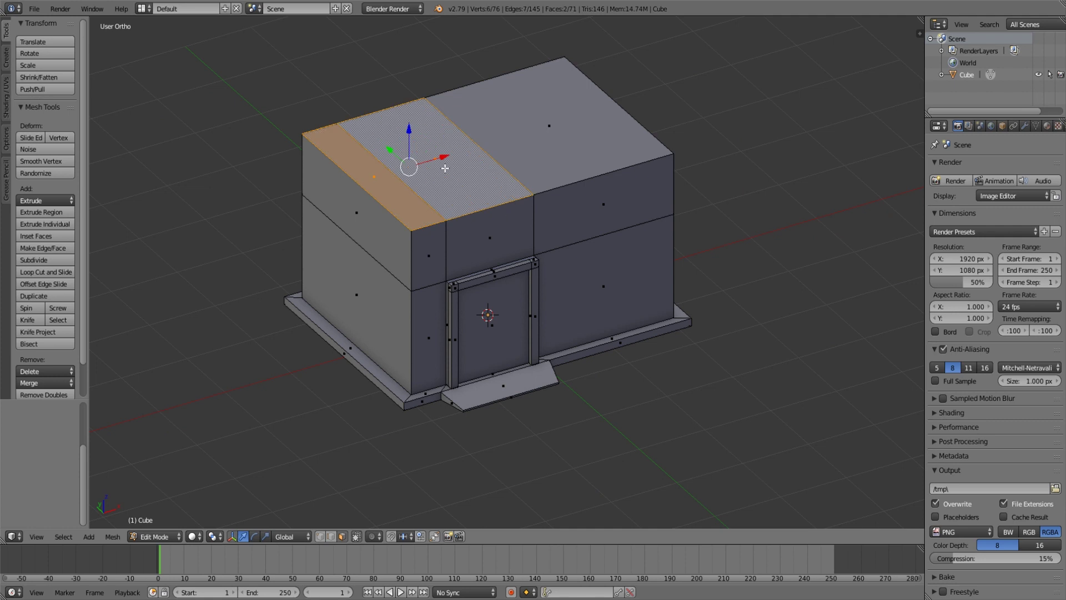
shift+right_click(549, 126)
shift+middle_drag(506, 170, 538, 208)
key(x)
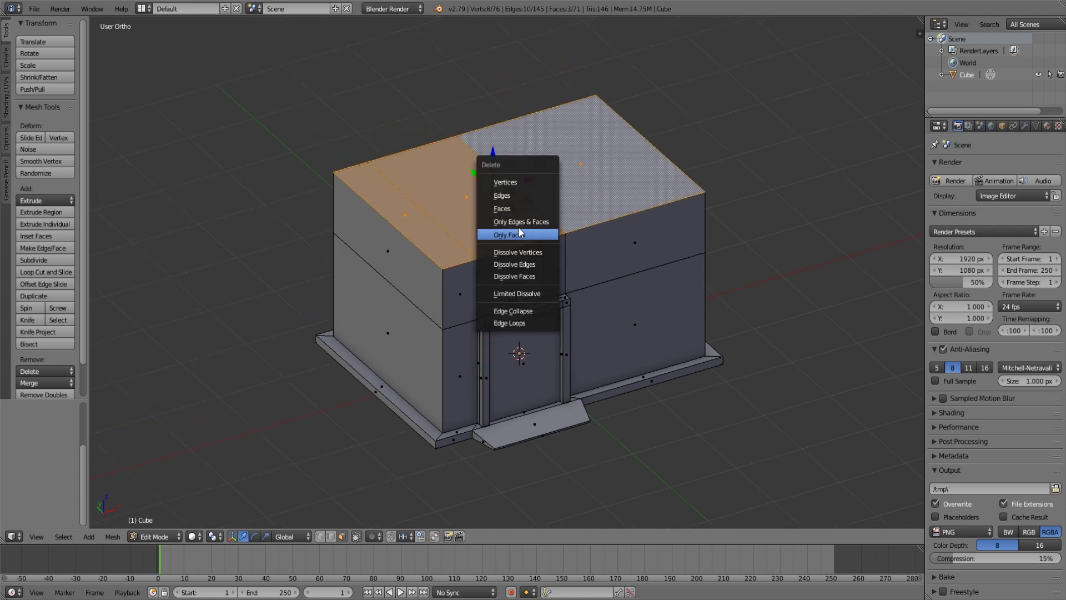
click(518, 276)
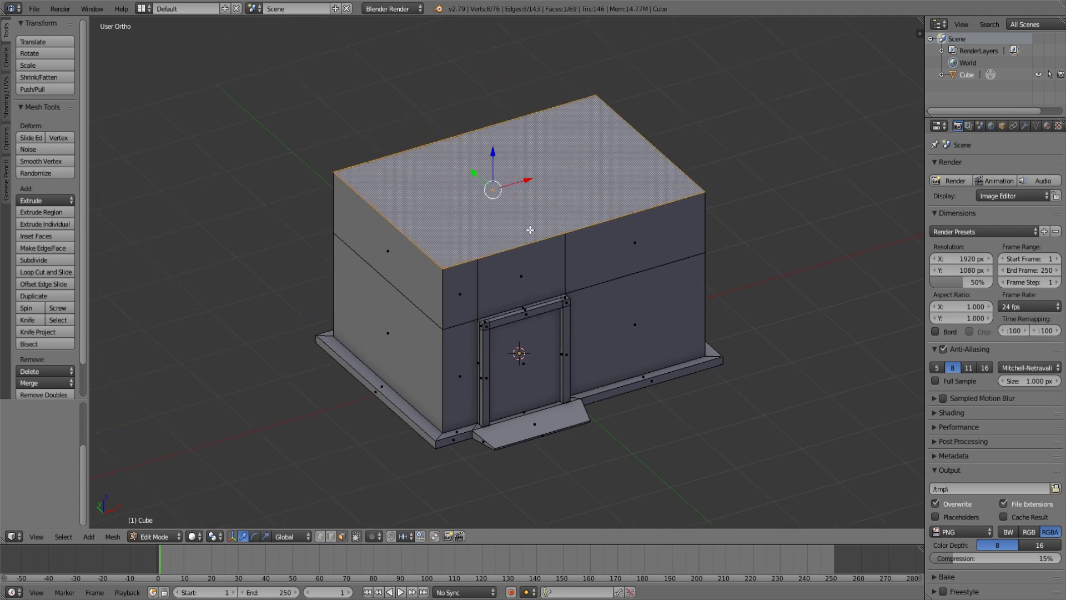
Extrude the single roof face in place.
scroll(534, 230, up, 3)
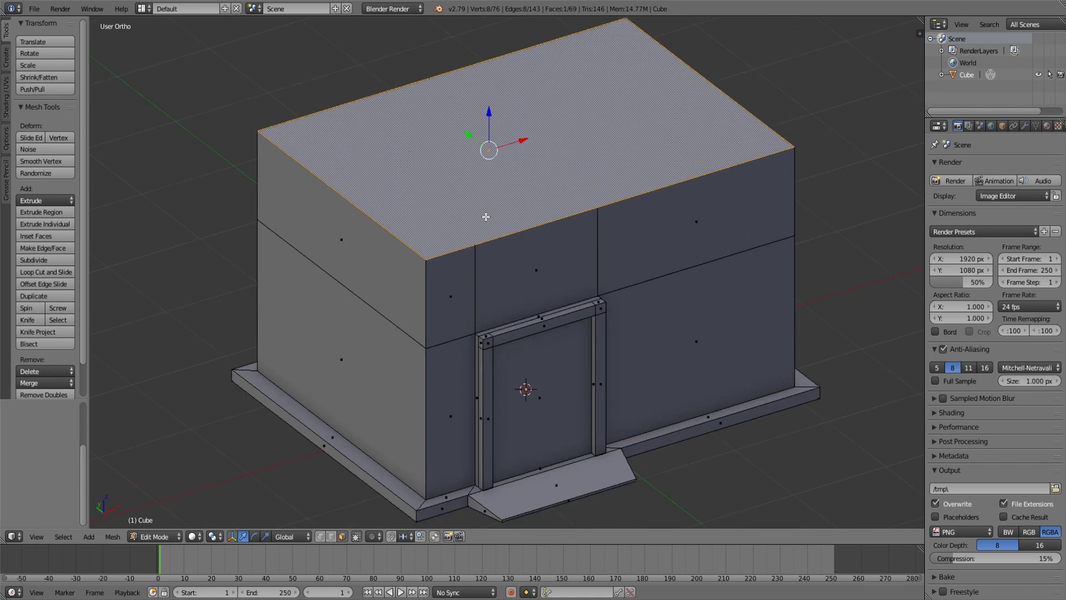
middle_drag(498, 226, 515, 253)
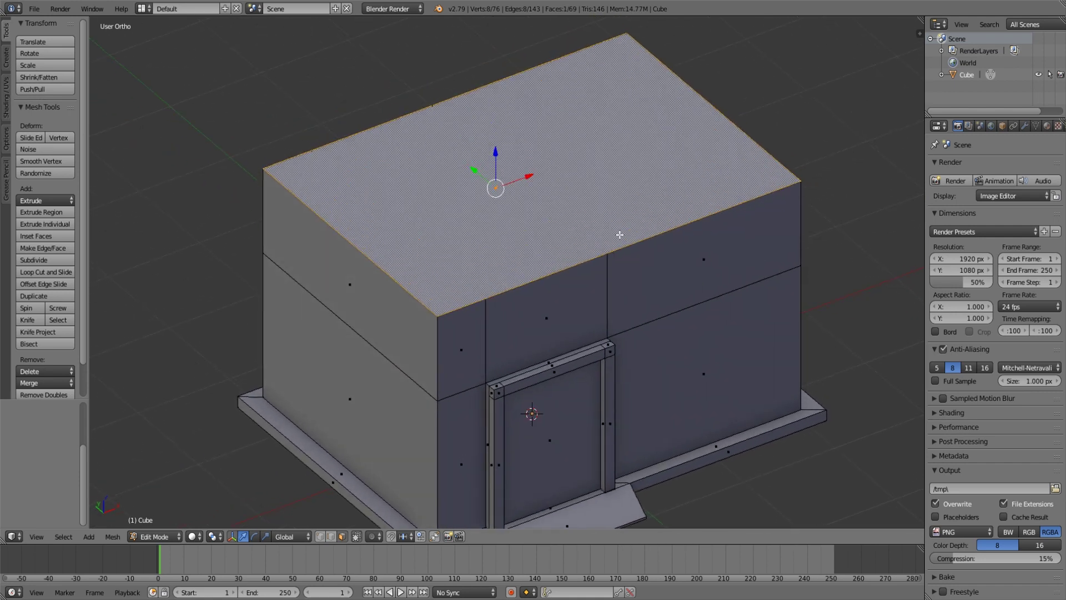
key(e)
right_click(821, 258)
Shrink the extruded roof face to about 0.90, leaving a thin rim around the edge.
key(s)
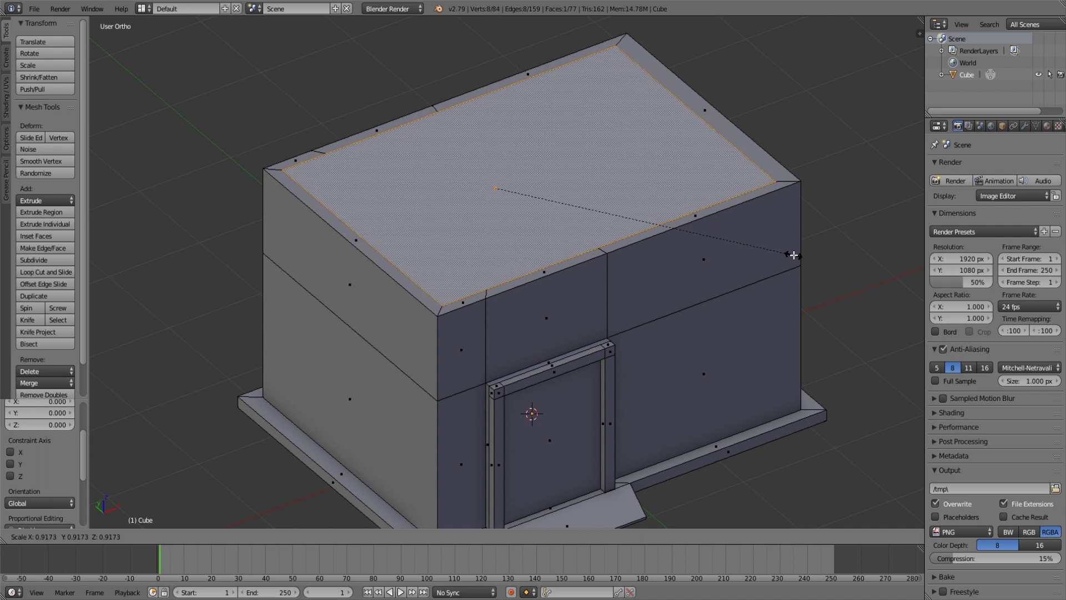
click(793, 255)
mouse_move(707, 255)
middle_down()
mouse_move(779, 264)
mouse_move(766, 257)
mouse_move(591, 315)
middle_up()
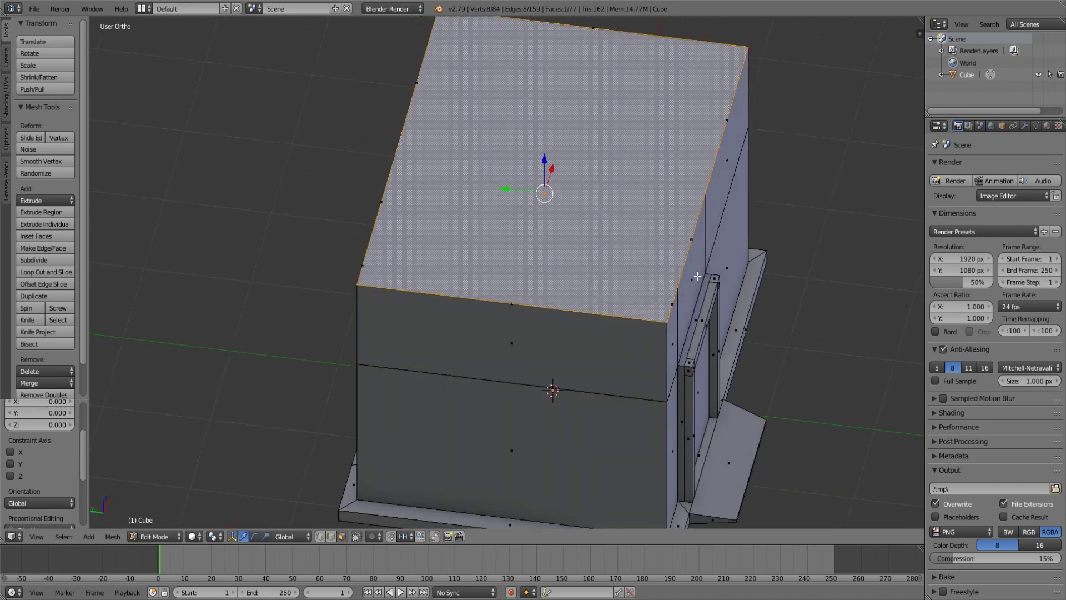
key(g)
right_click(788, 217)
key(s)
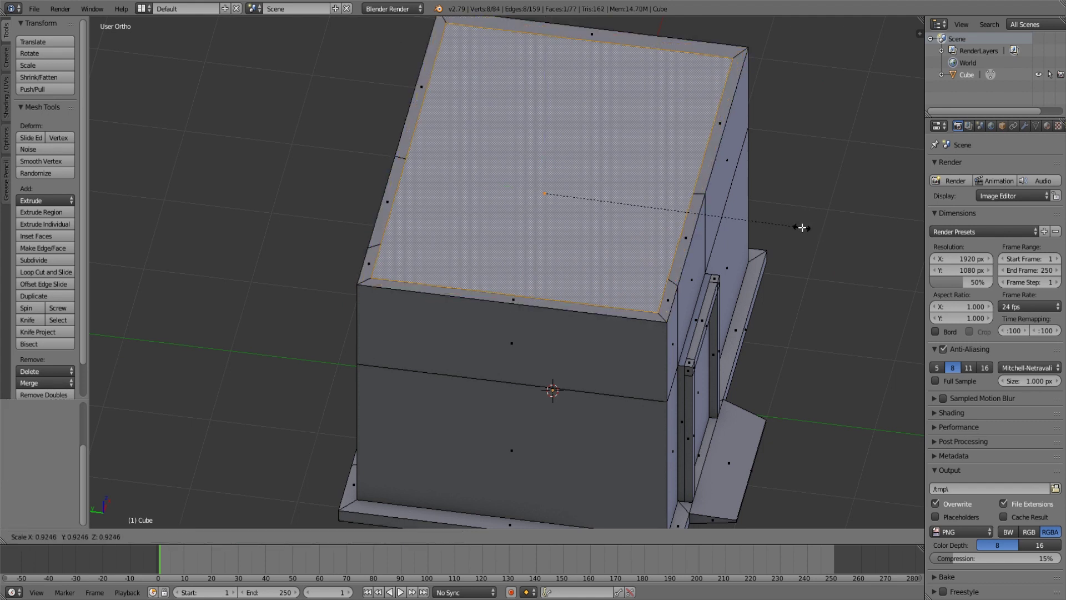
click(796, 224)
mouse_move(795, 224)
middle_down()
mouse_move(675, 245)
mouse_move(683, 202)
mouse_move(802, 194)
mouse_move(671, 183)
mouse_move(732, 201)
middle_up()
scroll(705, 181, down, 4)
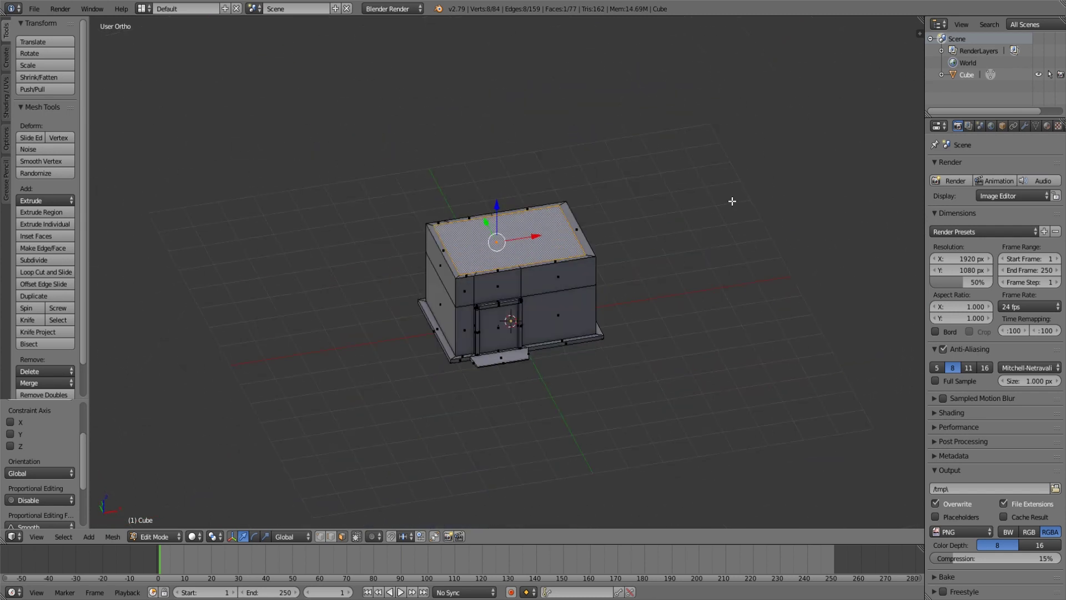
scroll(646, 240, up, 5)
In top view, select the eight rim faces around the roof.
key(a)
mouse_move(519, 266)
middle_down()
mouse_move(536, 328)
mouse_move(504, 364)
middle_up()
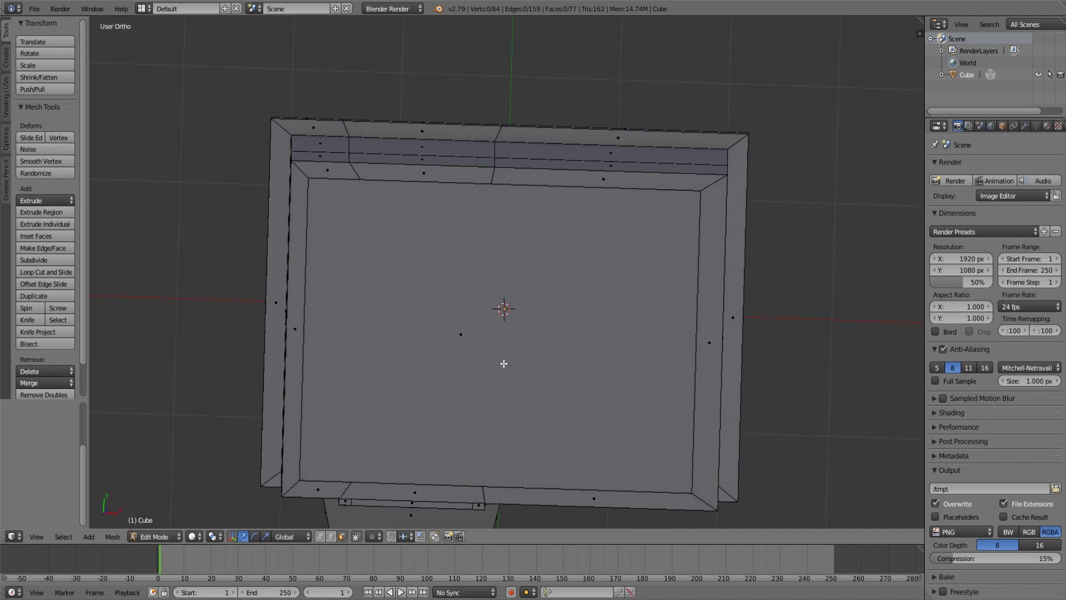
key(KP_7)
shift+scroll(503, 363, down, 2)
shift+scroll(453, 353, down, 2)
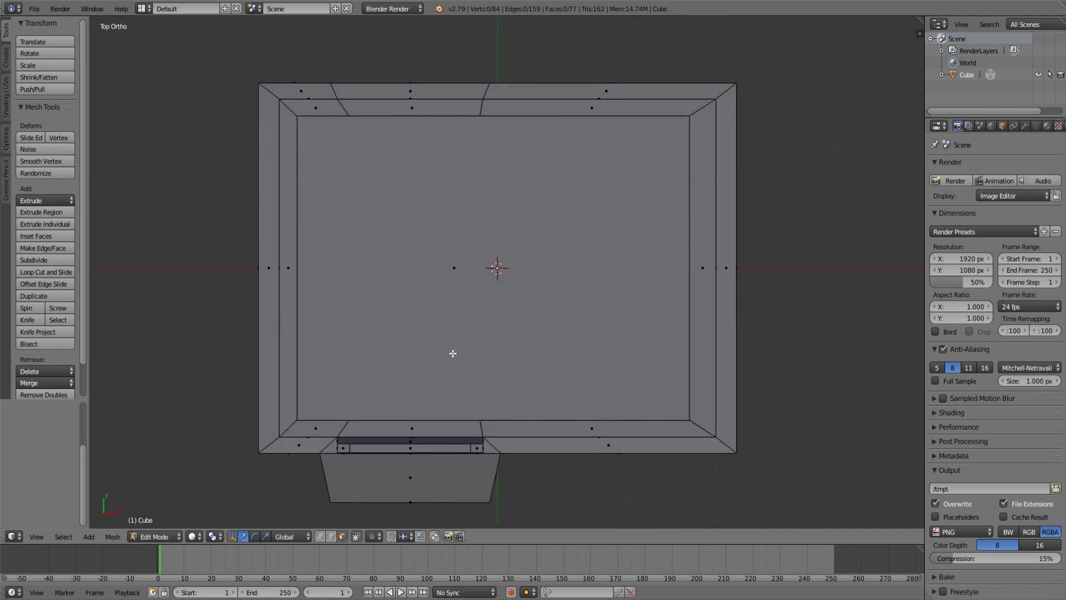
click(285, 287)
shift+click(321, 106)
shift+click(482, 107)
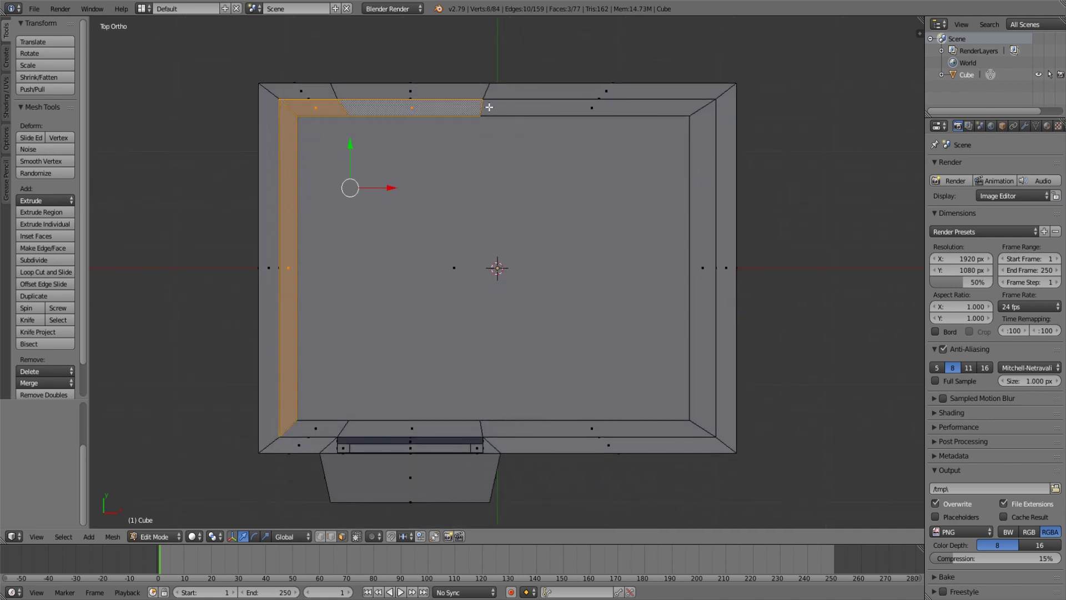
shift+click(582, 107)
shift+click(698, 196)
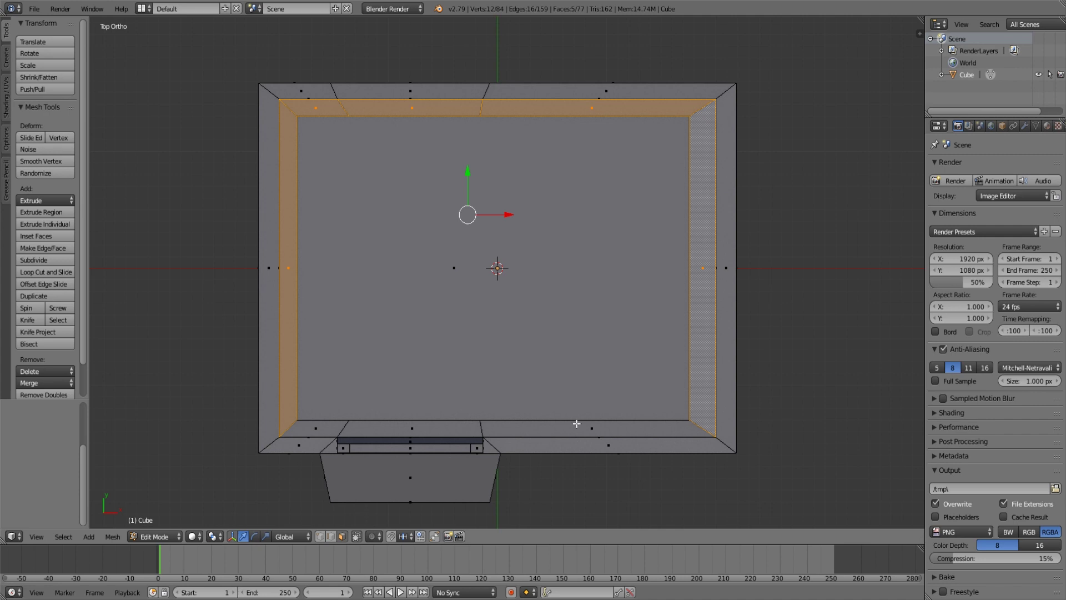
shift+click(576, 423)
shift+click(445, 429)
shift+click(318, 431)
mouse_move(554, 330)
middle_down()
mouse_move(569, 231)
mouse_move(631, 216)
mouse_move(557, 226)
mouse_move(471, 395)
middle_up()
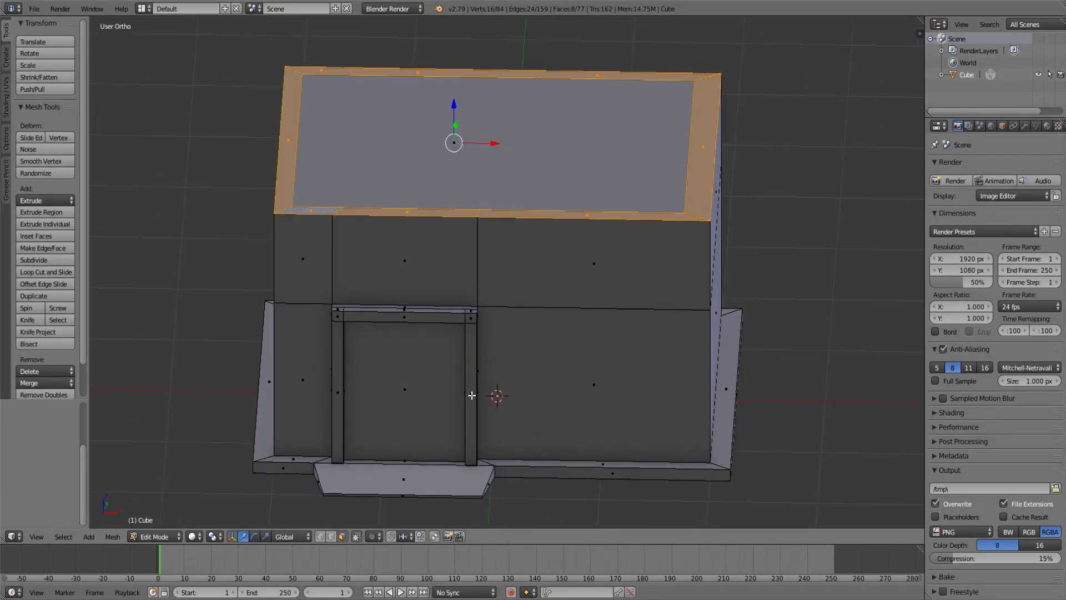
Nudge the left inner rim edges about 0.036 along X and Y.
key(2)
click(297, 147)
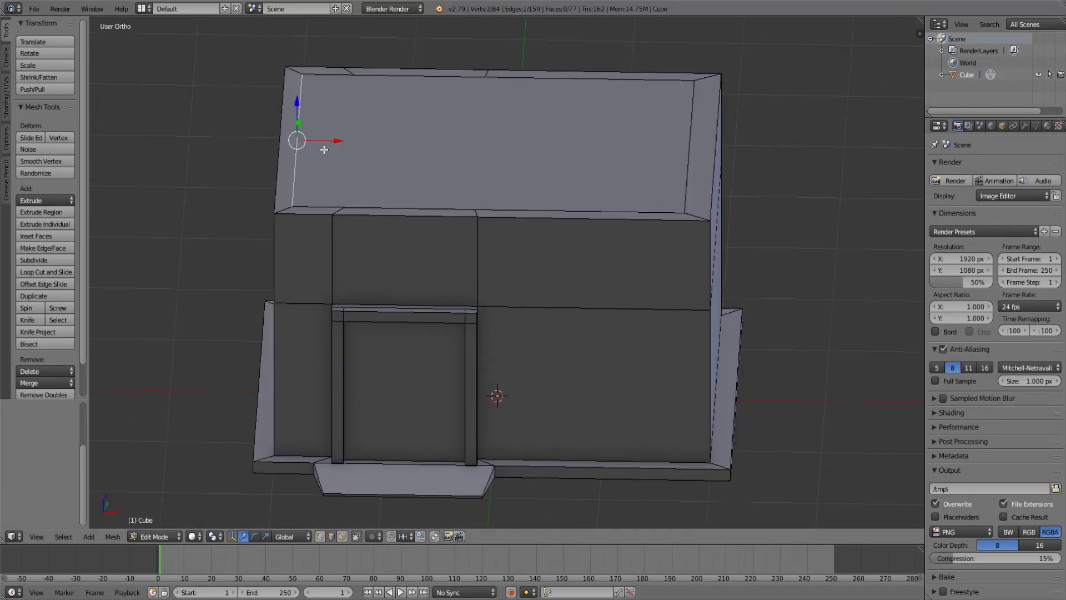
drag(340, 140, 346, 142)
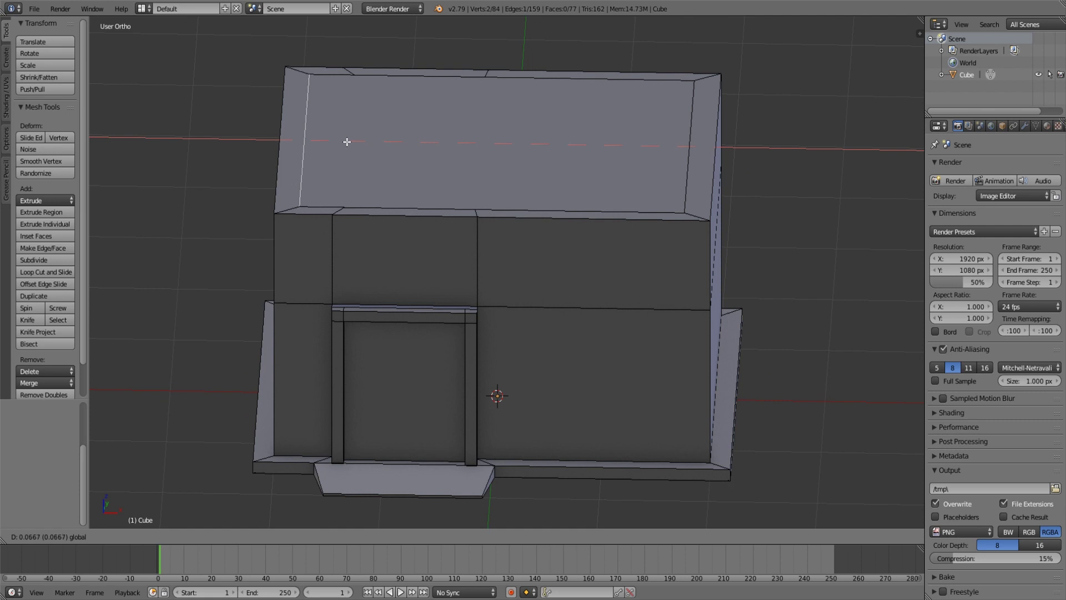
click(347, 142)
mouse_move(346, 142)
middle_down()
mouse_move(483, 186)
mouse_move(583, 195)
mouse_move(574, 198)
middle_up()
click(359, 286)
shift+click(365, 138)
drag(319, 200, 325, 200)
Nudge the right inner rim edge chain slightly inward, then return to object mode.
click(641, 292)
shift+click(645, 238)
shift+click(646, 155)
drag(607, 205, 604, 204)
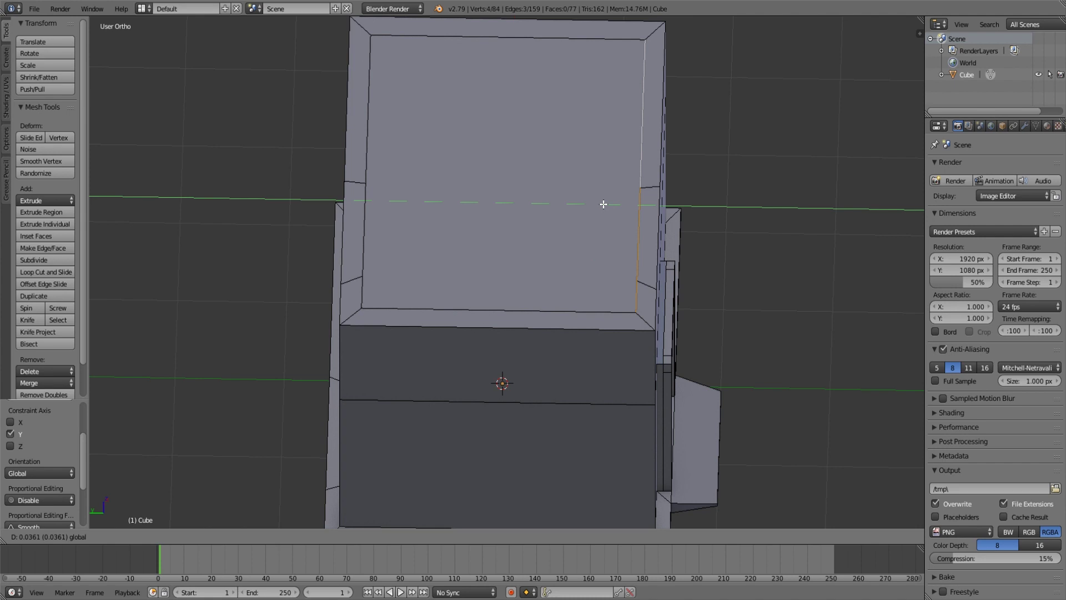
click(603, 205)
scroll(607, 222, down, 5)
middle_drag(608, 221, 507, 303)
key(Tab)
key(Tab)
Select the eight rim faces running around the roof top.
click(371, 202)
shift+click(399, 191)
shift+click(489, 149)
shift+click(584, 147)
shift+click(590, 240)
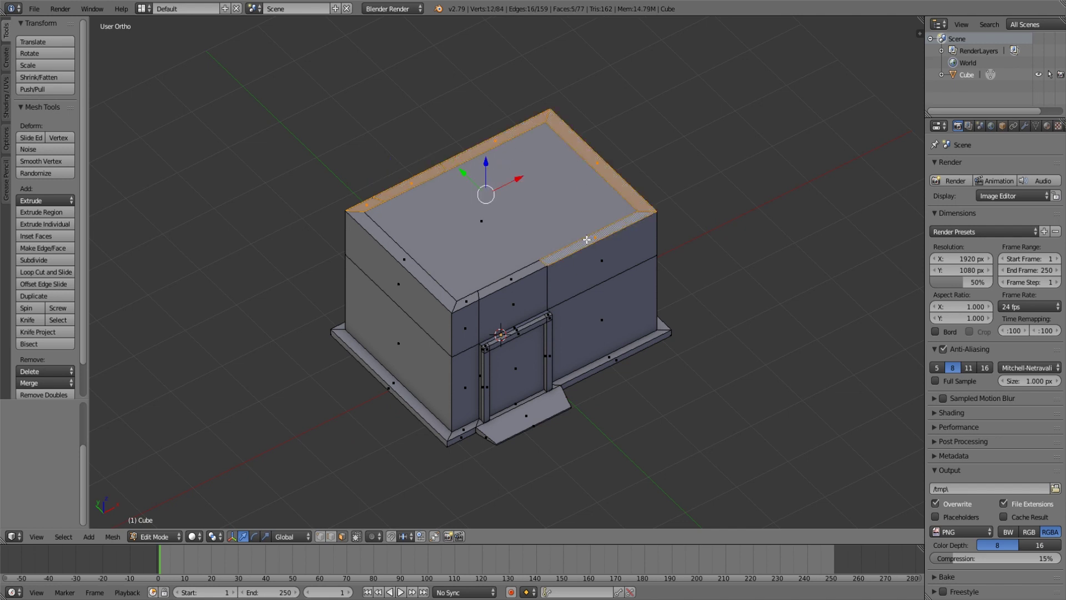
shift+click(522, 270)
shift+click(462, 296)
shift+click(428, 283)
middle_drag(429, 282, 538, 242)
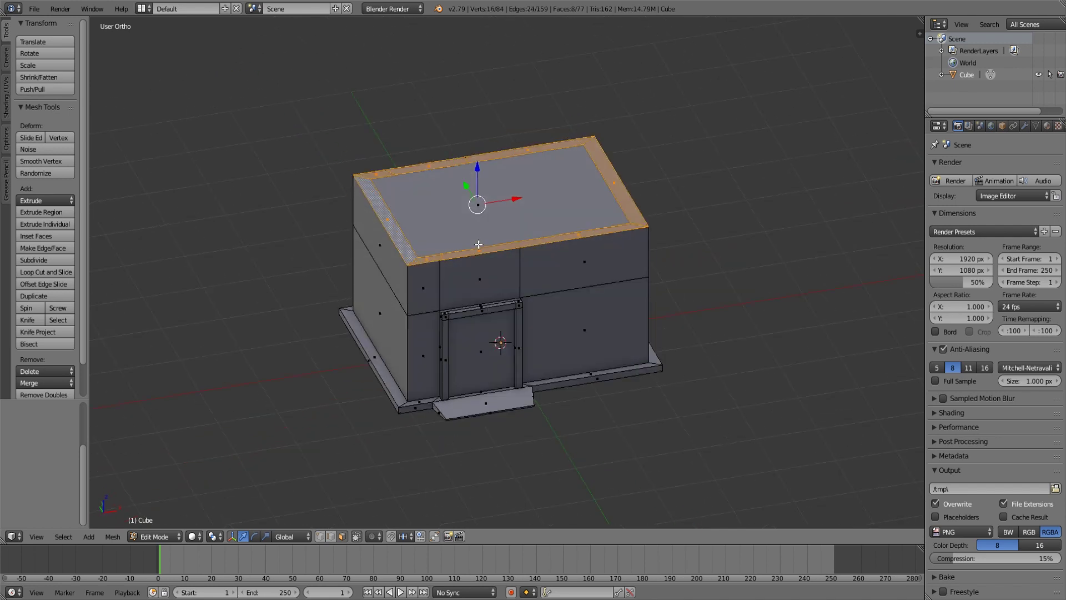
Extrude the rim upward about 0.12 units into a parapet and return to object mode.
key(e)
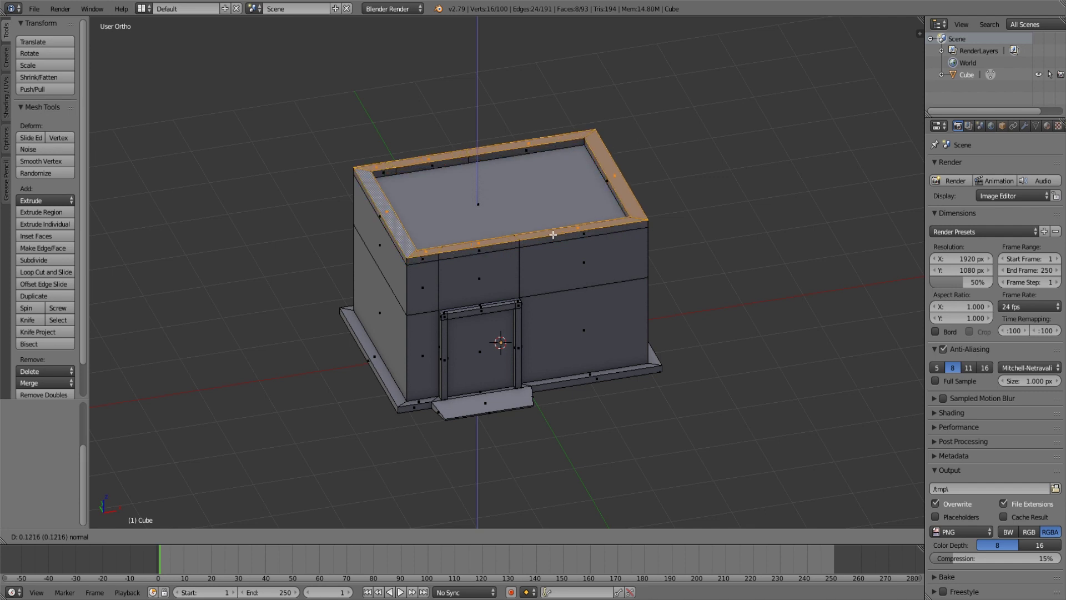
click(553, 235)
key(Tab)
mouse_move(553, 234)
middle_down()
mouse_move(544, 251)
mouse_move(568, 231)
mouse_move(562, 248)
mouse_move(612, 254)
mouse_move(693, 240)
mouse_move(552, 241)
mouse_move(572, 278)
mouse_move(594, 282)
mouse_move(577, 265)
mouse_move(550, 261)
middle_up()
scroll(558, 244, up, 3)
scroll(559, 244, down, 2)
scroll(562, 271, down, 2)
click(7, 55)
Add a cylinder, move it forward along Y, shrink it, and rotate it 90° about Y.
scroll(592, 263, down, 1)
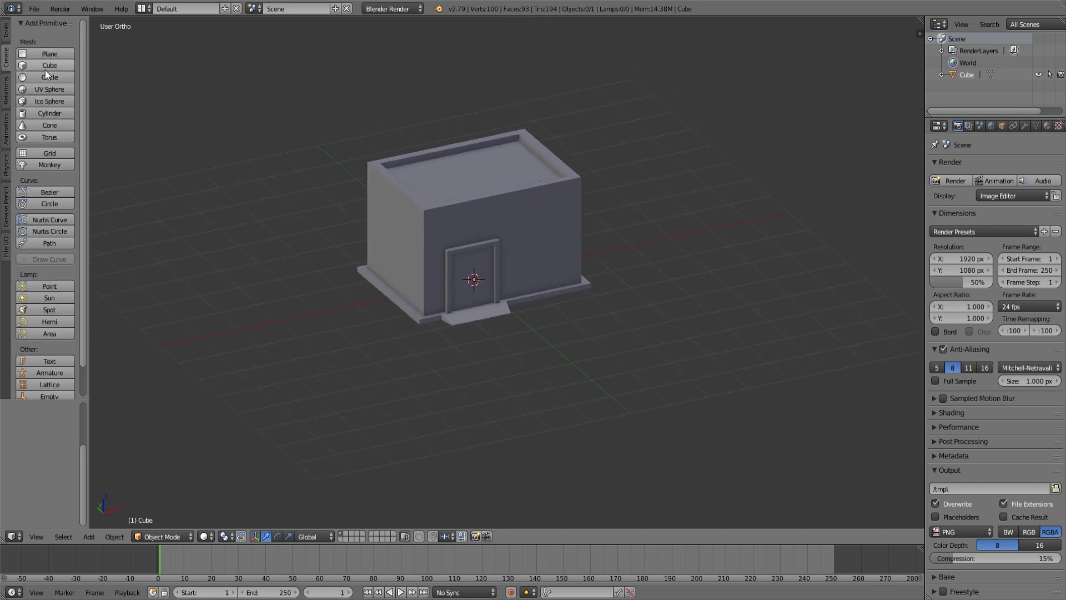
click(44, 114)
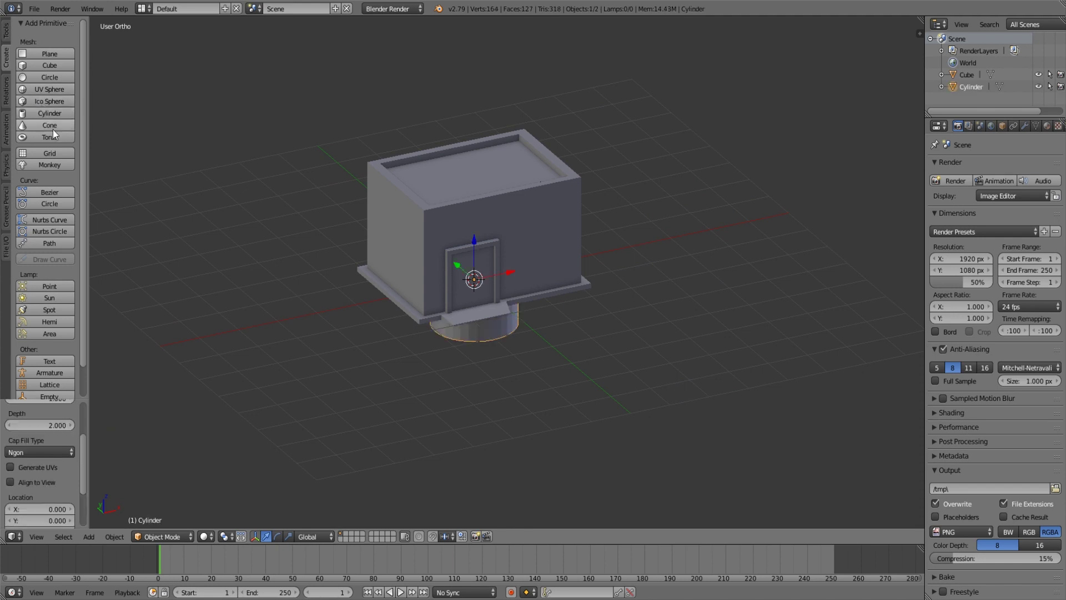
key(g)
key(y)
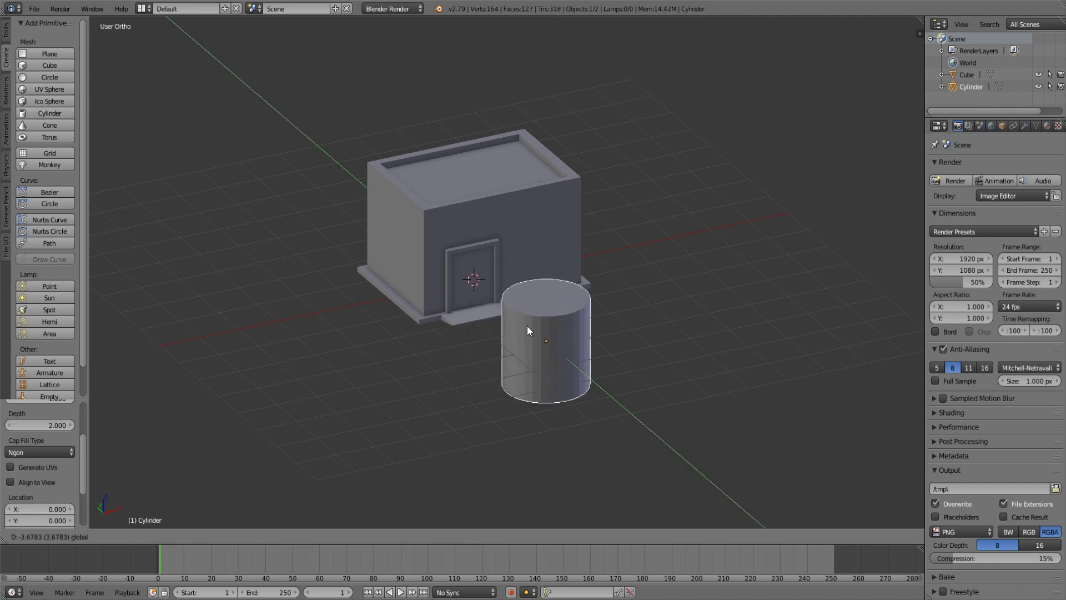
click(632, 331)
key(s)
click(636, 329)
key(r)
key(x)
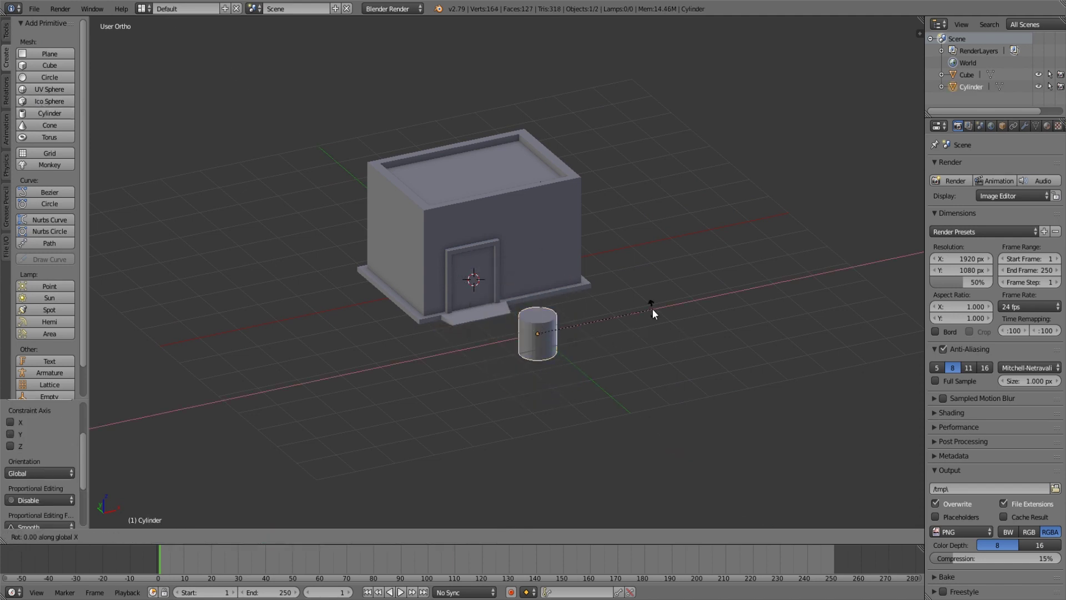
text(y)
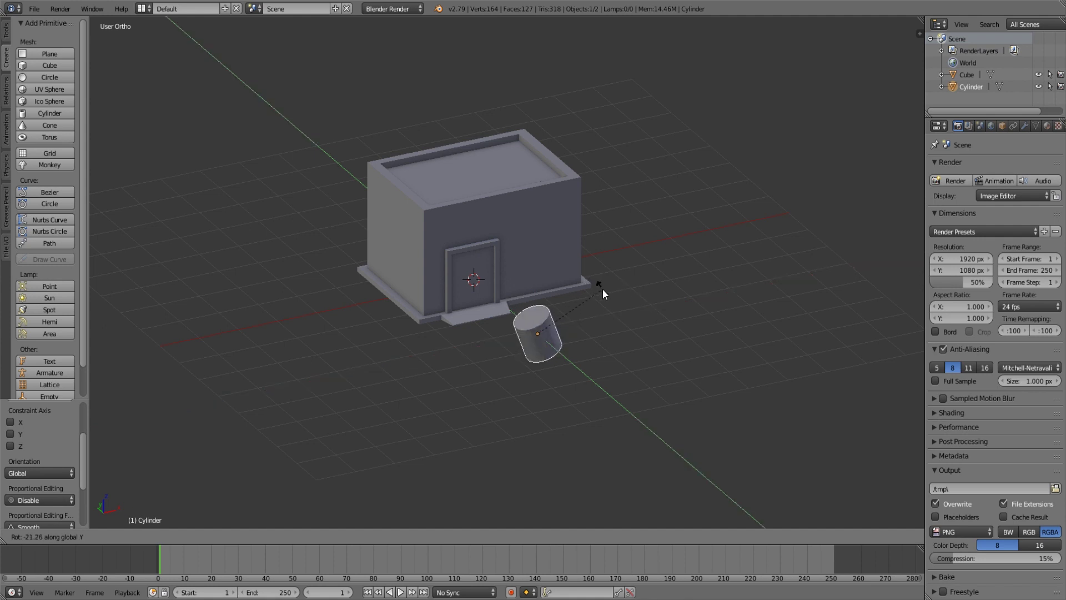
text(90)
key(Return)
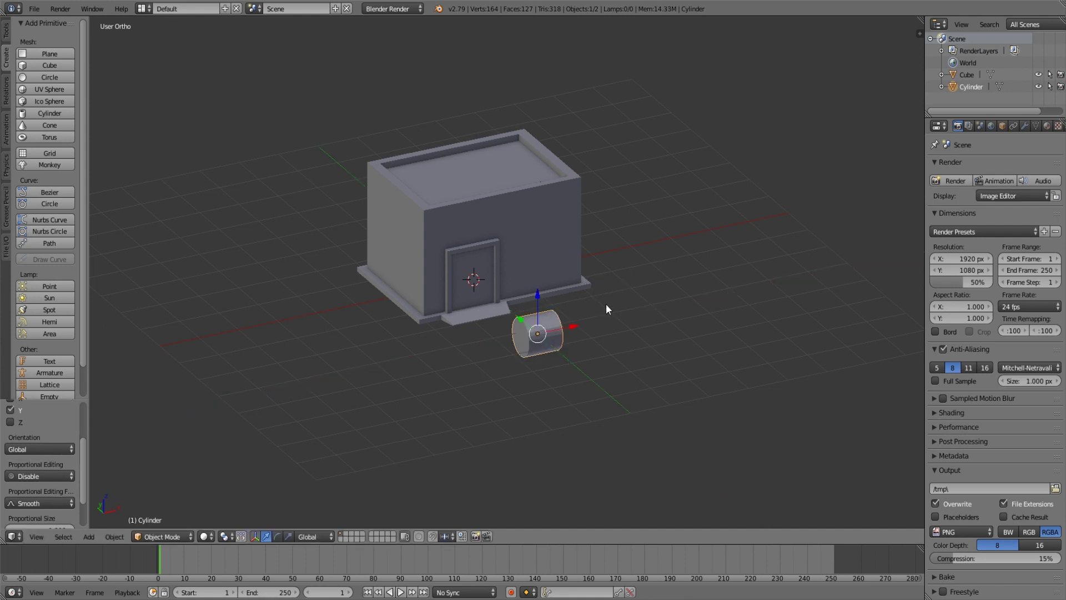
Stretch the cylinder along X to match the shop's width in front view.
scroll(606, 305, up, 3)
key(s)
key(Escape)
key(s)
key(x)
click(769, 339)
mouse_move(765, 339)
middle_down()
mouse_move(650, 342)
mouse_move(606, 331)
middle_up()
key(s)
key(x)
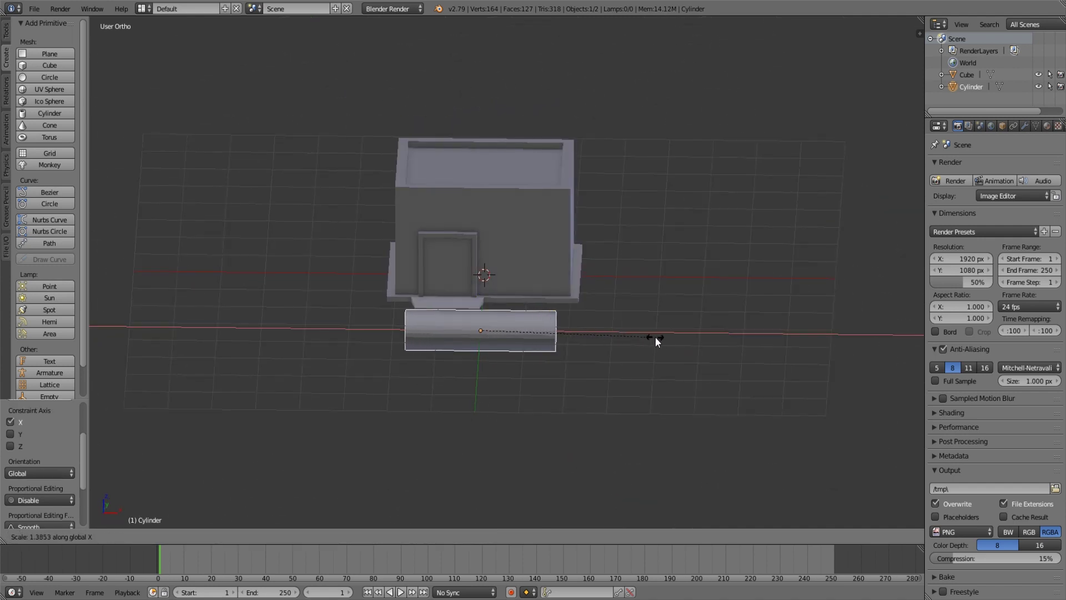
click(681, 339)
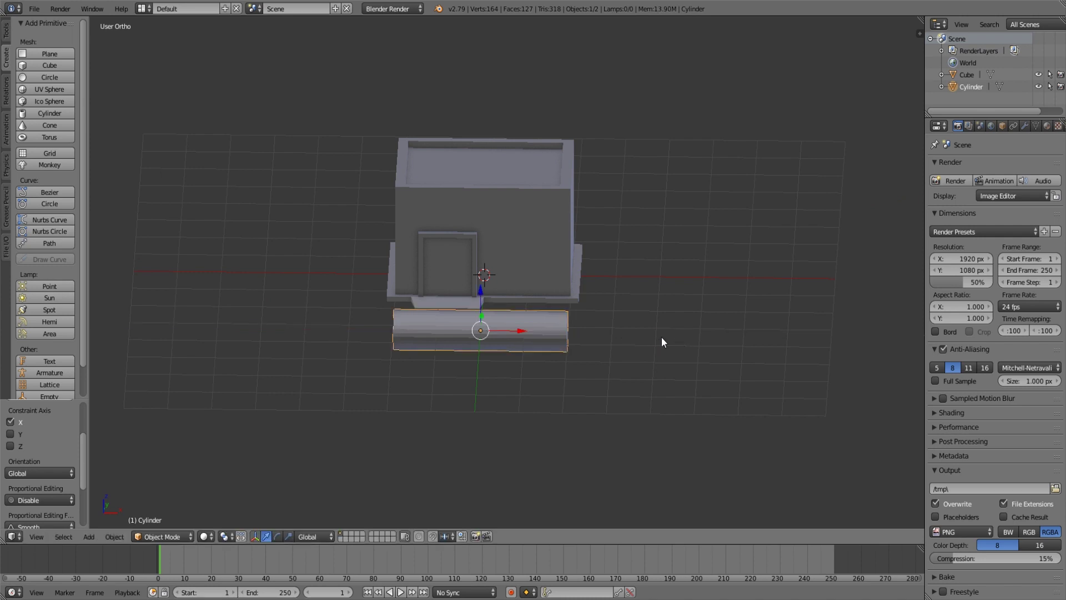
key(KP_1)
key(s)
key(x)
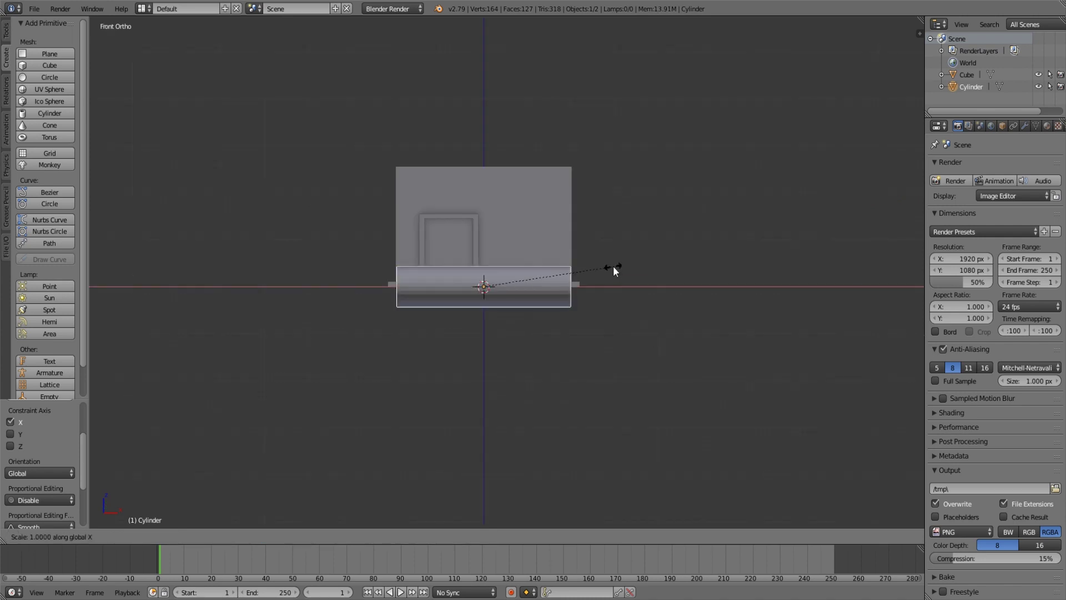
click(614, 265)
Switch to wireframe display and enter edit mode on the cylinder.
mouse_move(547, 275)
middle_down()
mouse_move(558, 301)
mouse_move(619, 324)
mouse_move(571, 316)
middle_up()
key(z)
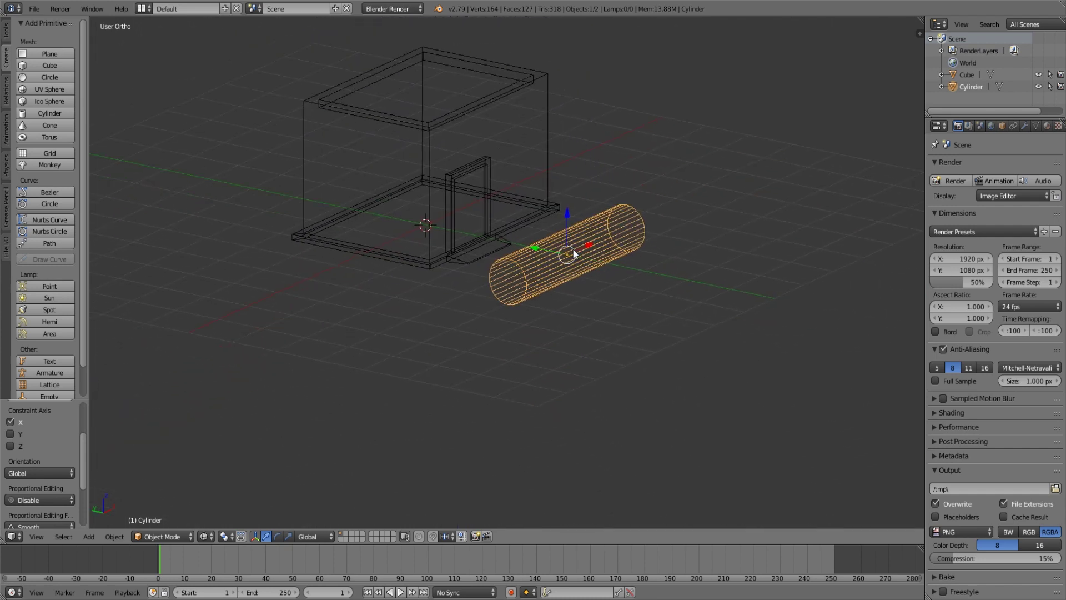
key(a)
mouse_move(573, 248)
middle_down()
mouse_move(625, 262)
mouse_move(609, 257)
mouse_move(622, 278)
middle_up()
key(Tab)
Deselect all, view the cylinder end-on from the side, and delete its left-half faces.
key(a)
scroll(609, 258, up, 3)
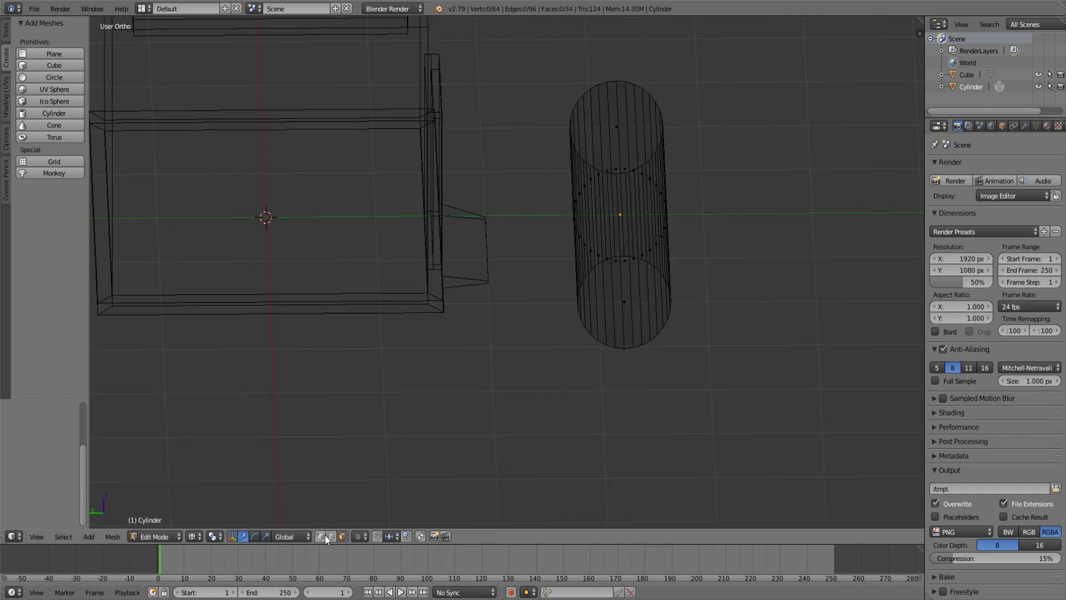
shift+middle_drag(603, 360, 558, 353)
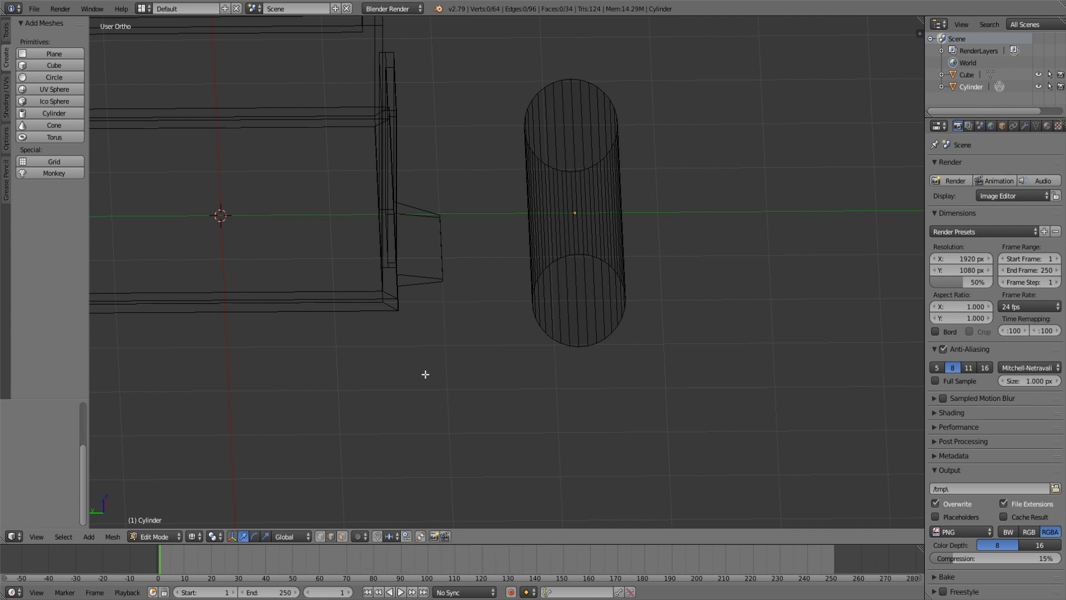
middle_drag(424, 373, 425, 375)
key(KP_3)
key(KP_1)
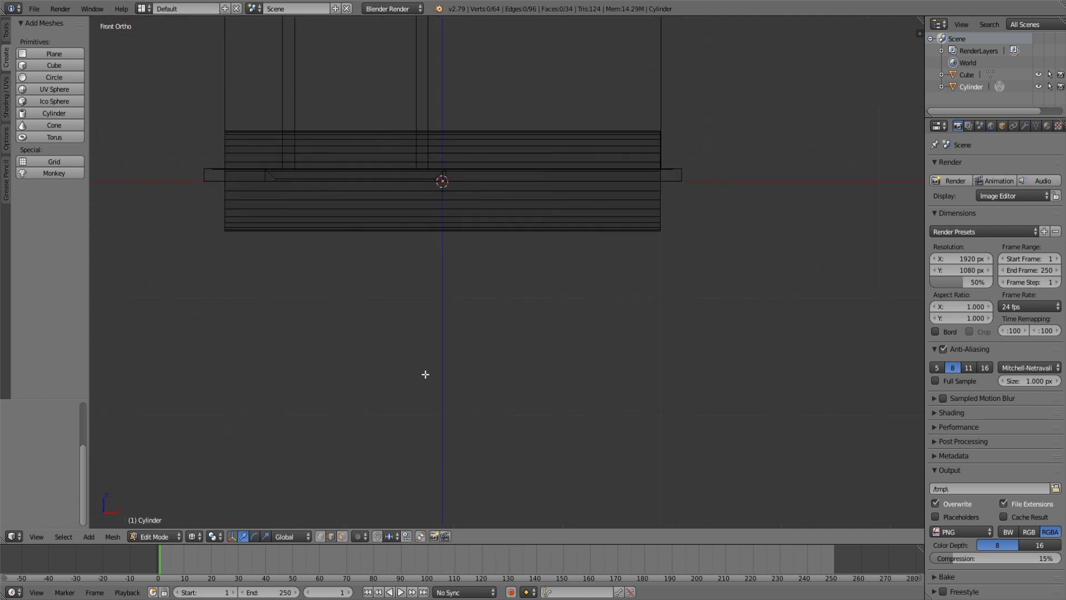
key(ctrl+KP_3)
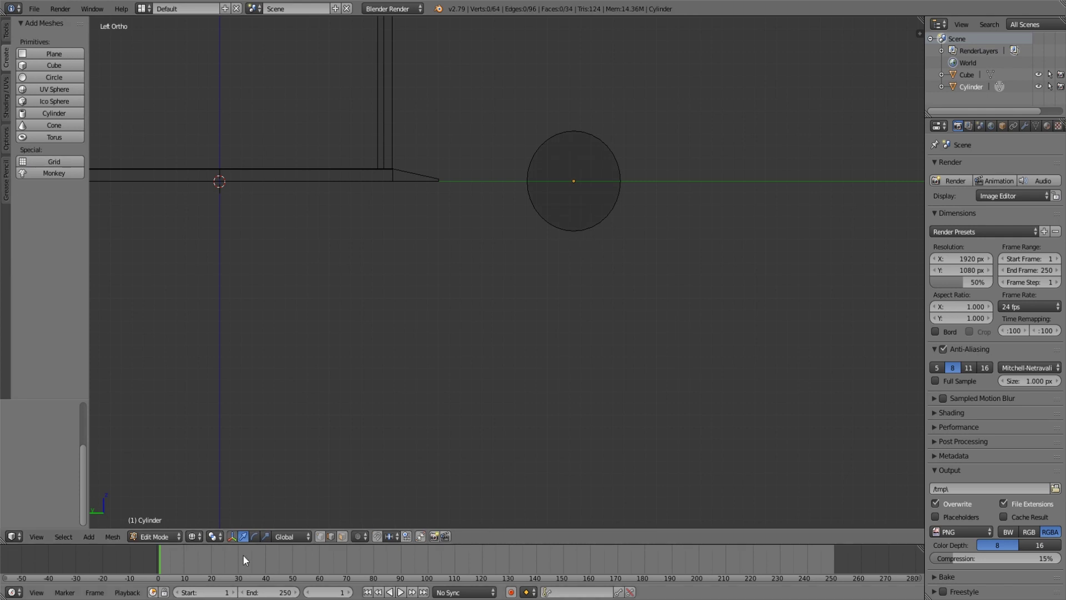
shift+middle_drag(502, 253, 466, 330)
key(b)
drag(485, 204, 523, 333)
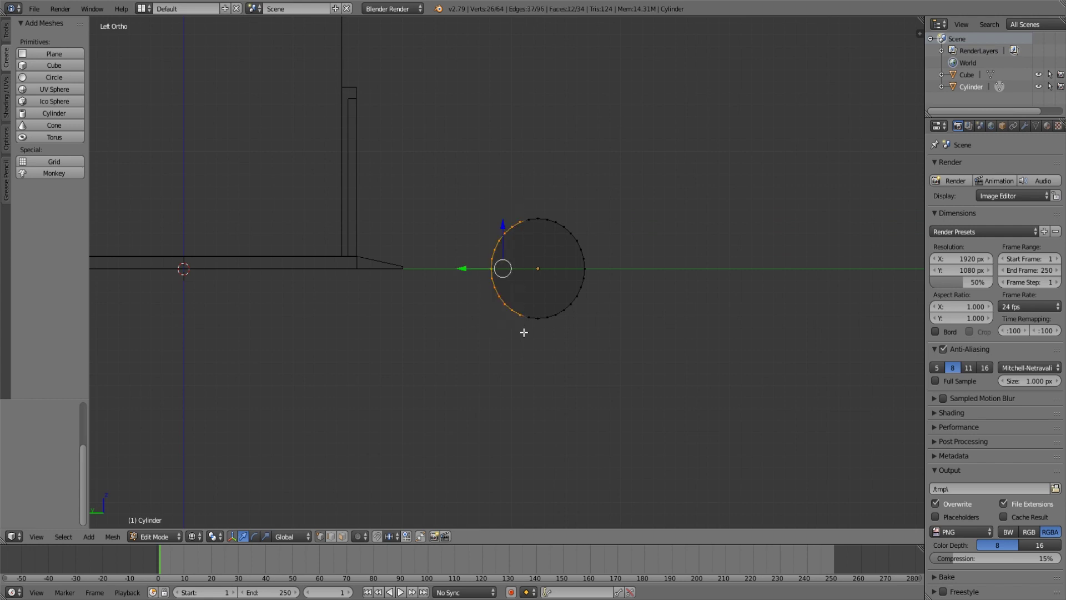
key(x)
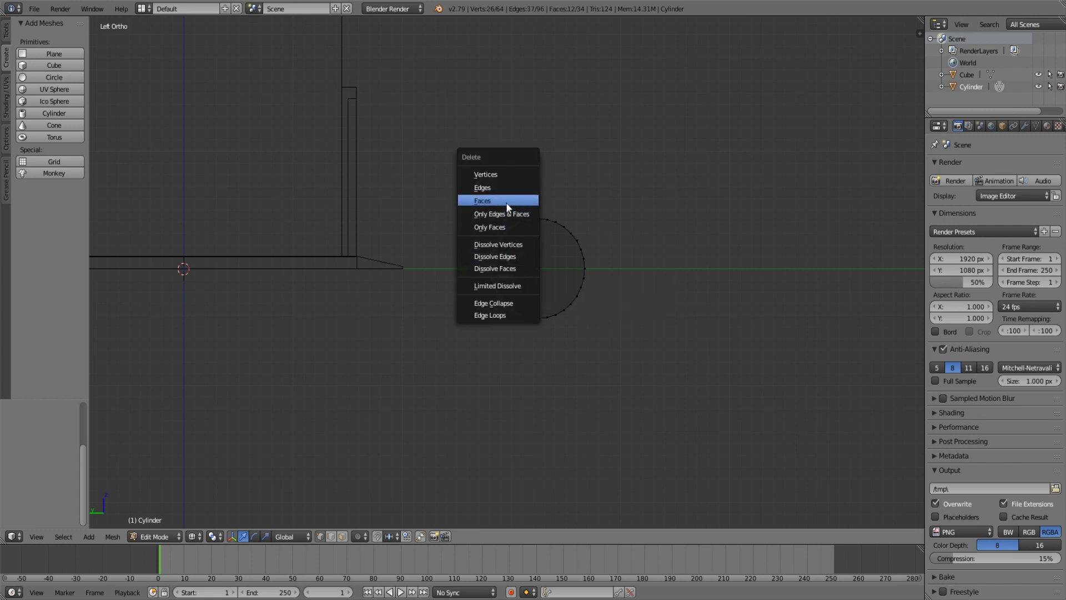
click(495, 198)
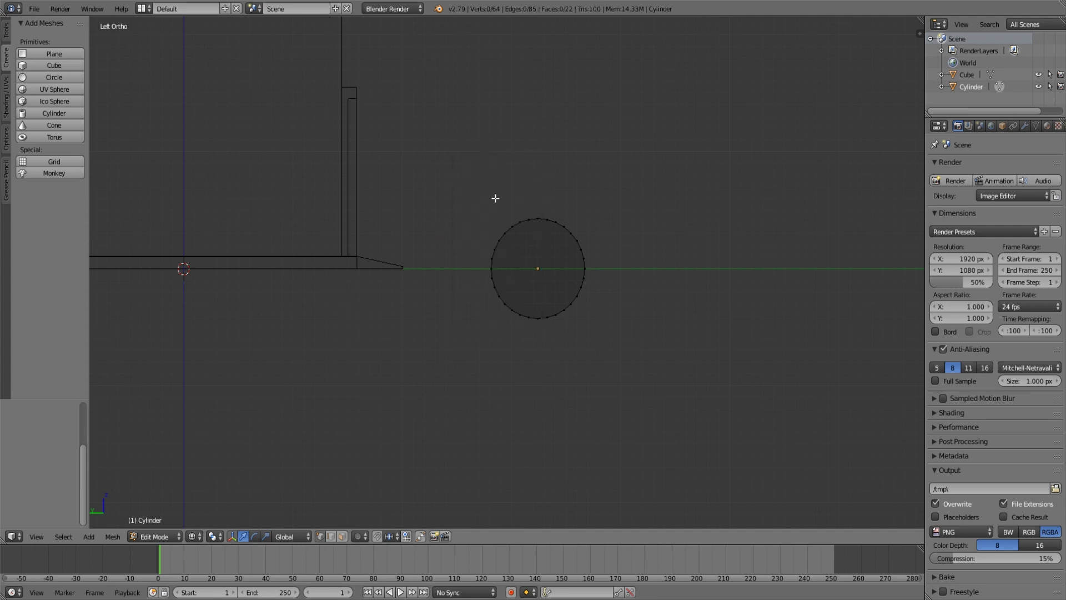
Delete the cylinder's left-side vertices and the bottom part of the remaining arc.
key(b)
drag(483, 201, 521, 356)
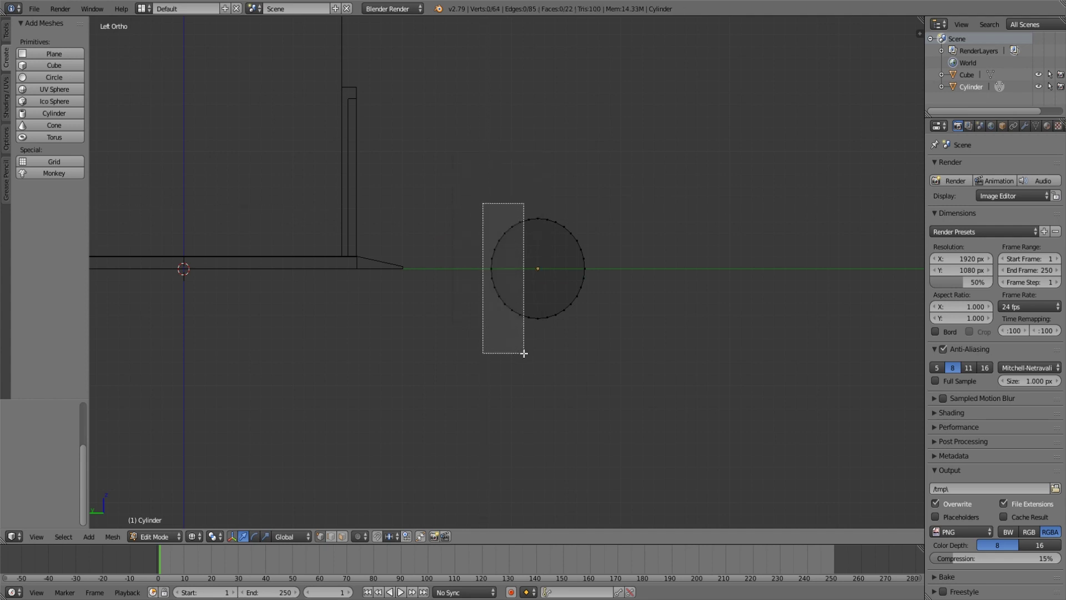
key(x)
click(495, 234)
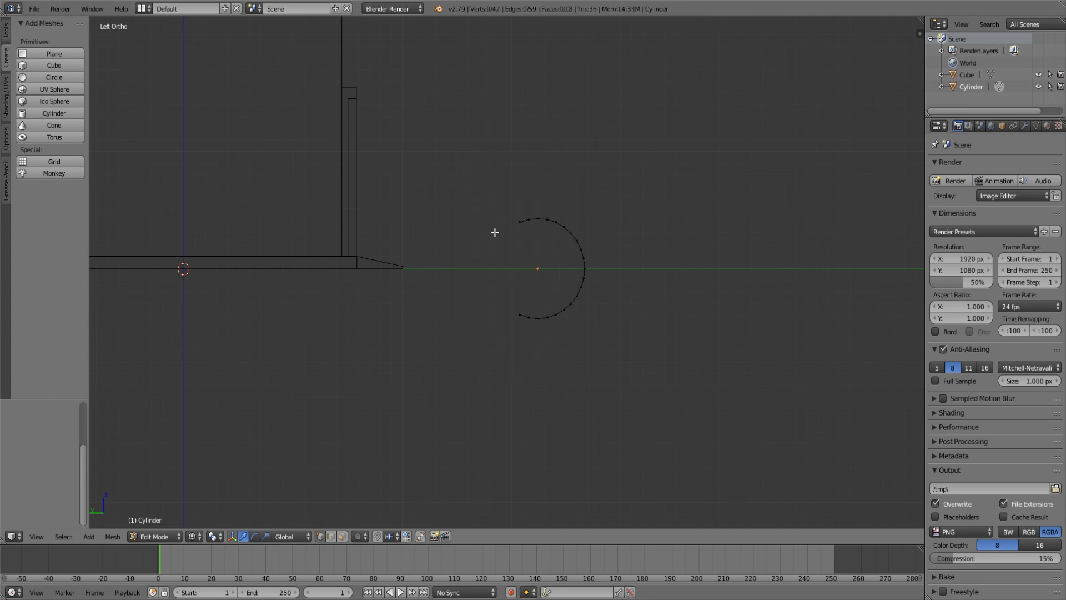
key(b)
mouse_move(510, 304)
mouse_down()
mouse_move(542, 341)
mouse_move(590, 340)
mouse_up()
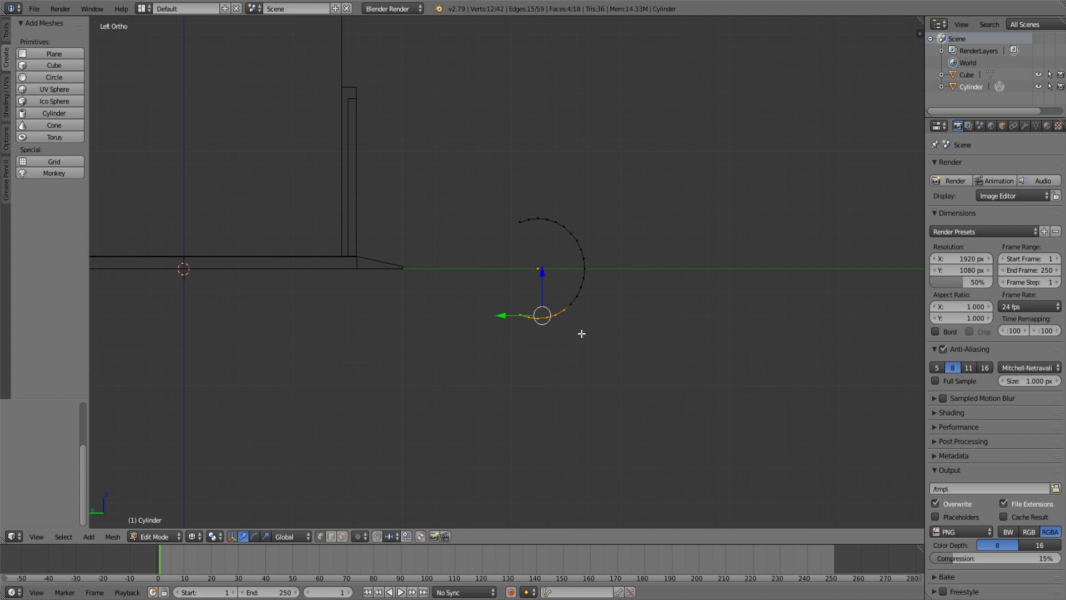
key(x)
click(557, 331)
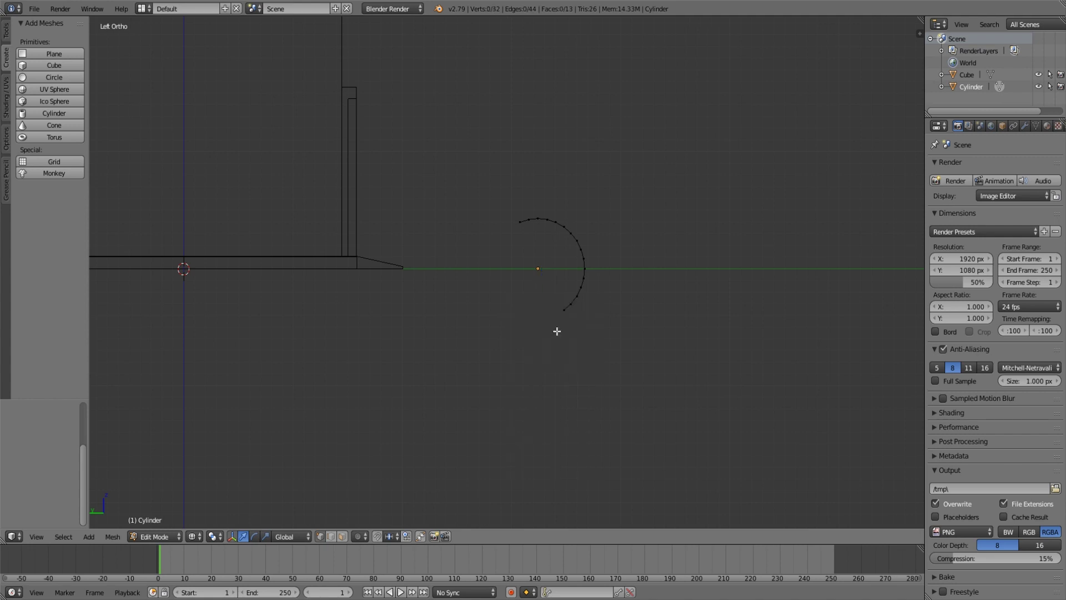
Trim six more arc vertices and the strip's stray end vertices.
key(b)
drag(555, 286, 588, 327)
key(x)
click(561, 292)
mouse_move(609, 301)
middle_down()
mouse_move(552, 312)
mouse_move(576, 320)
mouse_move(384, 324)
middle_up()
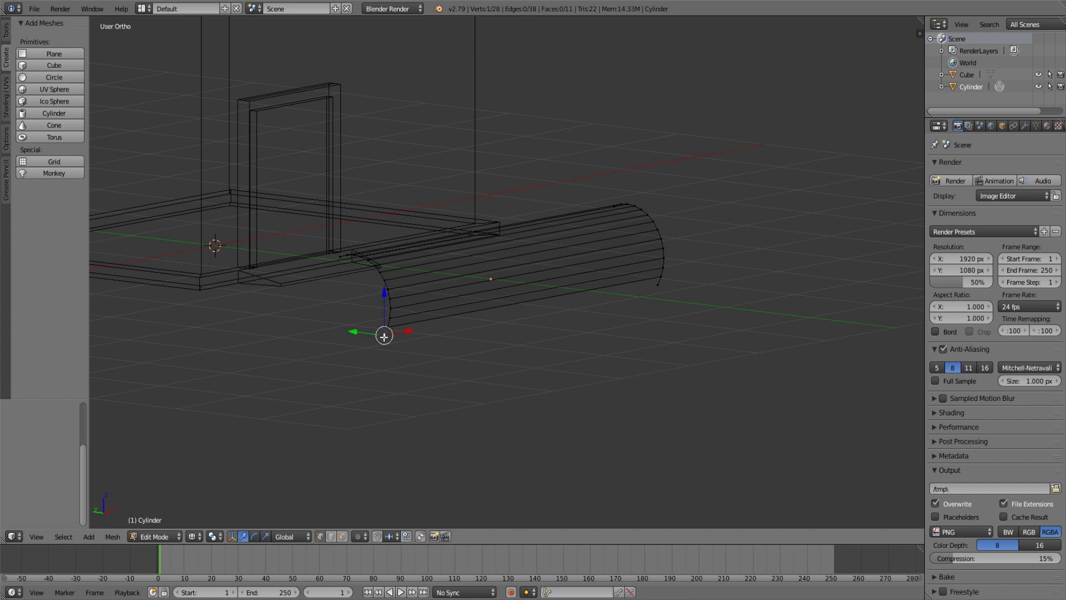
key(x)
click(654, 285)
mouse_move(714, 336)
middle_down()
mouse_move(692, 335)
mouse_move(674, 292)
middle_up()
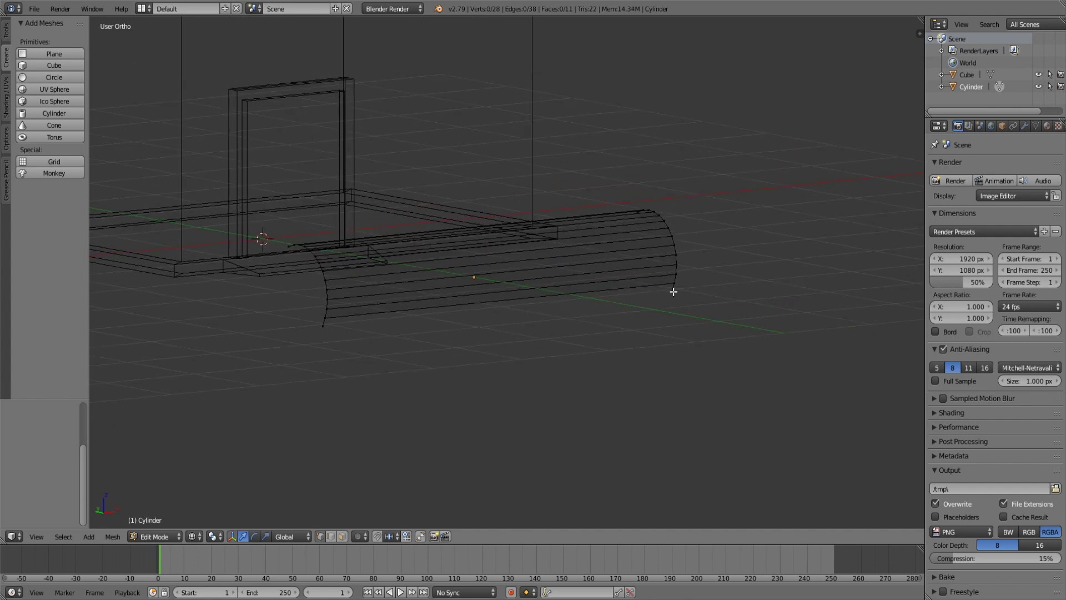
shift+right_click(327, 329)
key(x)
click(298, 314)
In the side view, delete the two overlapping end vertices of the arc.
mouse_move(557, 341)
middle_down()
mouse_move(443, 355)
mouse_move(394, 349)
mouse_move(564, 345)
middle_up()
key(KP_3)
scroll(500, 317, up, 3)
scroll(389, 306, up, 2)
drag(337, 291, 371, 314)
key(x)
click(352, 311)
Delete the two bottom vertices of the arc from the side view.
middle_drag(350, 309, 567, 337)
scroll(568, 337, down, 5)
mouse_move(502, 319)
middle_down()
mouse_move(564, 317)
mouse_move(575, 303)
middle_up()
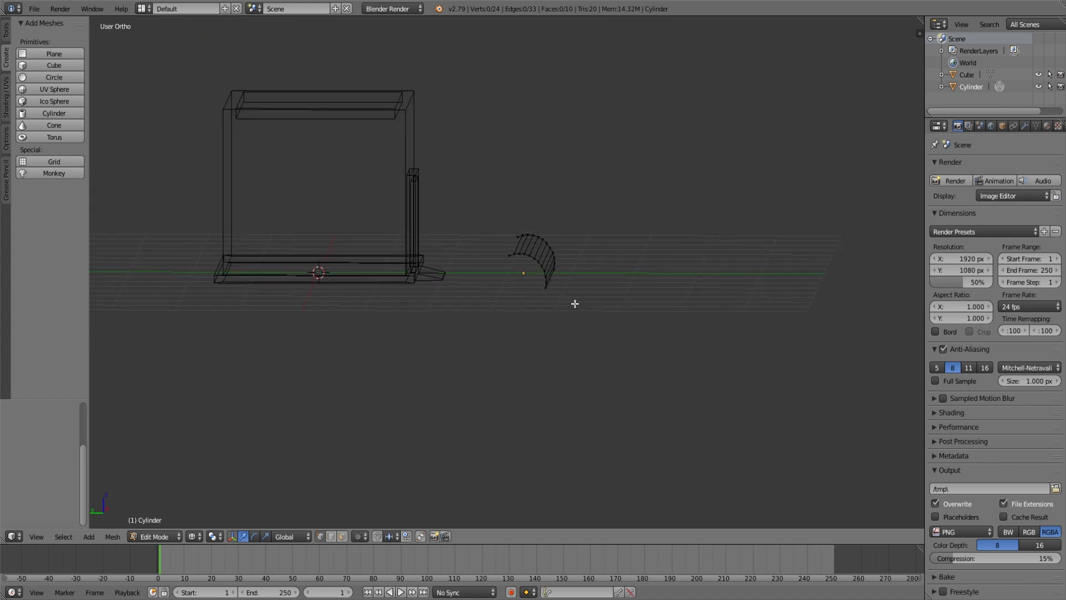
scroll(575, 304, up, 5)
key(KP_3)
key(b)
drag(336, 259, 356, 294)
key(x)
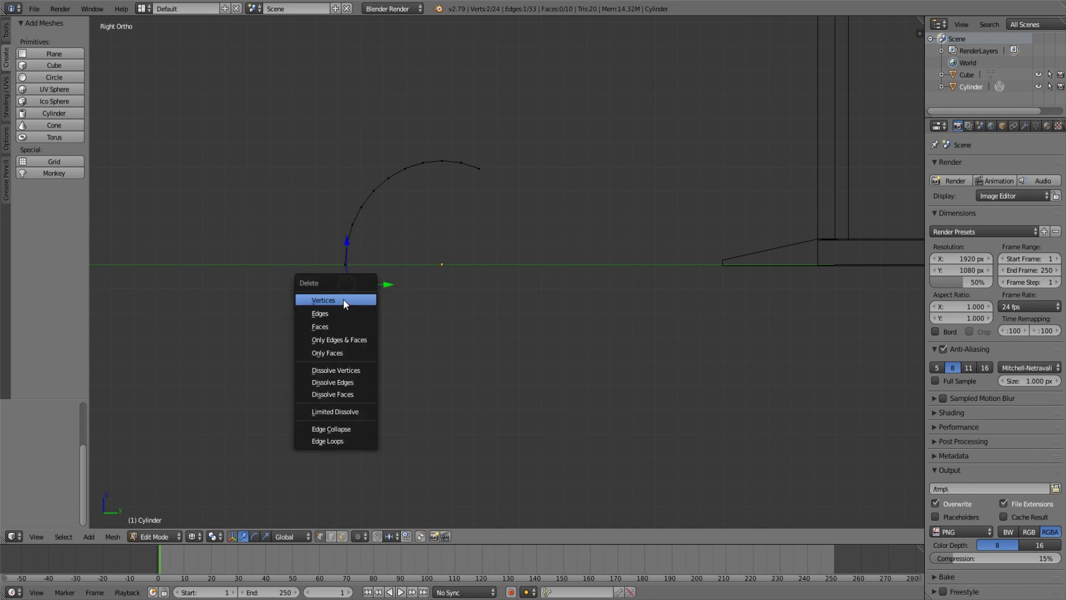
click(345, 304)
Remove the last stray vertex pairs, switch to solid shading, and return to Object Mode.
mouse_move(389, 279)
middle_down()
mouse_move(493, 303)
mouse_move(700, 281)
mouse_move(638, 267)
mouse_move(619, 300)
mouse_move(530, 278)
middle_up()
key(x)
click(518, 214)
mouse_move(518, 213)
middle_down()
mouse_move(585, 233)
mouse_move(555, 248)
mouse_move(497, 225)
middle_up()
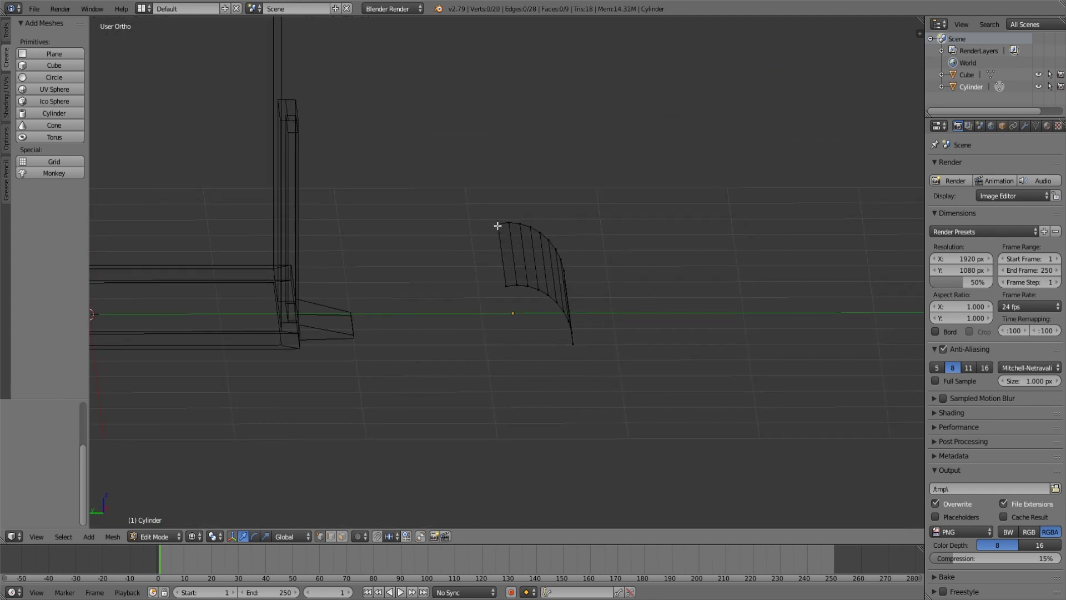
shift+right_click(506, 286)
key(x)
click(505, 285)
mouse_move(506, 285)
middle_down()
mouse_move(515, 277)
mouse_move(511, 300)
middle_up()
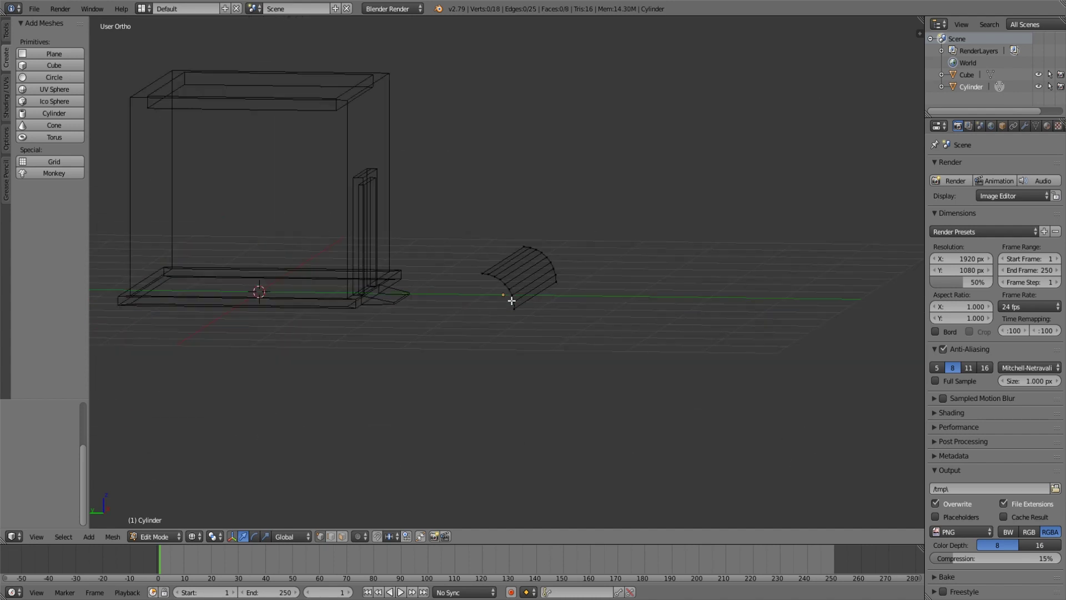
key(z)
key(Tab)
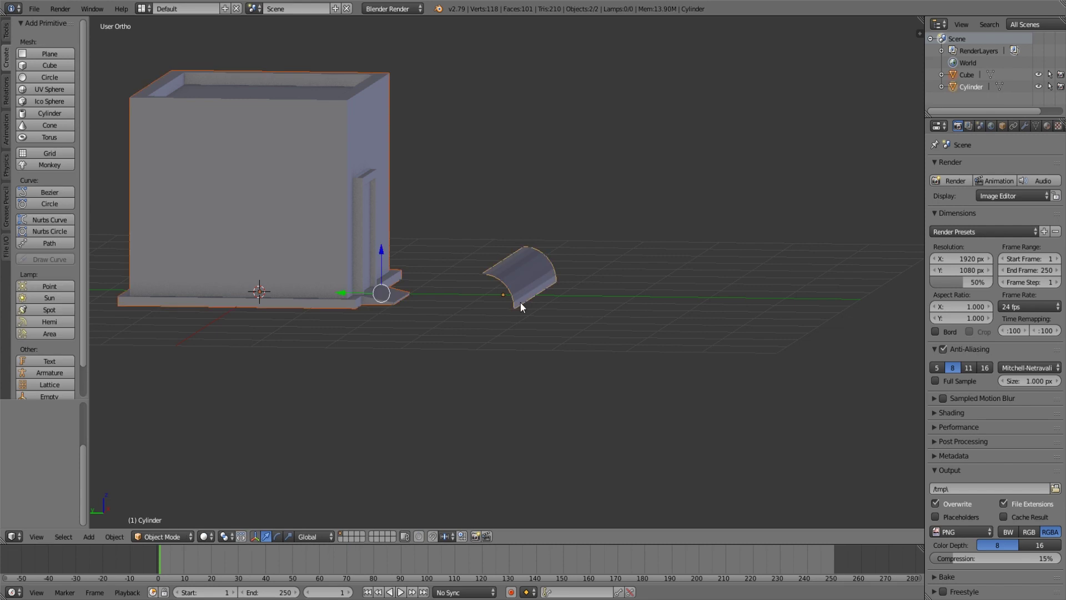
Select the curved piece and, in face mode, select all of its face strips.
middle_drag(576, 292, 405, 311)
right_click(465, 281)
mouse_move(464, 281)
middle_down()
mouse_move(605, 268)
mouse_move(634, 289)
mouse_move(550, 321)
mouse_move(558, 338)
mouse_move(476, 406)
middle_up()
key(Tab)
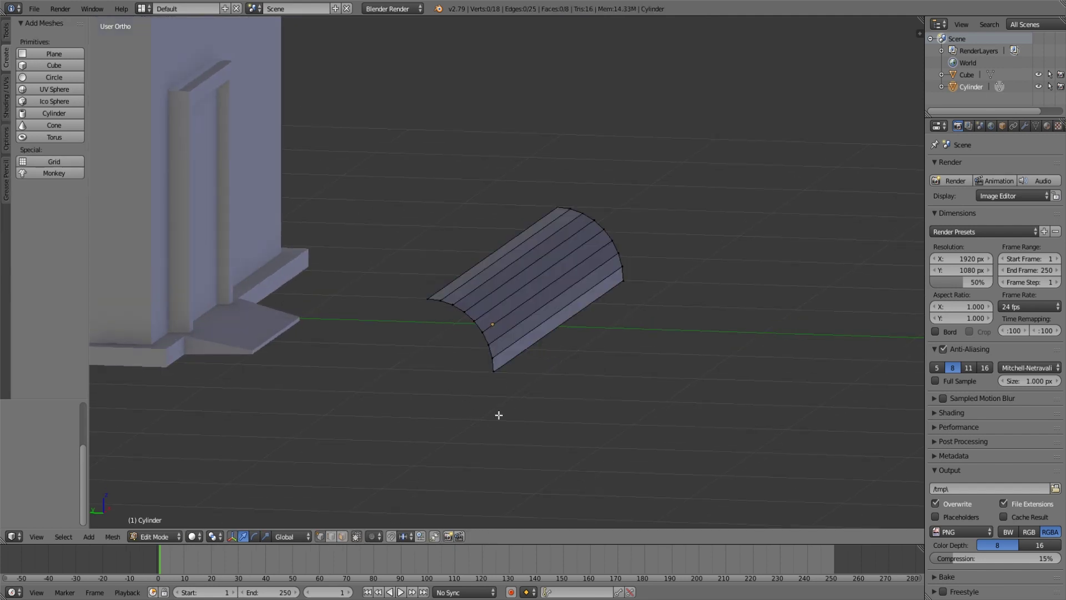
click(343, 537)
middle_drag(505, 443, 492, 268)
right_click(492, 269)
shift+right_click(505, 293)
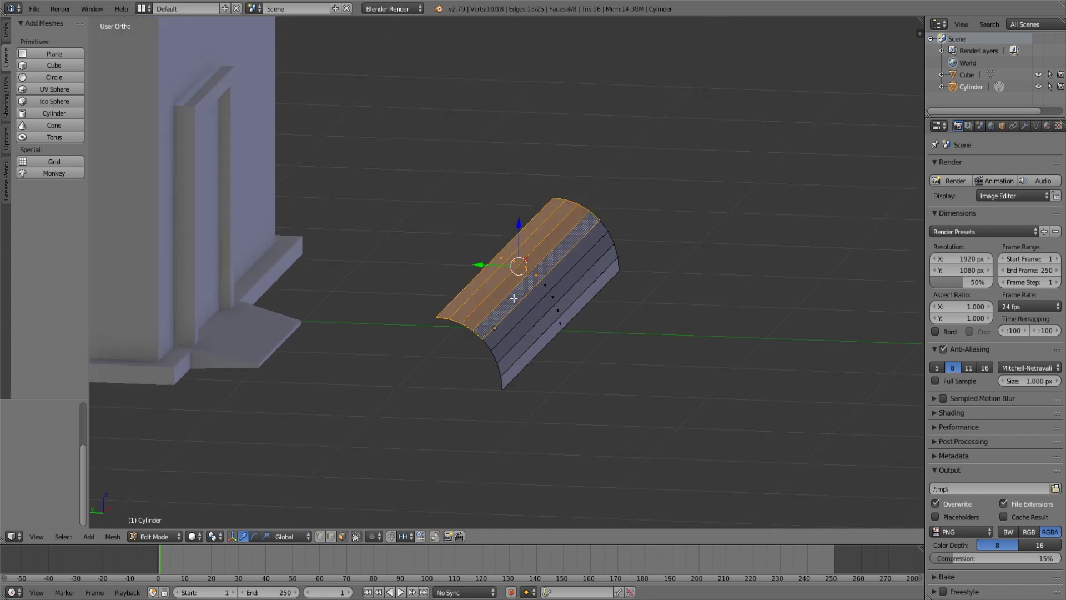
shift+right_click(525, 310)
shift+right_click(544, 327)
Extrude the arc faces to give the strip thickness, and lengthen the piece along Y.
mouse_move(567, 338)
middle_down()
mouse_move(588, 326)
mouse_move(581, 332)
middle_up()
key(e)
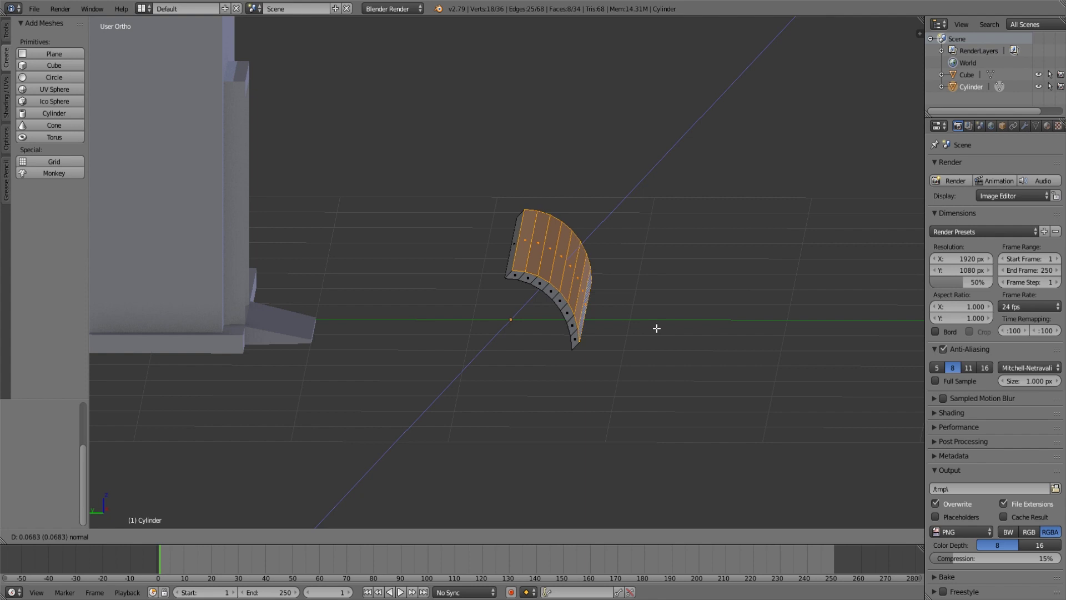
click(657, 328)
mouse_move(657, 327)
middle_down()
mouse_move(428, 329)
mouse_move(407, 290)
middle_up()
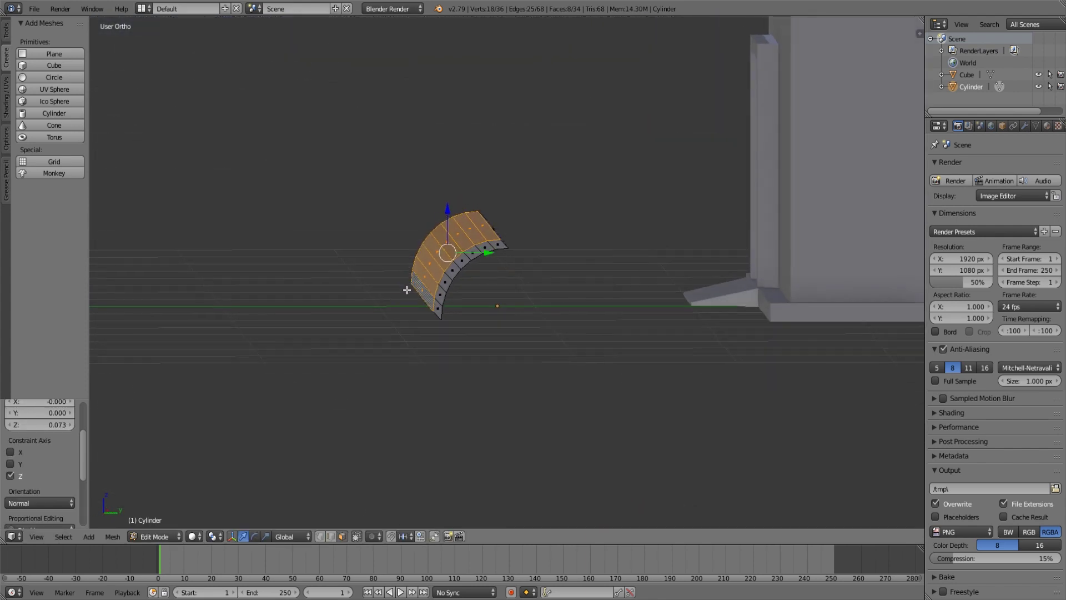
drag(490, 254, 439, 261)
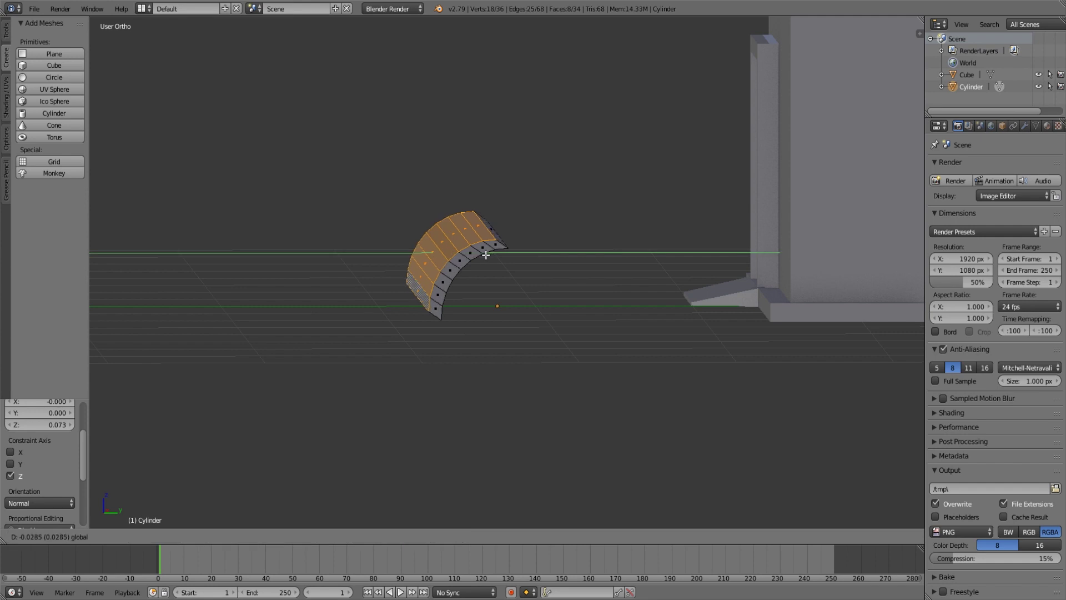
middle_drag(439, 262, 681, 298)
Nudge the piece along Z and Y beside the building, then return to Object Mode.
scroll(680, 299, down, 5)
middle_drag(610, 298, 639, 298)
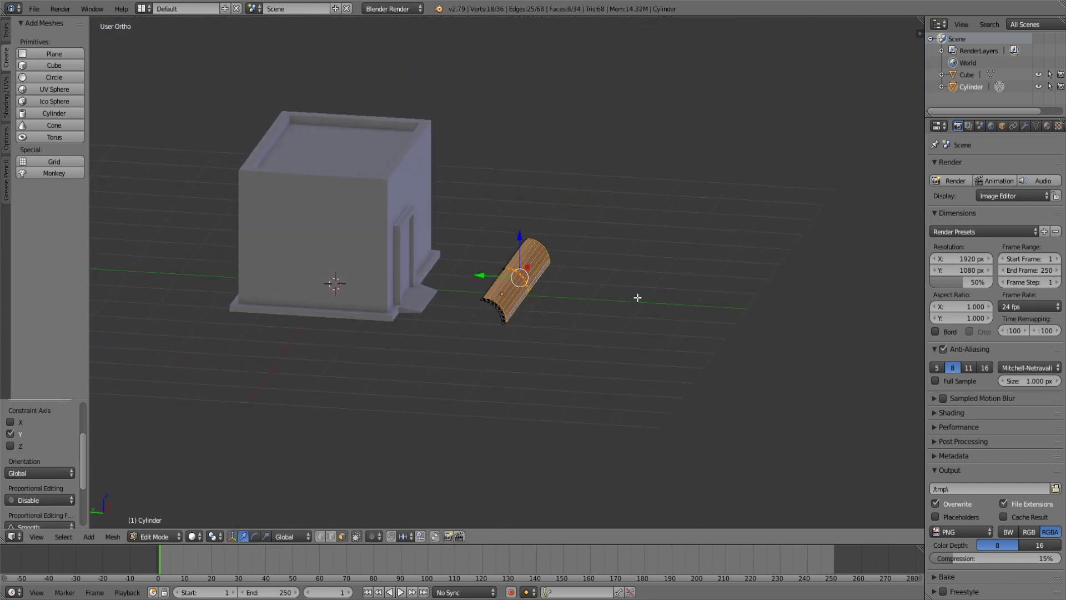
drag(522, 237, 516, 243)
drag(481, 278, 496, 273)
drag(528, 240, 526, 245)
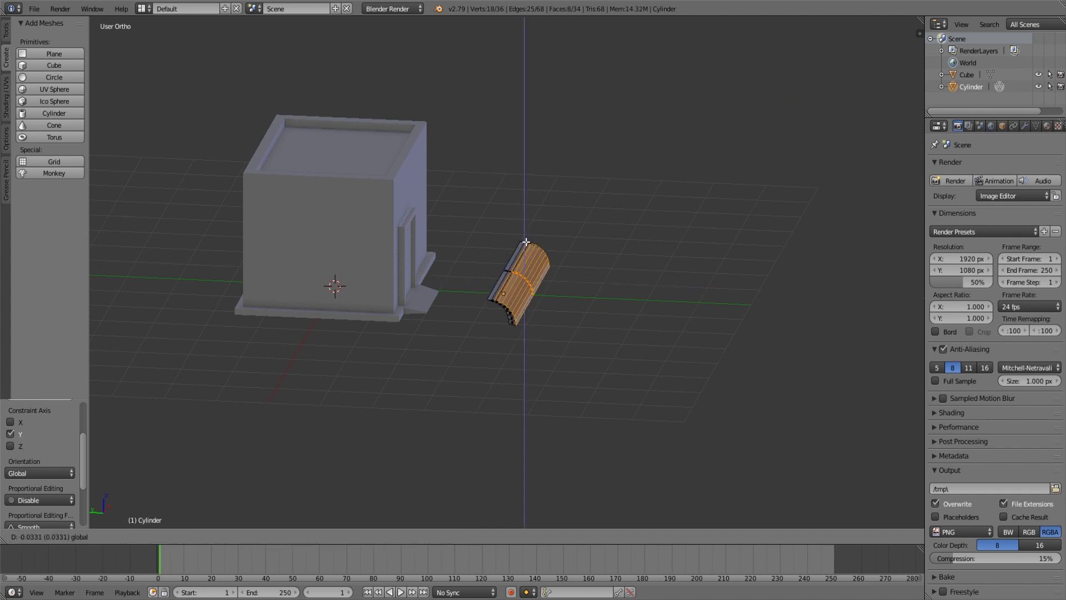
key(Tab)
scroll(611, 278, up, 4)
mouse_move(645, 288)
middle_down()
mouse_move(663, 281)
mouse_move(364, 301)
mouse_move(358, 286)
mouse_move(373, 290)
middle_up()
Extrude the piece's bottom face downward and add the bottom side strip to the selection.
key(Tab)
mouse_move(395, 424)
middle_down()
mouse_move(395, 395)
mouse_move(469, 371)
mouse_move(447, 307)
middle_up()
right_click(395, 395)
key(e)
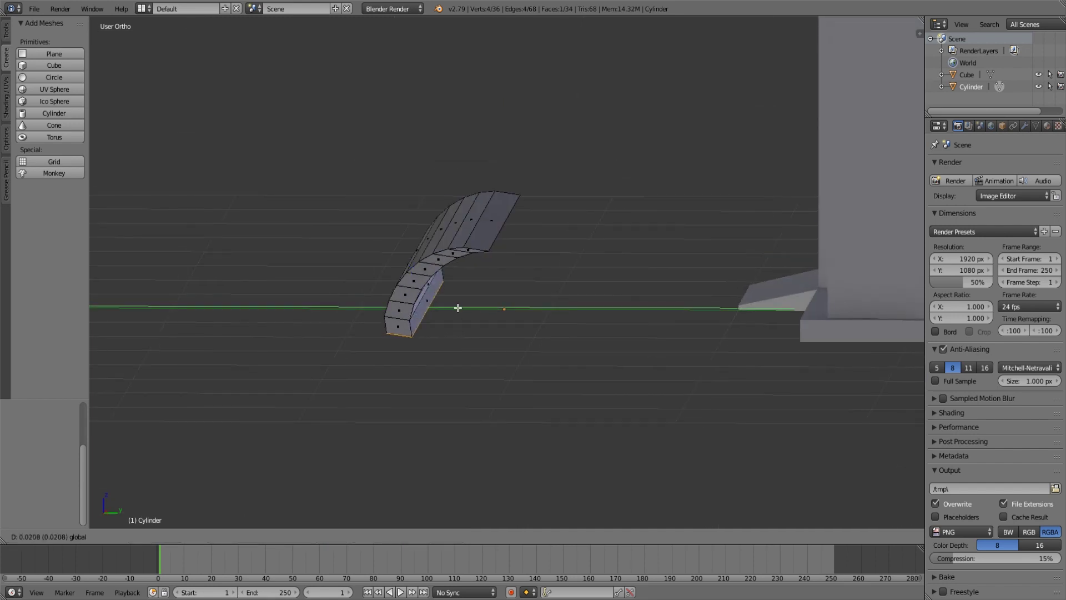
click(457, 308)
mouse_move(457, 307)
middle_down()
mouse_move(467, 316)
mouse_move(419, 328)
middle_up()
shift+right_click(418, 322)
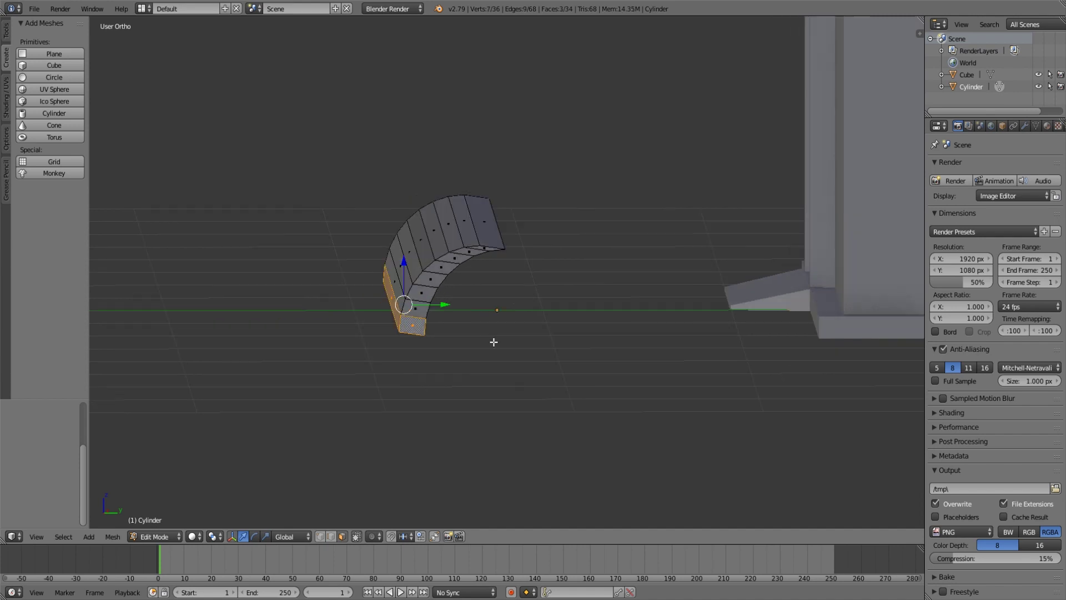
middle_drag(434, 327, 562, 317)
Finish moving the selected faces, return to Object Mode, and shift the awning sideways.
key(g)
click(563, 317)
key(Tab)
mouse_move(657, 326)
middle_down()
mouse_move(529, 325)
mouse_move(481, 153)
middle_up()
key(KP_1)
key(KP_3)
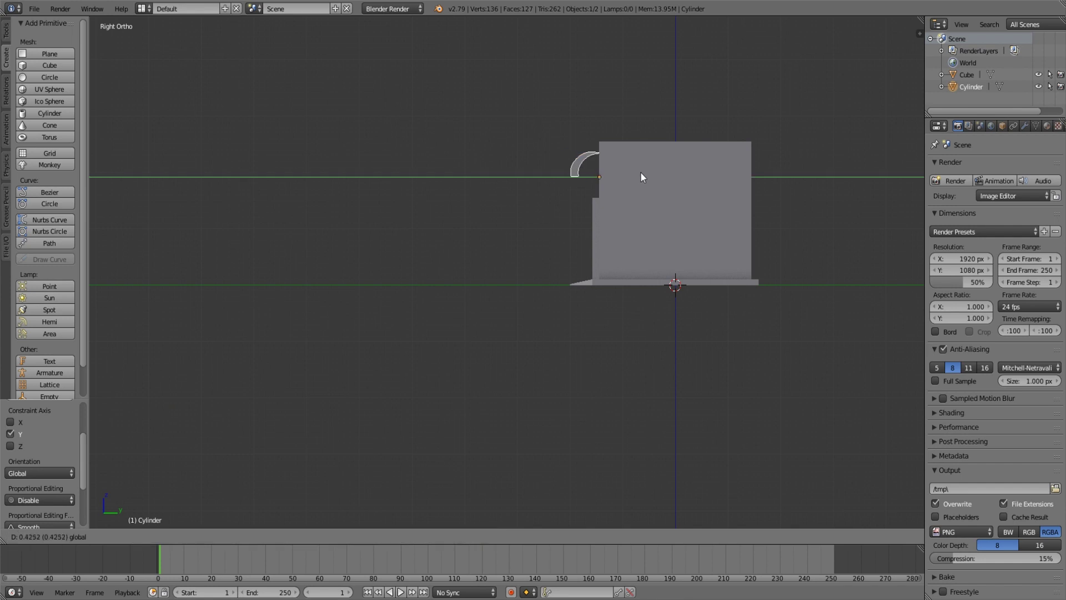
key(KP_1)
key(g)
key(x)
click(717, 225)
Move the awning toward the front wall and raise it along Z above the door.
key(KP_3)
key(g)
key(y)
click(644, 194)
scroll(644, 195, down, 2)
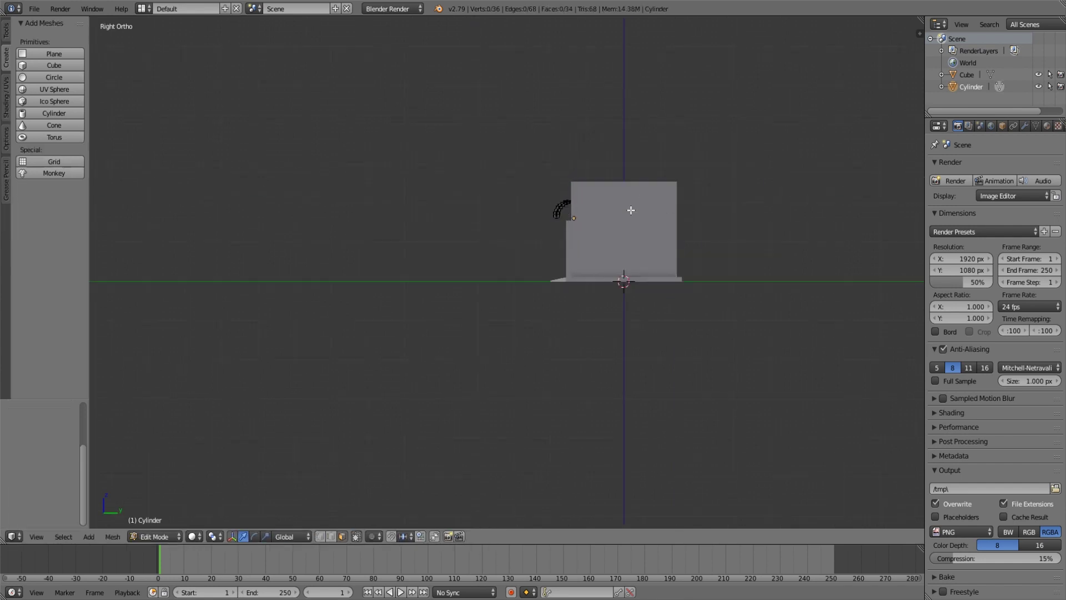
middle_drag(645, 194, 625, 308)
key(KP_3)
scroll(587, 265, up, 3)
key(g)
key(z)
click(562, 232)
mouse_move(562, 232)
middle_down()
mouse_move(548, 200)
mouse_move(722, 235)
middle_up()
scroll(638, 227, up, 4)
Select the awning, enter Edit Mode, and begin adding loop cuts across it.
key(Tab)
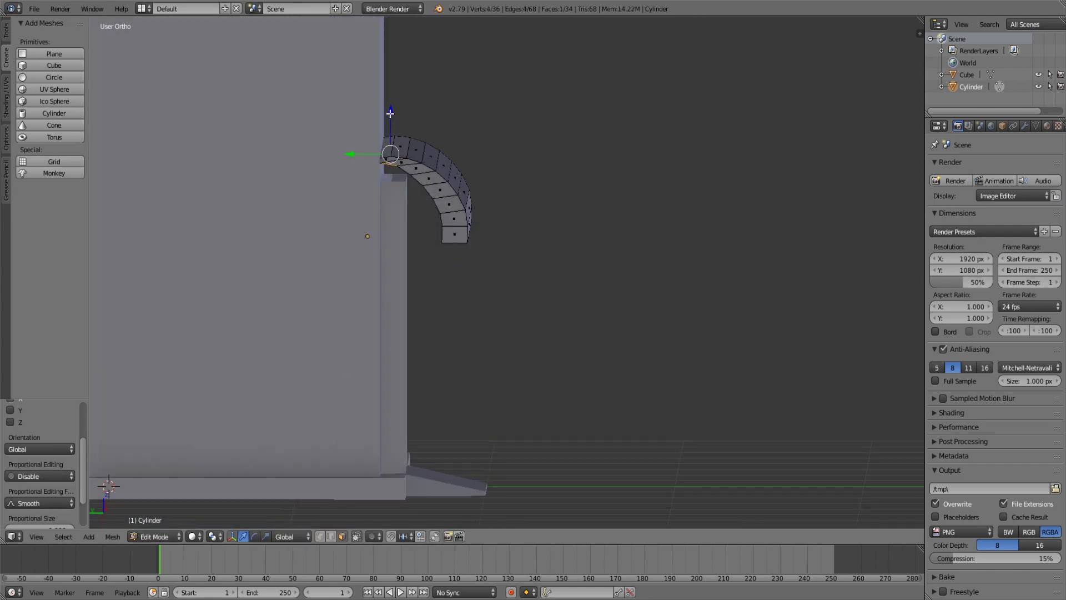
key(Tab)
scroll(444, 194, up, 3)
scroll(522, 249, down, 5)
mouse_move(563, 269)
middle_down()
mouse_move(431, 288)
mouse_move(536, 319)
middle_up()
scroll(537, 319, up, 5)
scroll(542, 326, down, 4)
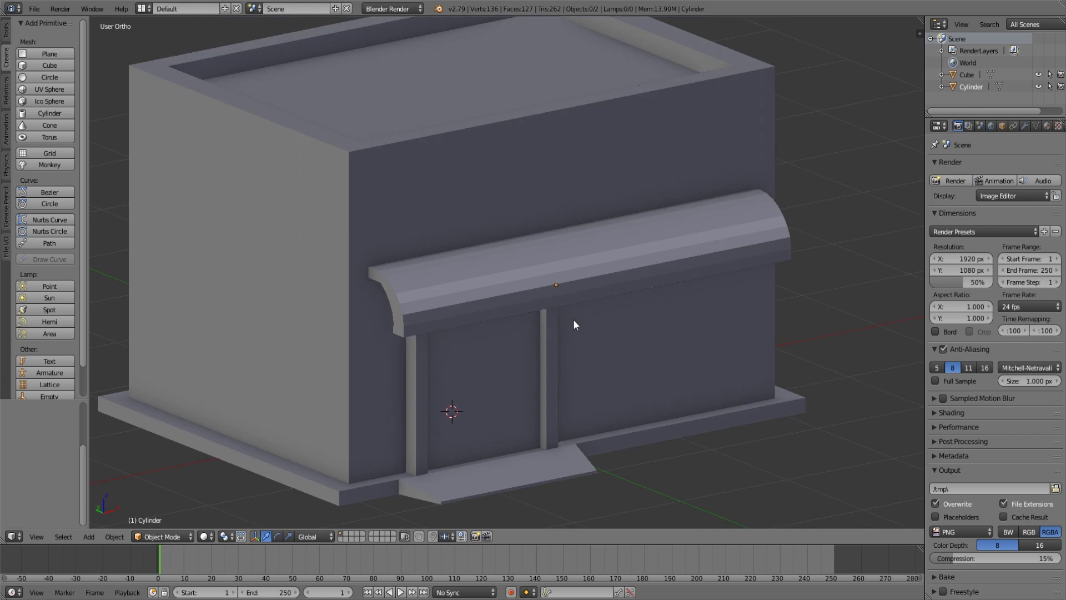
scroll(574, 322, up, 2)
scroll(578, 326, down, 3)
scroll(566, 312, up, 5)
scroll(553, 318, down, 4)
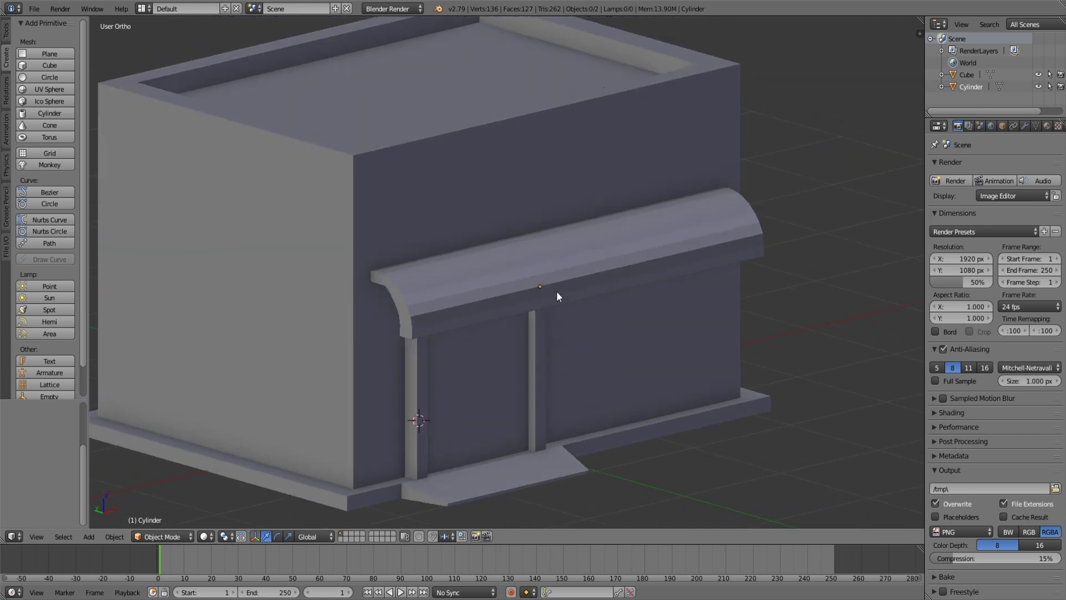
right_click(553, 288)
middle_drag(553, 288, 579, 281)
scroll(579, 281, up, 5)
key(Tab)
mouse_move(484, 293)
middle_down()
mouse_move(561, 297)
mouse_move(486, 293)
middle_up()
scroll(561, 296, down, 4)
scroll(562, 297, up, 6)
scroll(562, 298, down, 1)
scroll(542, 303, down, 3)
scroll(487, 293, down, 2)
key(ctrl+r)
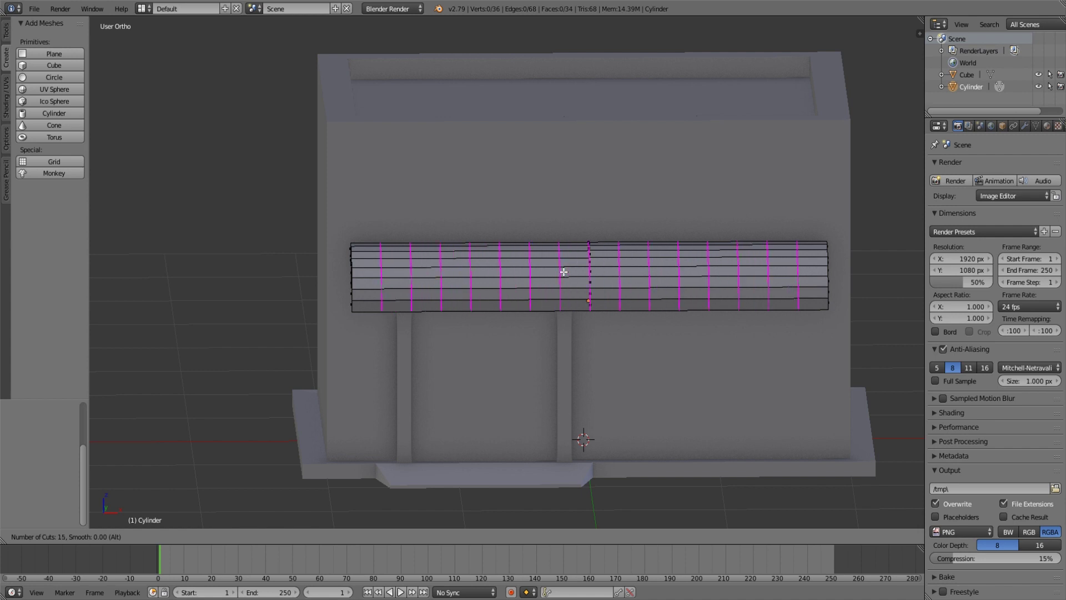
Commit the fifteen evenly spaced loop cuts across the awning and clear the selection.
click(564, 271)
right_click(565, 273)
middle_drag(565, 273, 575, 282)
scroll(575, 282, up, 2)
key(a)
mouse_move(504, 460)
middle_down()
mouse_move(539, 424)
mouse_move(306, 350)
middle_up()
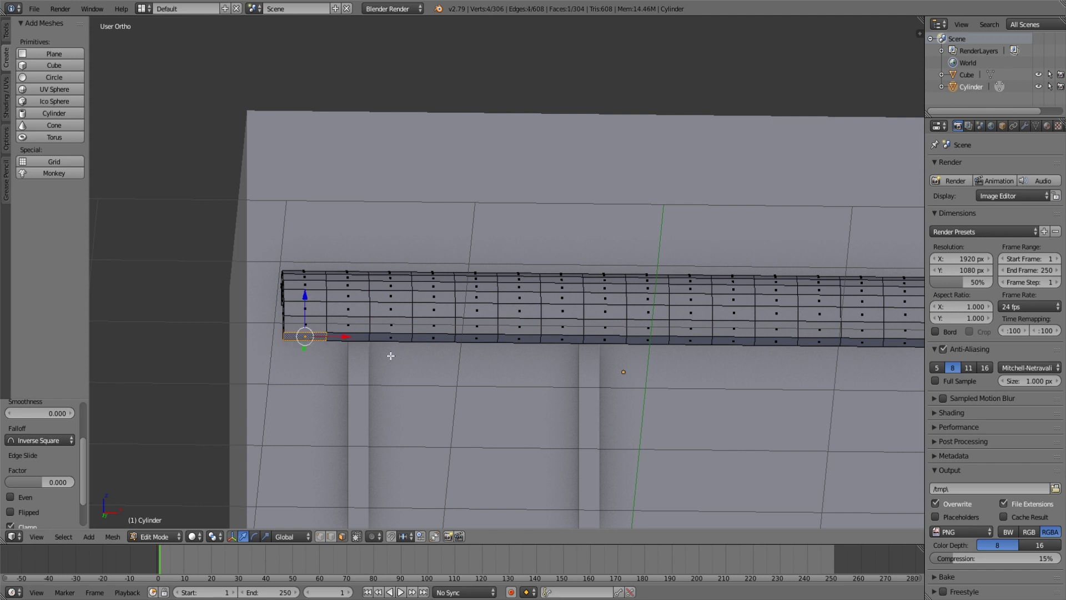
Select the end-cap faces at the right end of the awning tube.
shift+click(480, 339)
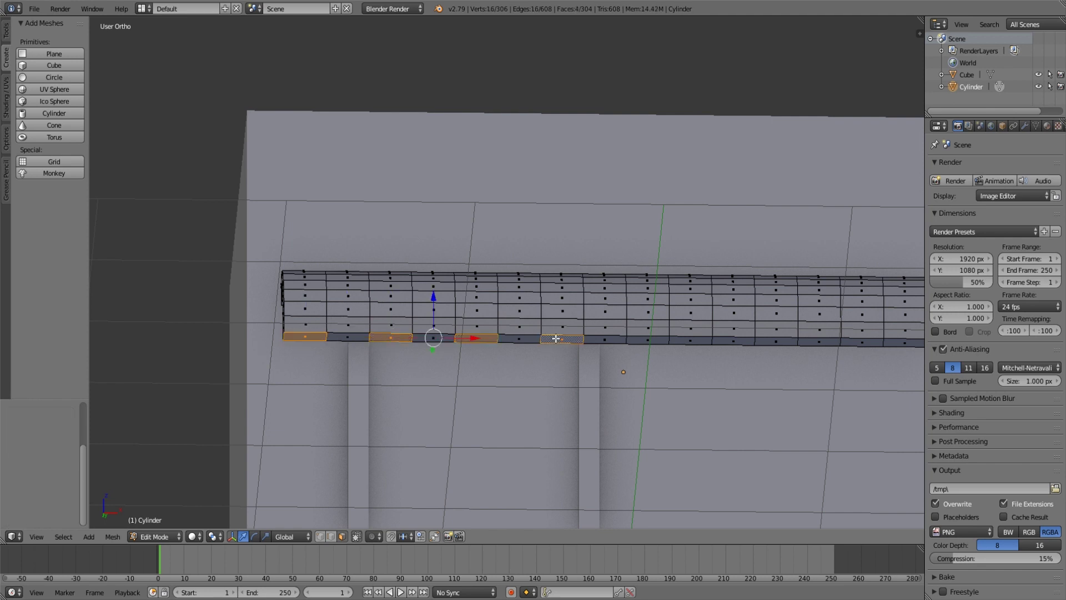
shift+middle_drag(725, 352, 588, 373)
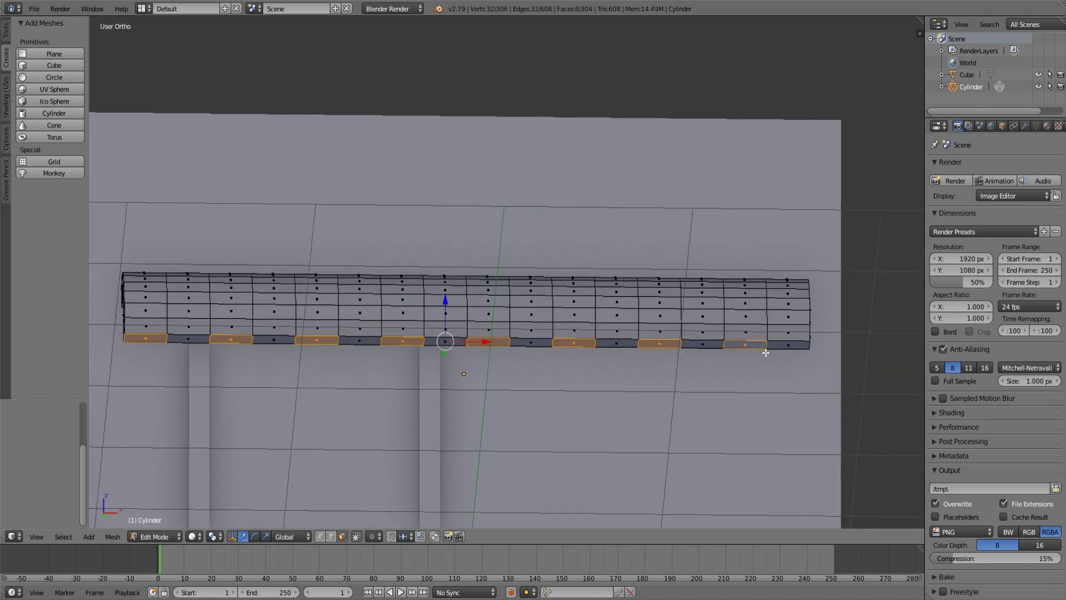
scroll(766, 353, down, 2)
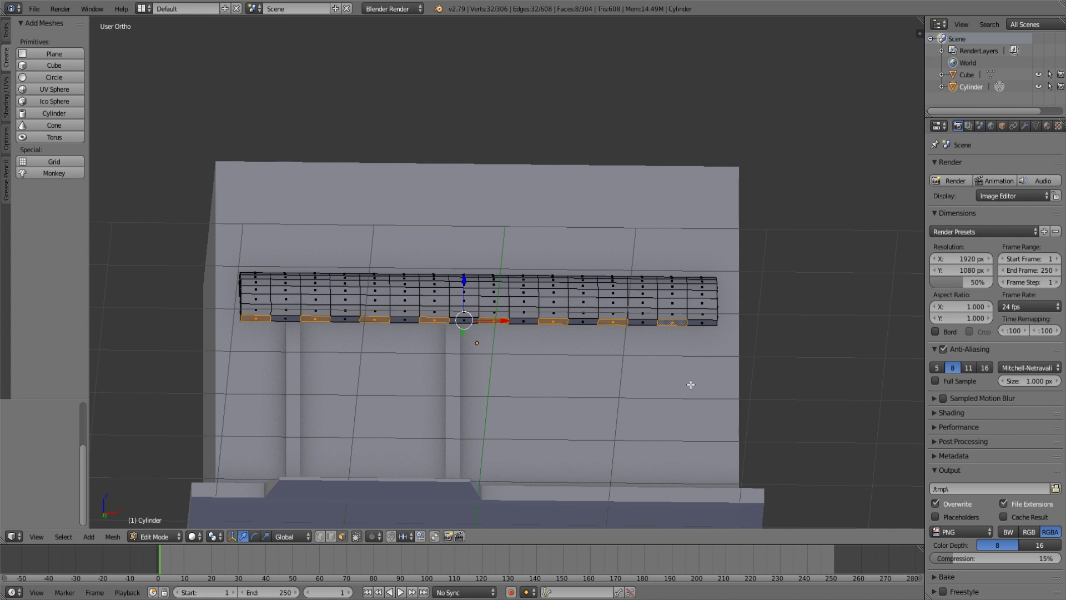
mouse_move(660, 373)
middle_down()
mouse_move(660, 435)
mouse_move(674, 430)
mouse_move(659, 428)
mouse_move(679, 448)
mouse_move(568, 414)
mouse_move(615, 417)
mouse_move(631, 429)
mouse_move(551, 417)
mouse_move(562, 401)
middle_up()
scroll(633, 426, down, 2)
scroll(551, 416, up, 2)
right_click(599, 354)
shift+right_click(617, 316)
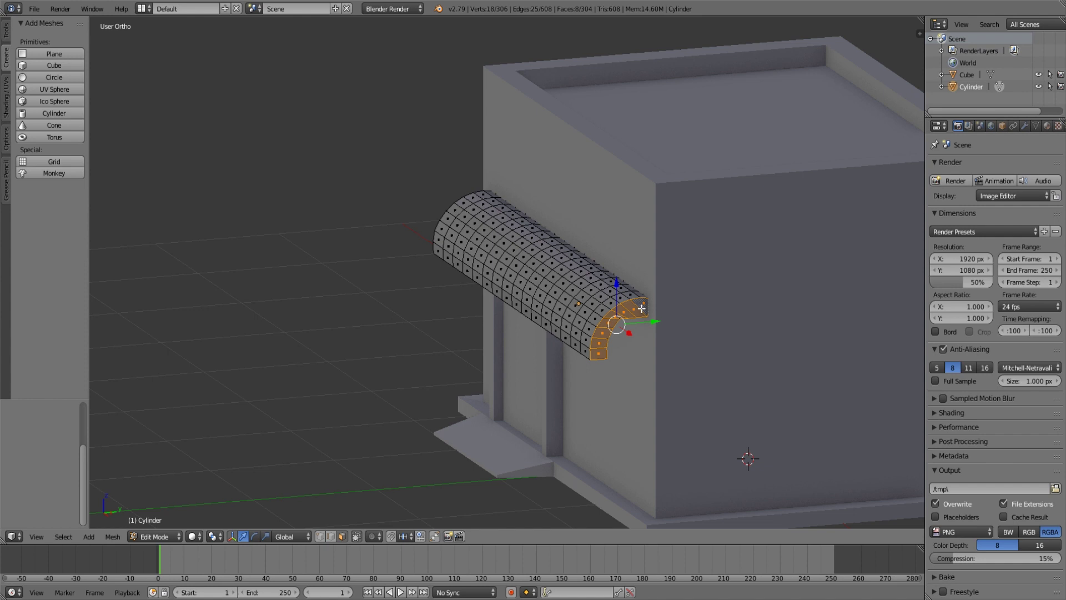
Extrude the awning tube's right-end faces in front view to lengthen it.
middle_drag(641, 308, 749, 377)
key(KP_1)
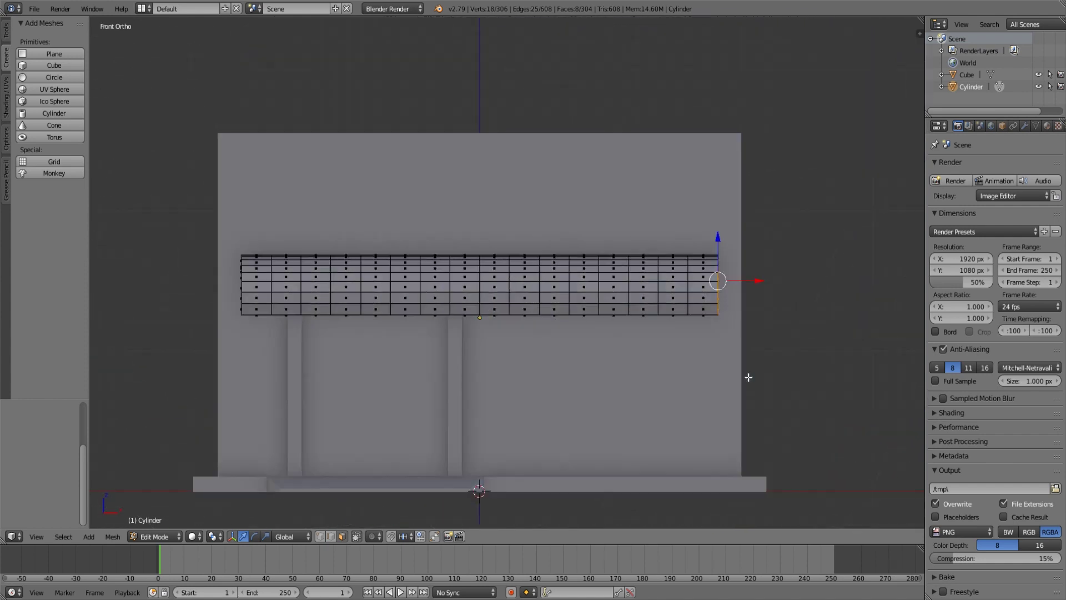
key(e)
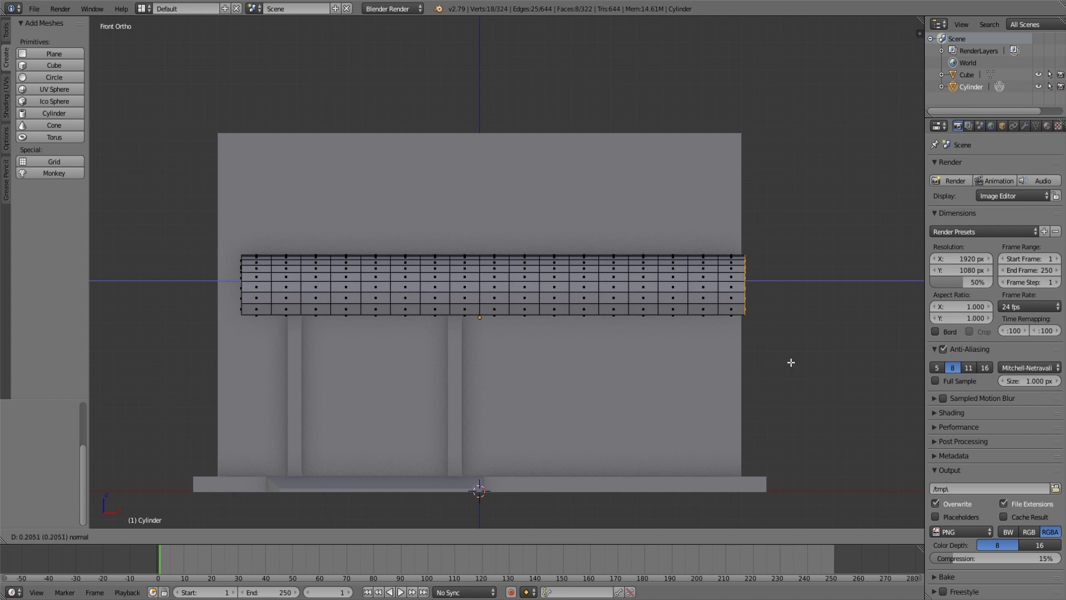
click(791, 362)
Move the whole awning mesh about 0.115 units along X to recentre it.
key(a)
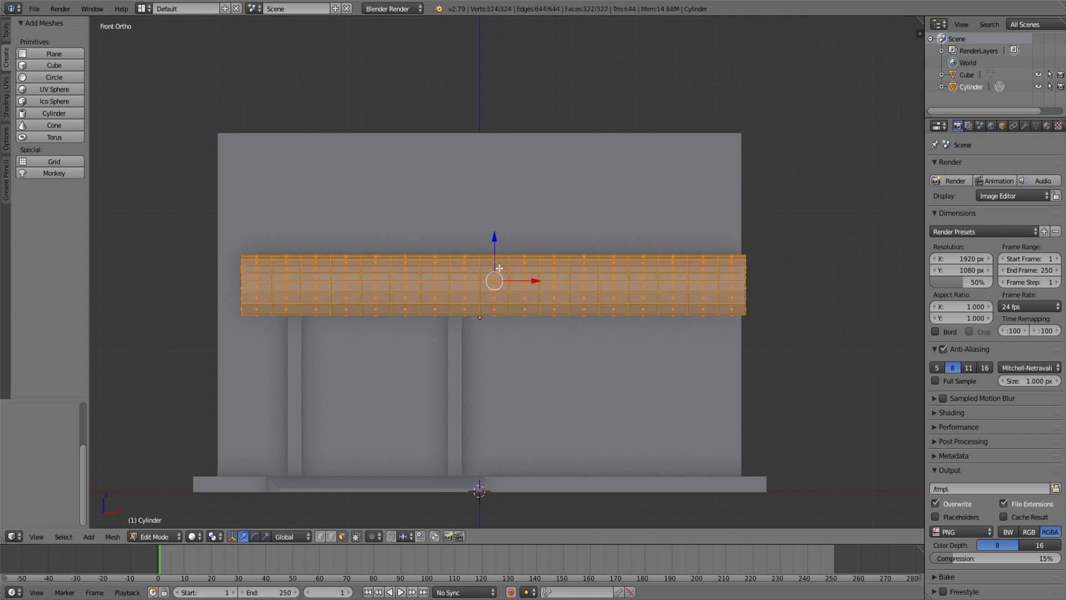
drag(537, 280, 528, 283)
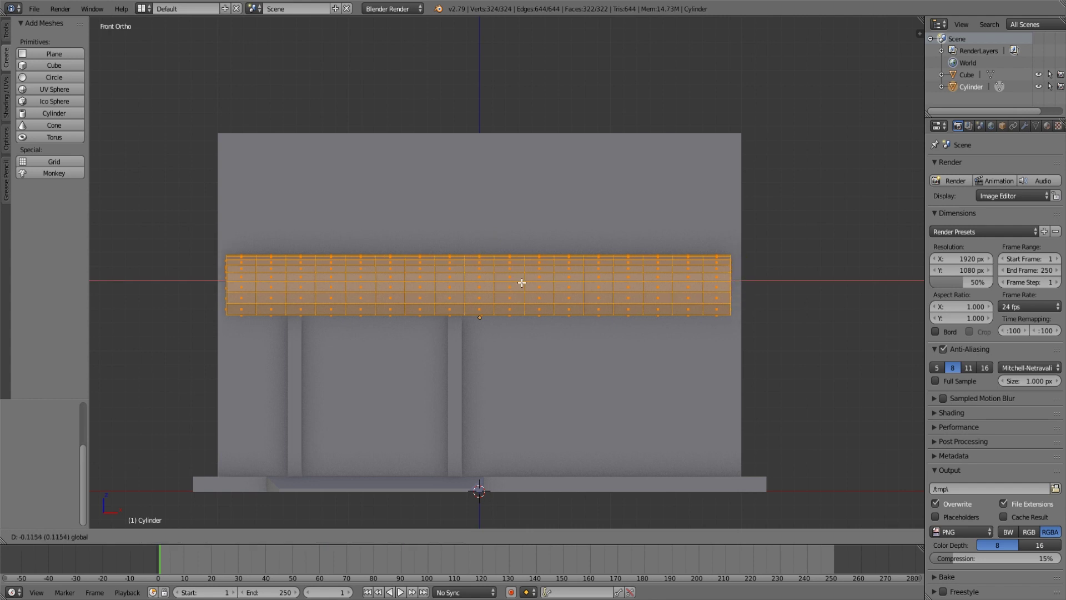
click(526, 283)
key(a)
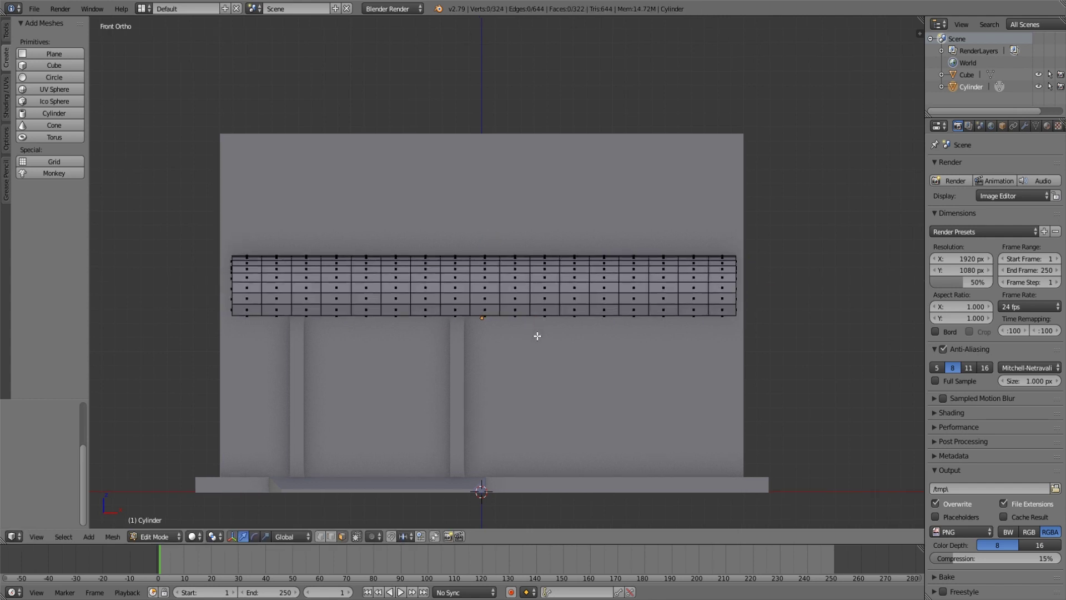
Select nine alternate bottom faces of the tube and extrude them downward into tabs.
scroll(538, 333, up, 3)
middle_drag(558, 321, 558, 306)
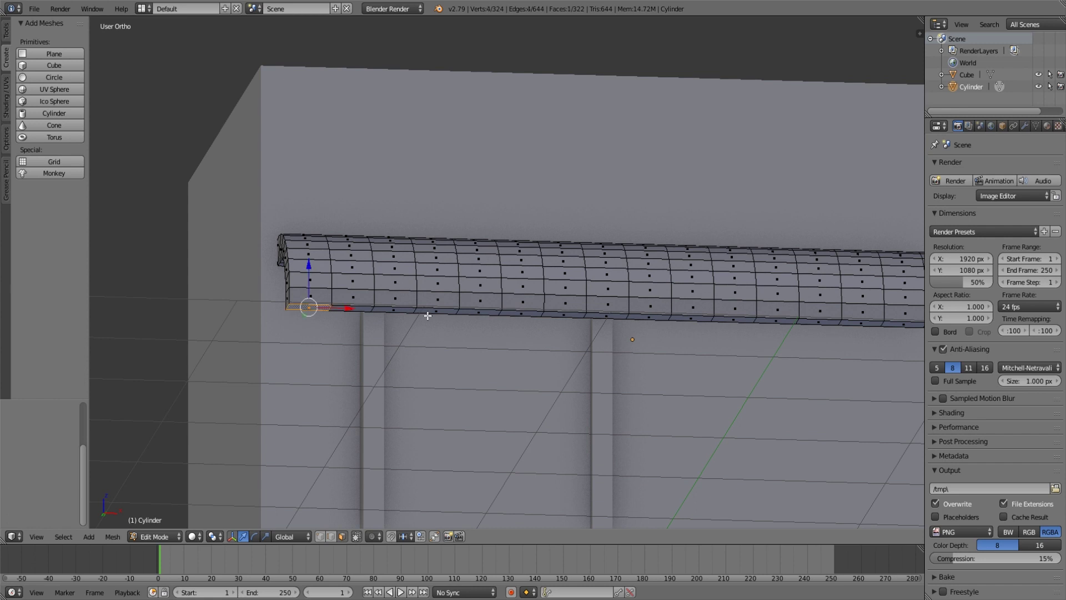
shift+click(475, 312)
shift+middle_drag(686, 358, 530, 362)
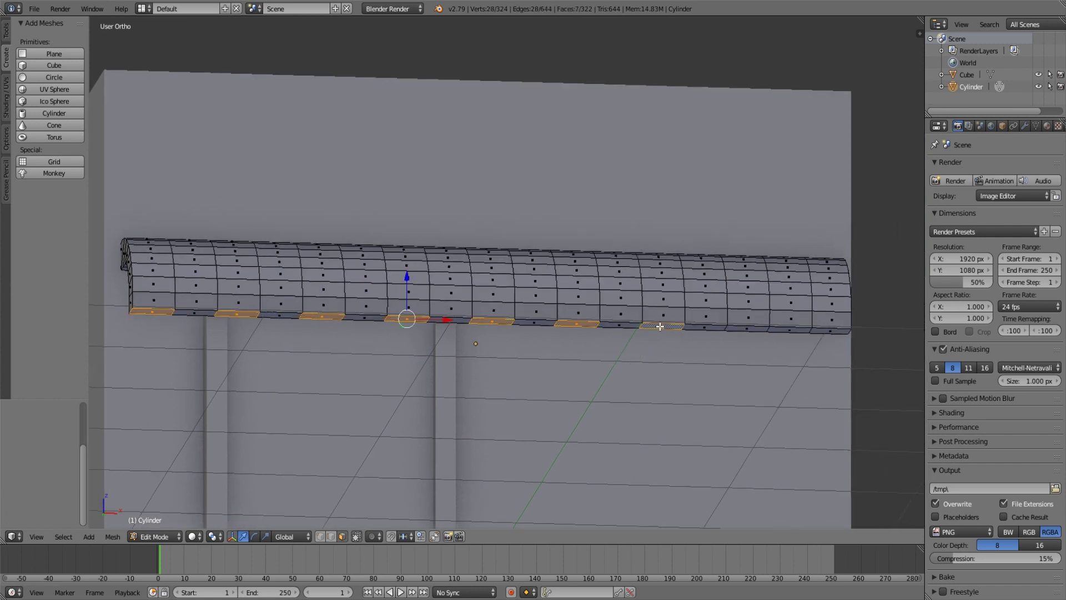
shift+click(844, 331)
scroll(844, 332, down, 3)
middle_drag(619, 374, 535, 382)
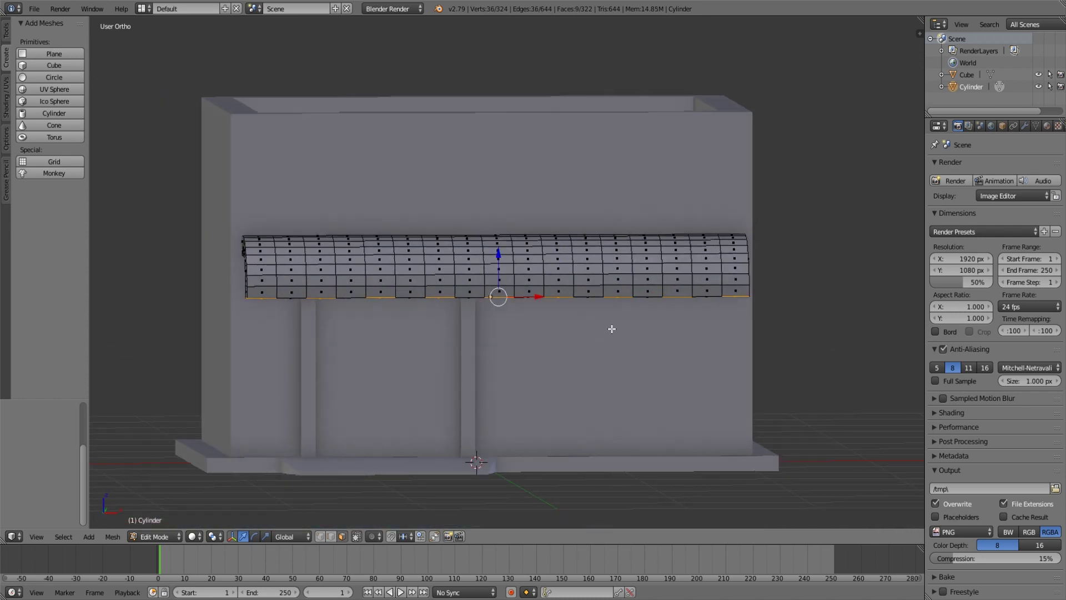
key(e)
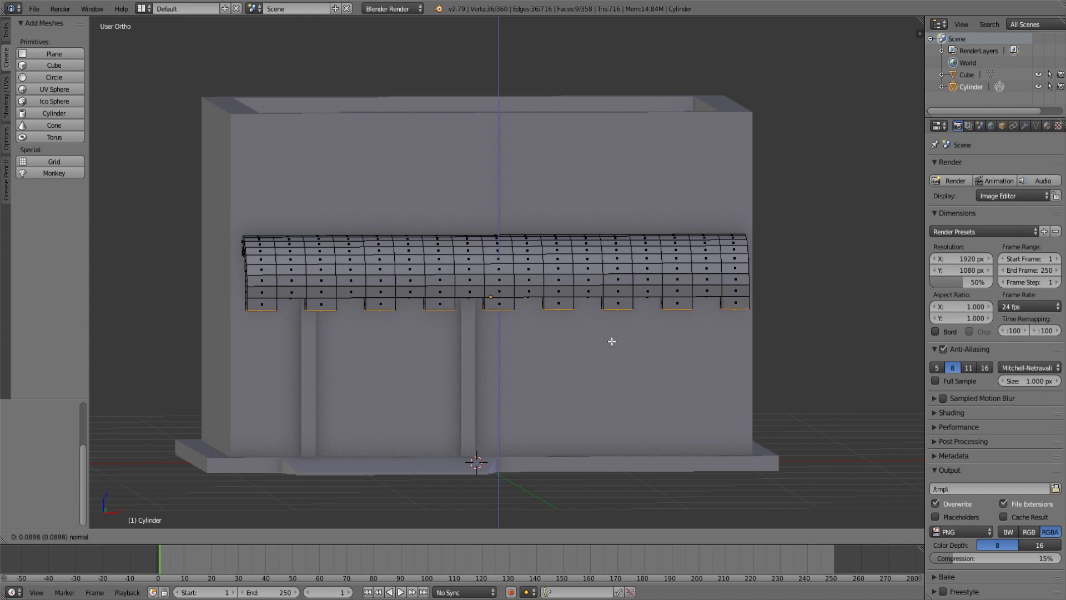
Confirm the hanging tabs and merge the leftmost tabs' bottom faces At Center into points.
click(612, 346)
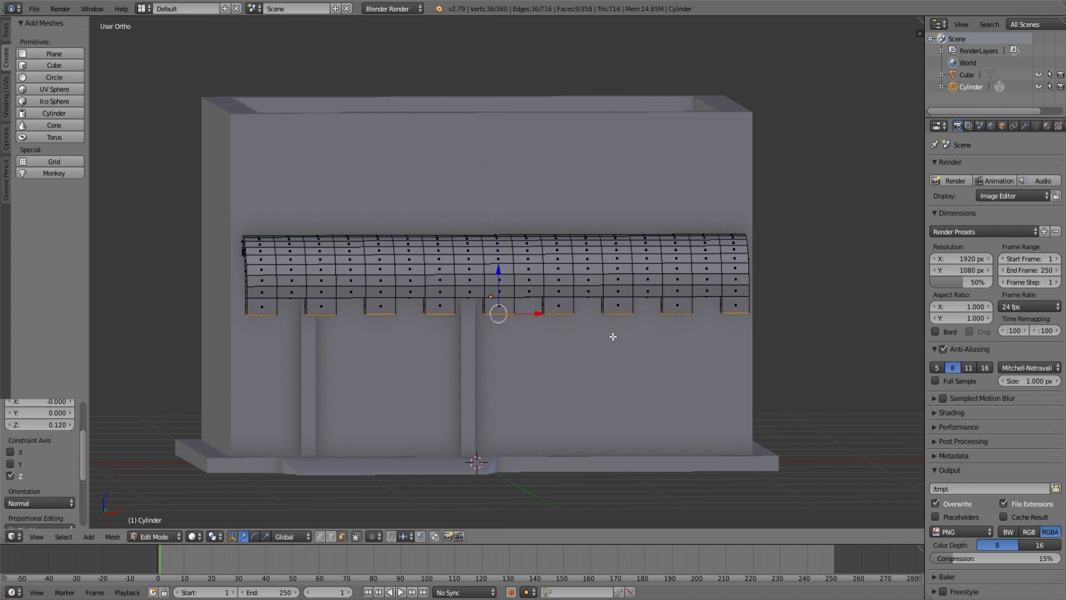
middle_drag(576, 353, 199, 337)
right_click(215, 325)
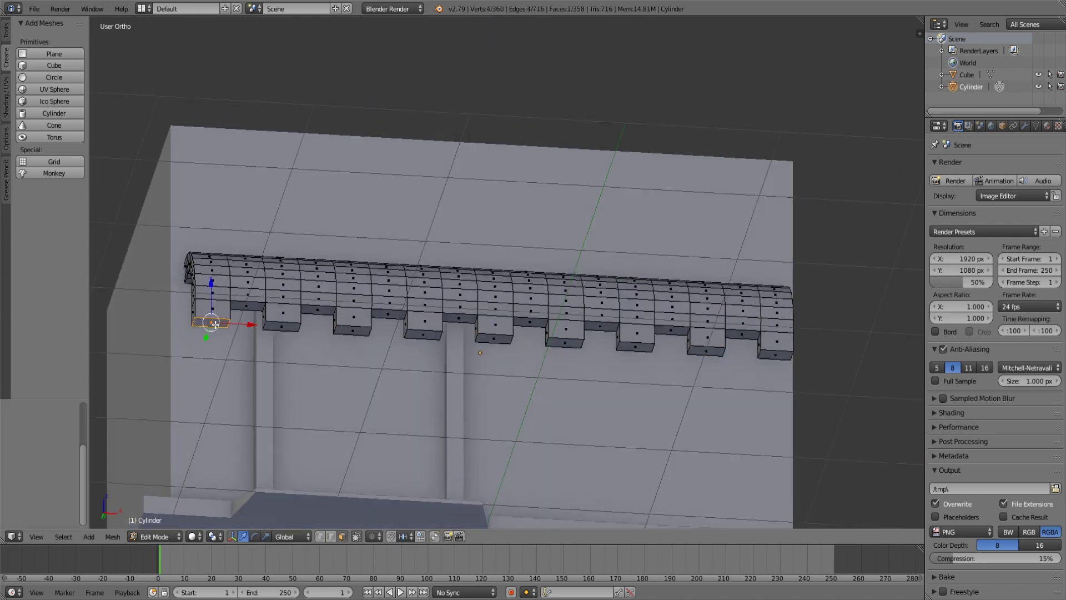
key(alt+m)
click(276, 341)
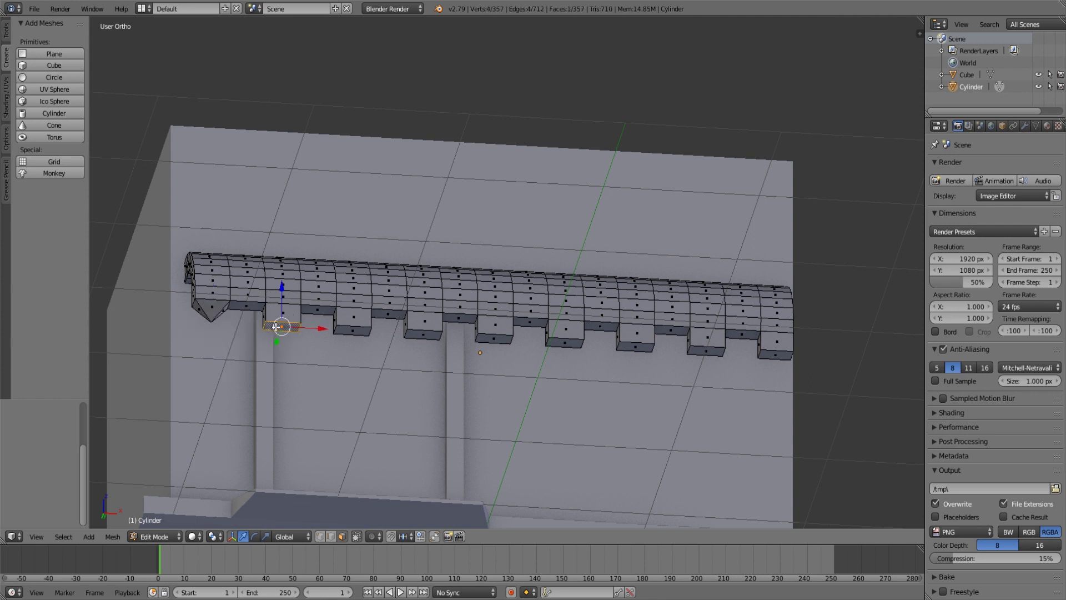
key(alt+m)
click(275, 327)
Merge the next two tabs' bottom faces At Center into pointed tips.
right_click(356, 329)
key(alt+space)
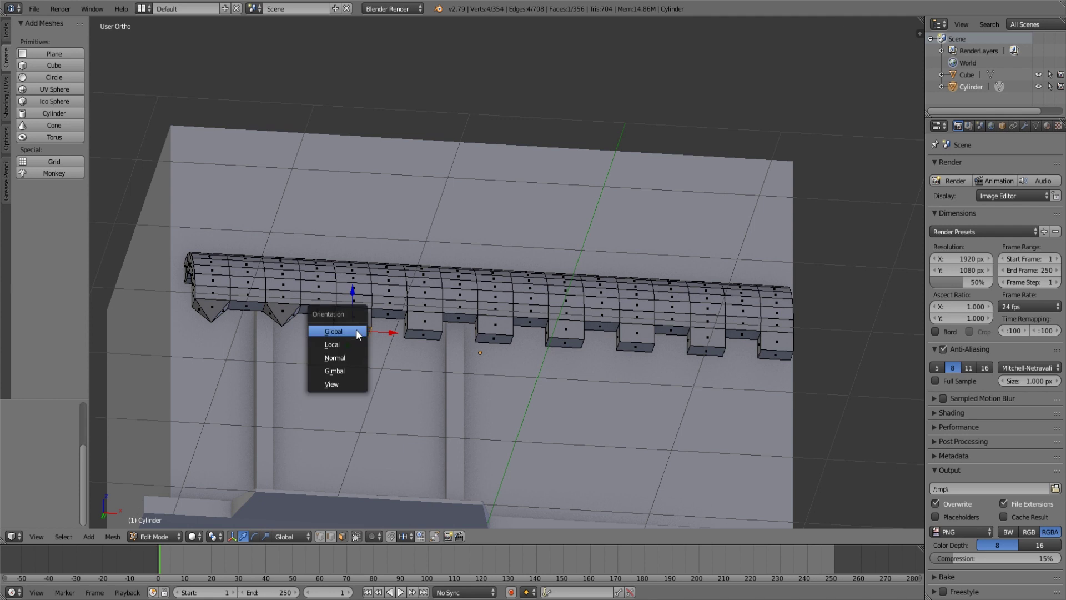
click(355, 331)
key(alt+m)
click(320, 422)
right_click(429, 334)
key(alt+m)
click(496, 339)
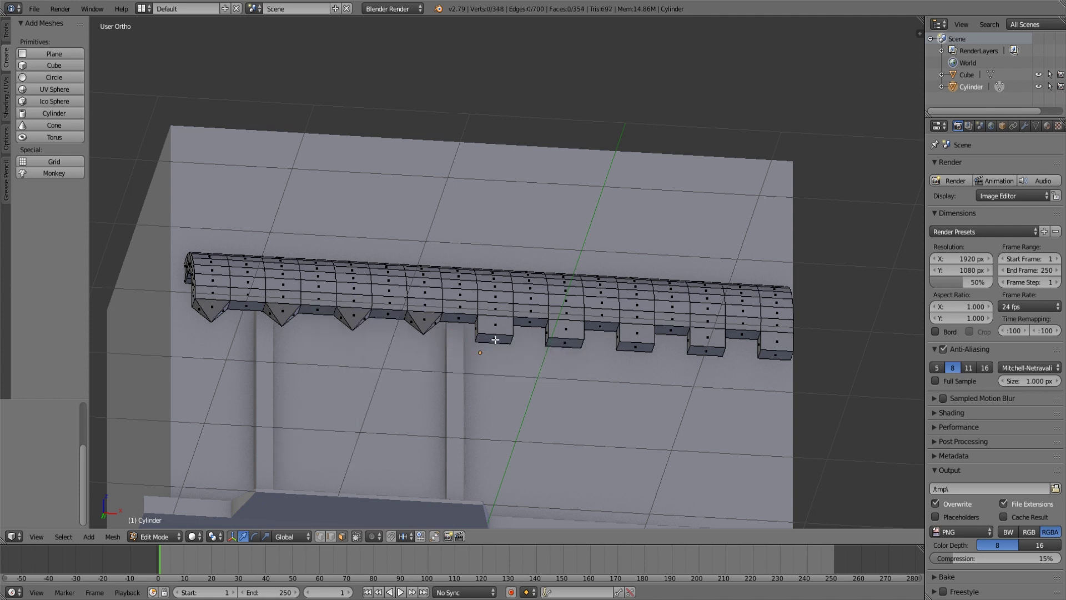
Merge the last tabs' bottom faces At Center, completing the zigzag fringe.
right_click(566, 334)
key(alt+m)
click(568, 342)
right_click(637, 336)
key(alt+m)
click(637, 342)
Return to Object Mode and select the awning object.
mouse_move(655, 371)
middle_down()
mouse_move(474, 369)
mouse_move(486, 400)
mouse_move(482, 373)
middle_up()
scroll(339, 364, up, 2)
scroll(338, 369, up, 2)
key(Tab)
scroll(345, 378, down, 5)
key(a)
mouse_move(458, 328)
middle_down()
mouse_move(488, 362)
mouse_move(517, 365)
mouse_move(386, 352)
middle_up()
scroll(445, 339, up, 4)
right_click(529, 253)
scroll(528, 272, down, 3)
middle_drag(528, 285, 865, 202)
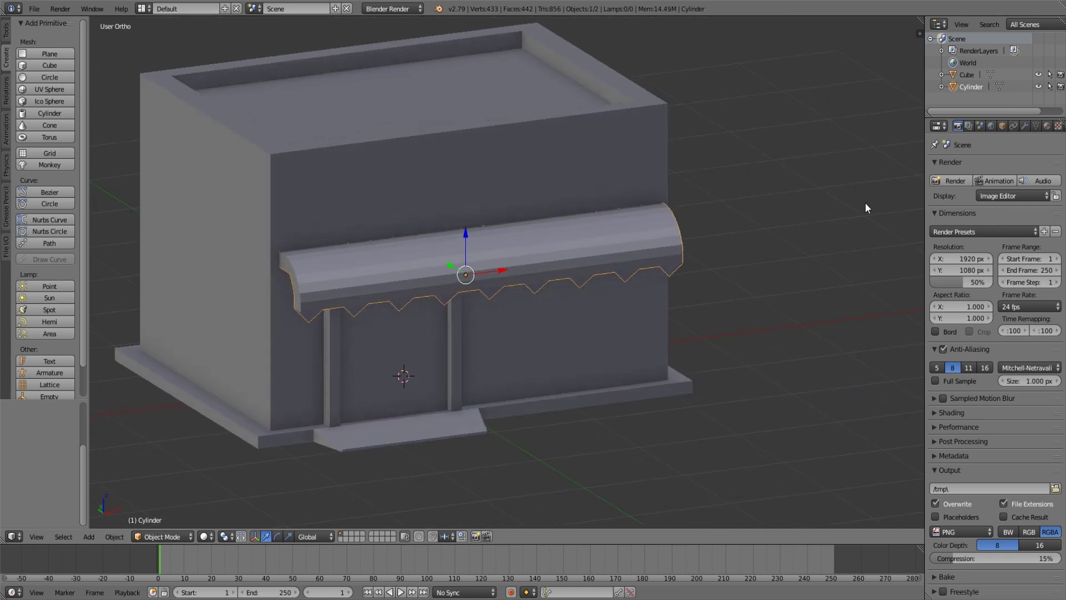
Add a new awning material named mat_01 and switch the renderer to Cycles Render.
click(1046, 127)
click(984, 205)
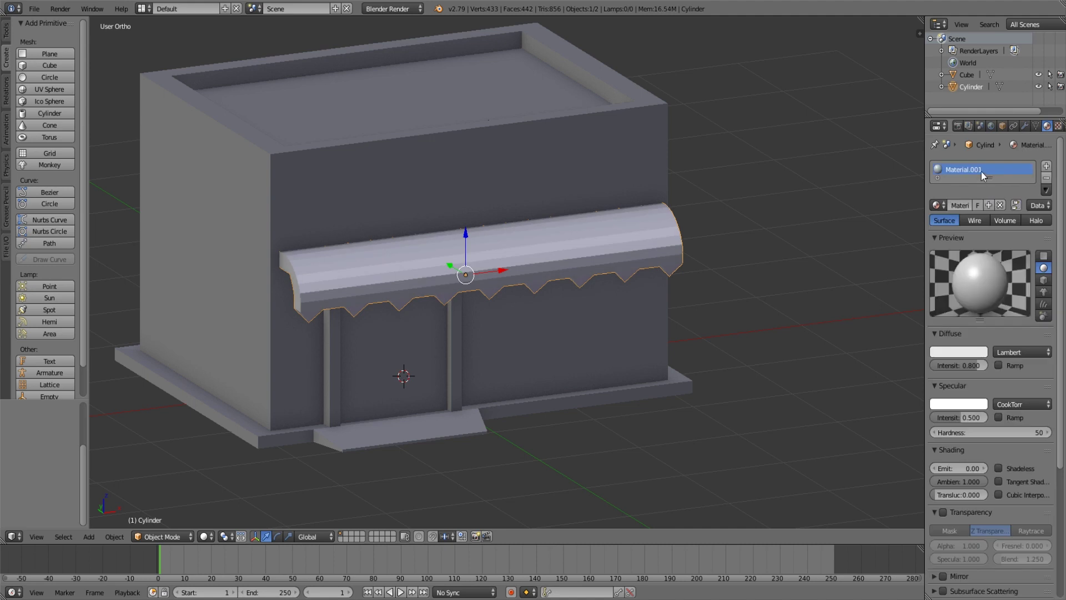
double_click(983, 169)
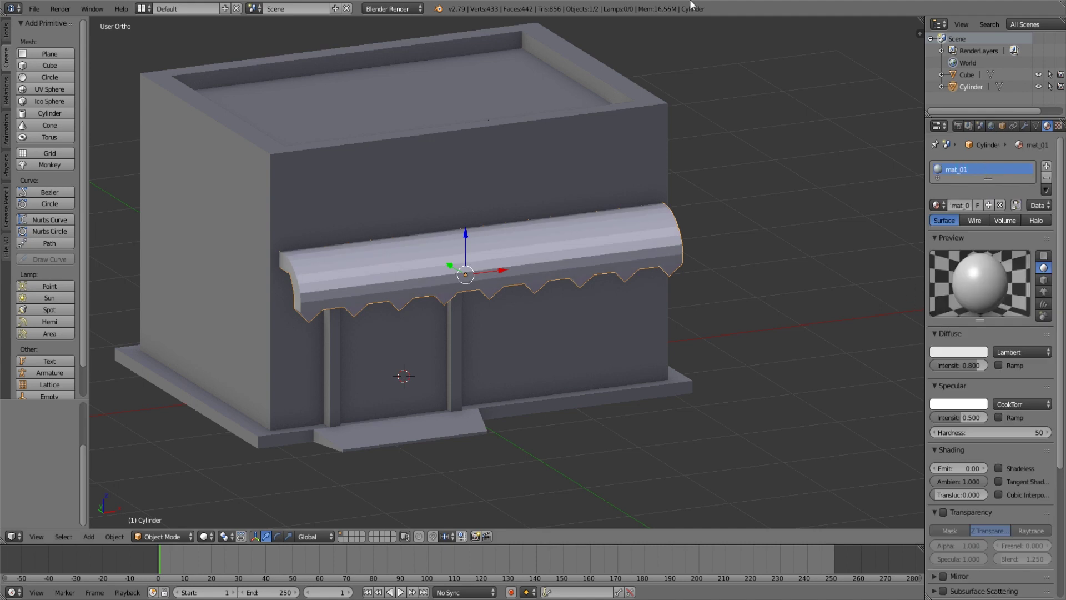
click(403, 8)
click(387, 49)
middle_drag(394, 56, 523, 233)
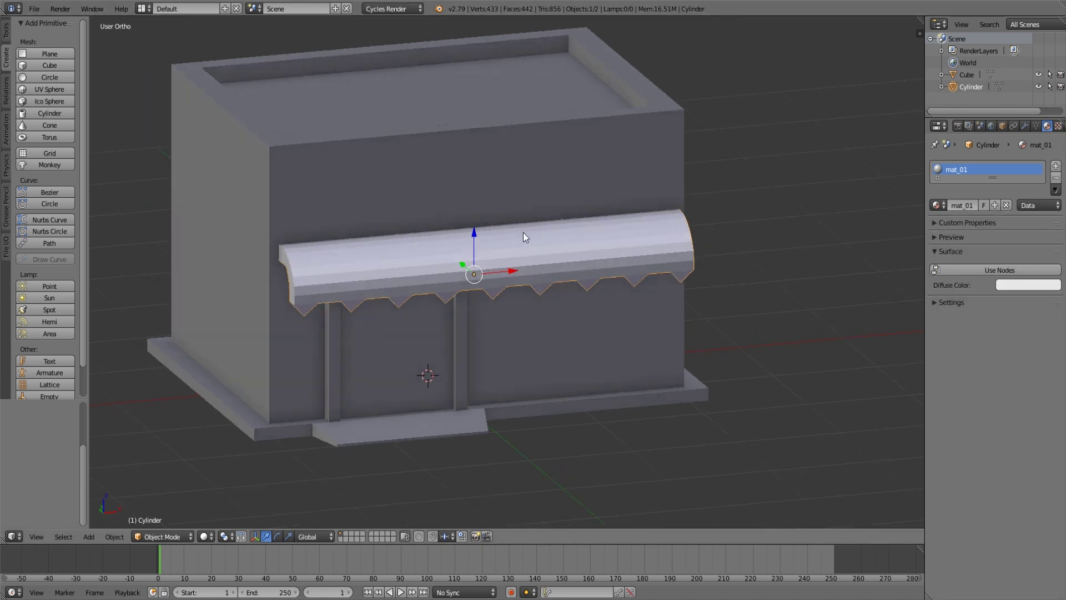
Select five alternating vertical stripes of awning faces for the second material.
click(1028, 285)
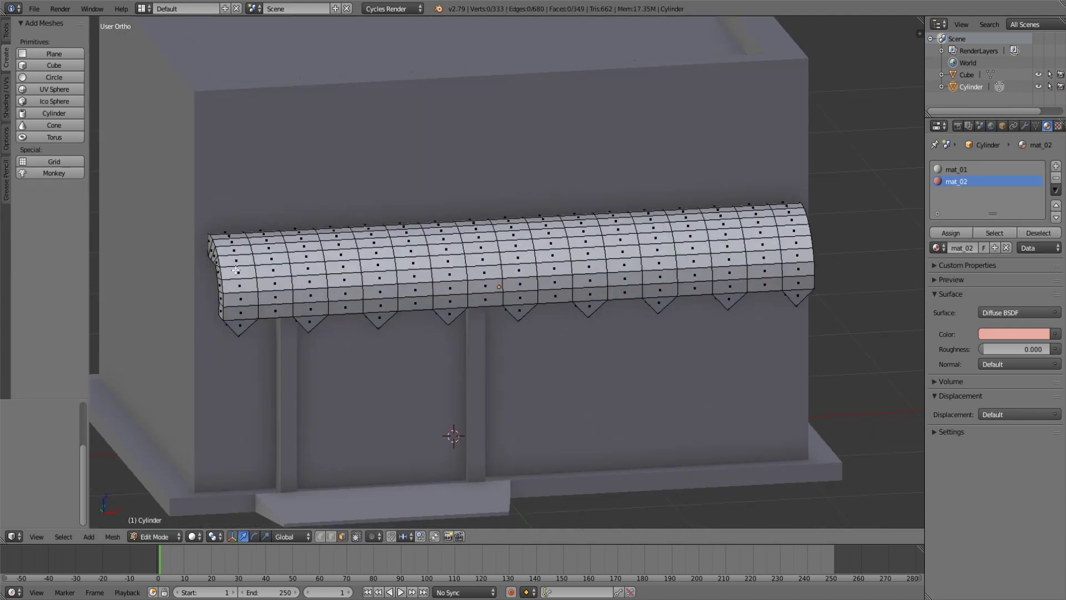
alt+click(278, 289)
mouse_move(236, 271)
middle_down()
mouse_move(227, 266)
mouse_move(308, 333)
middle_up()
alt+shift+click(347, 289)
alt+shift+click(413, 279)
alt+shift+click(477, 270)
alt+shift+click(611, 259)
scroll(554, 357, down, 5)
key(Tab)
Set viewport shading to Material and make the stripe material mat_02 pink.
click(955, 415)
click(210, 536)
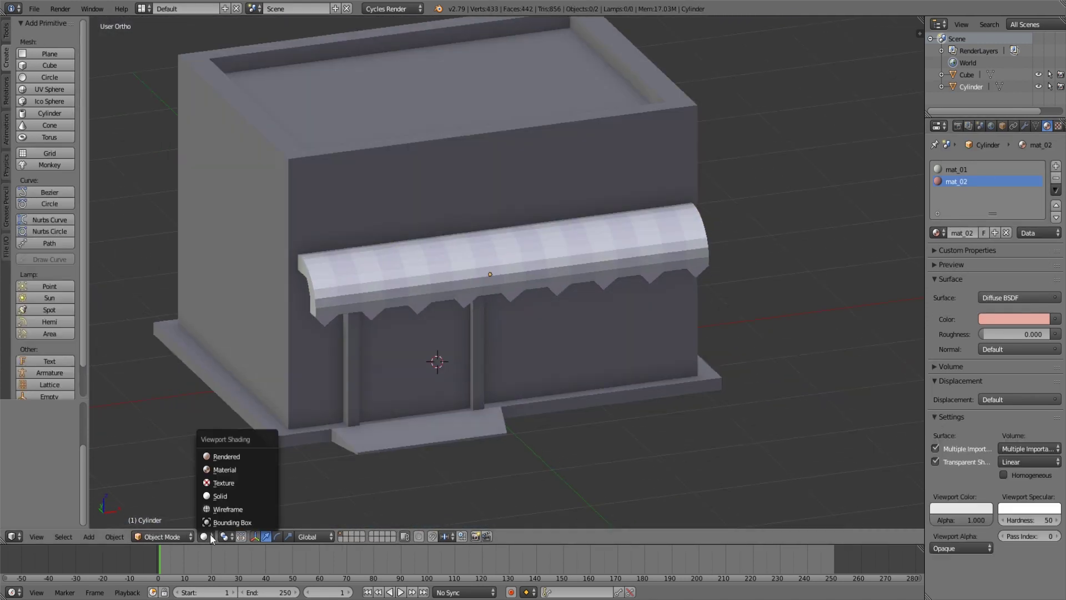
click(224, 470)
click(1014, 319)
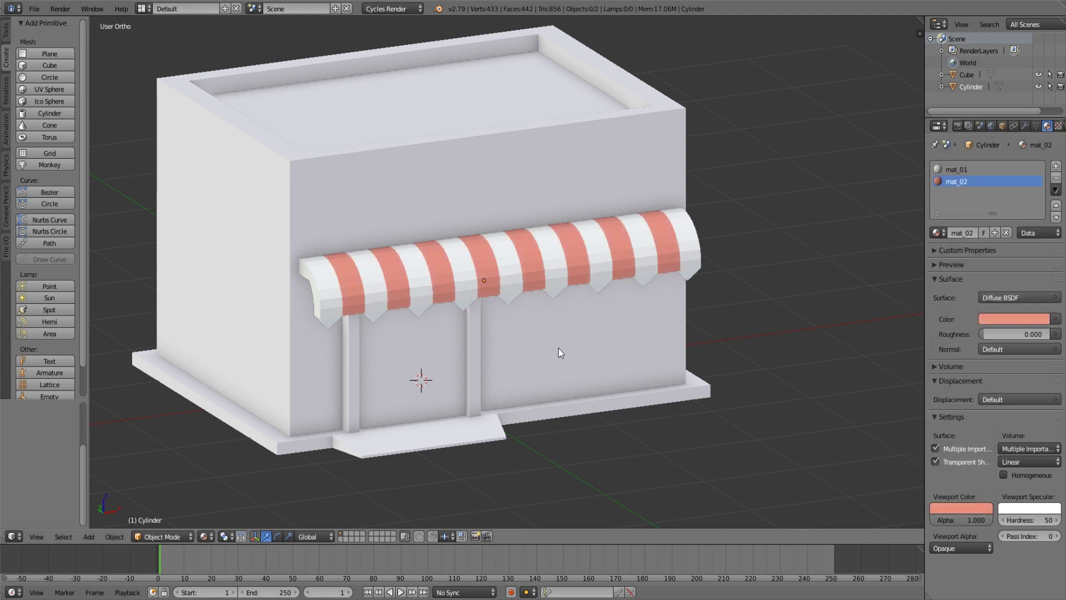
scroll(538, 341, up, 5)
scroll(479, 352, down, 5)
right_click(589, 297)
Colour the building light blue and add a second, light purple material slot.
middle_drag(589, 296, 622, 288)
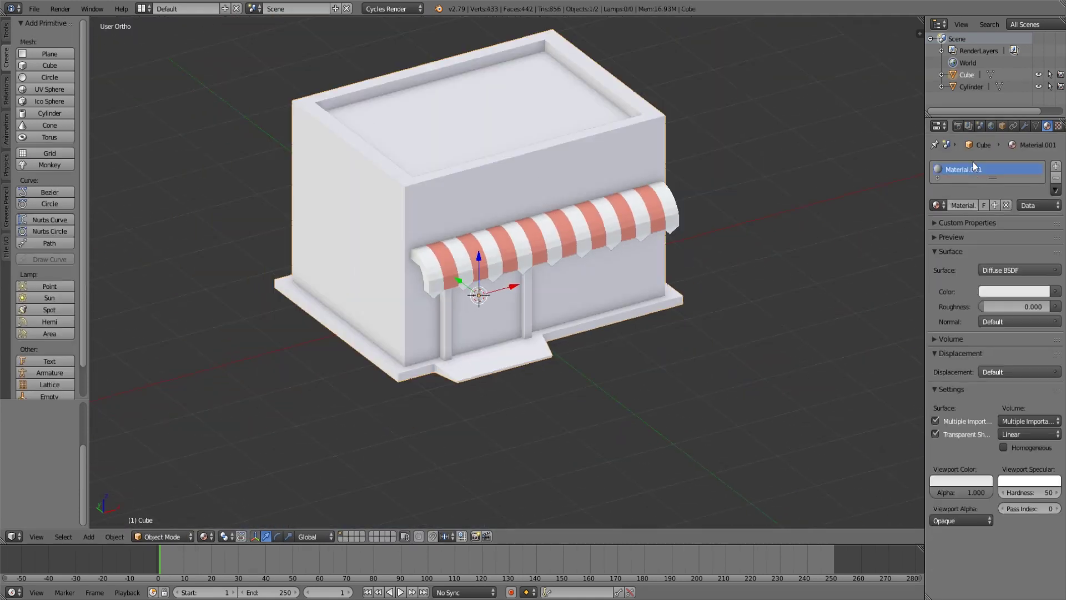
click(1012, 288)
drag(976, 166, 966, 181)
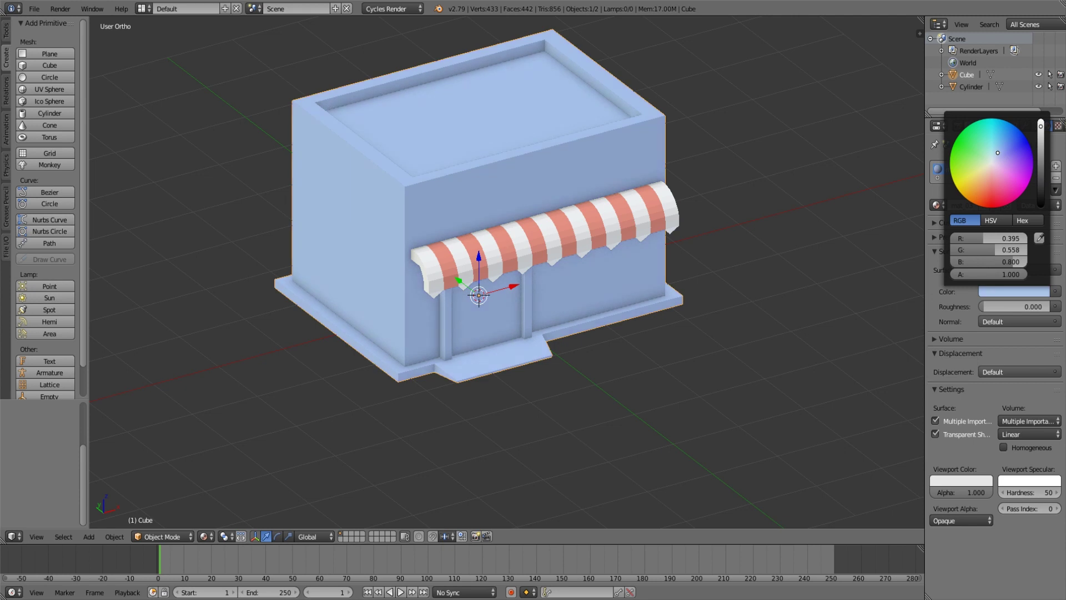
click(1057, 166)
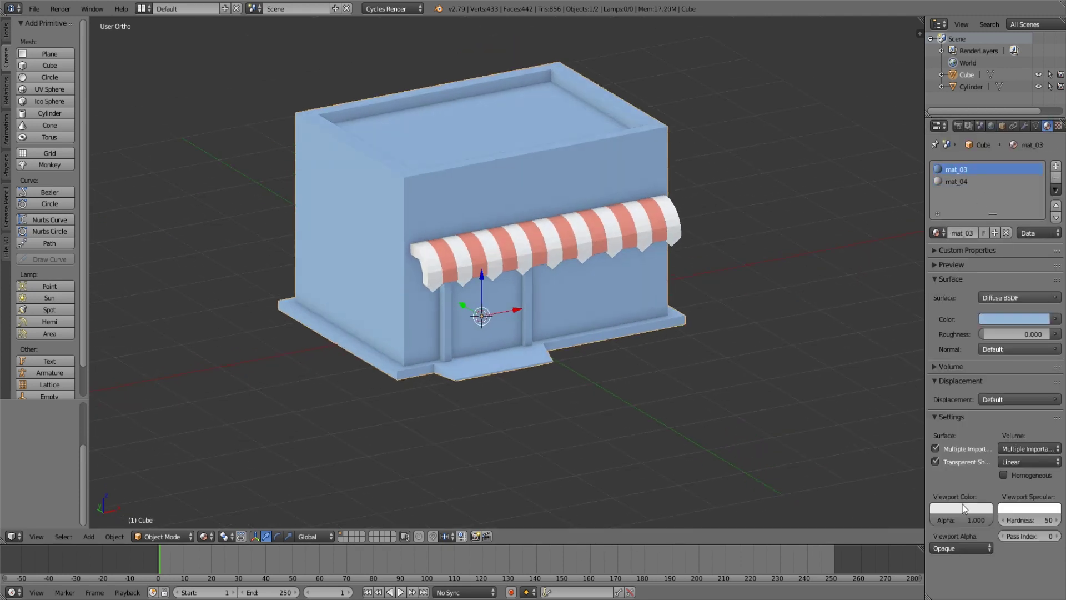
click(1003, 321)
drag(991, 191, 999, 191)
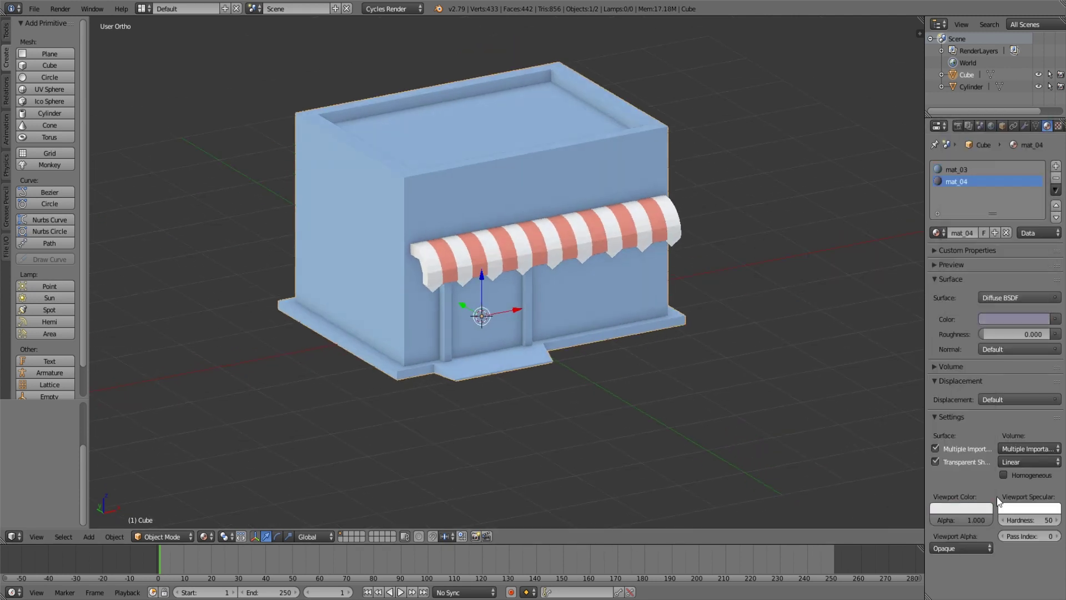
Assign the purple mat_04 material to the building's base and step faces.
key(Tab)
scroll(574, 394, up, 2)
click(550, 375)
key(ctrl+l)
scroll(561, 389, up, 3)
mouse_move(572, 391)
middle_down()
mouse_move(559, 391)
mouse_move(622, 294)
middle_up()
click(956, 182)
click(950, 233)
key(Tab)
scroll(674, 352, down, 4)
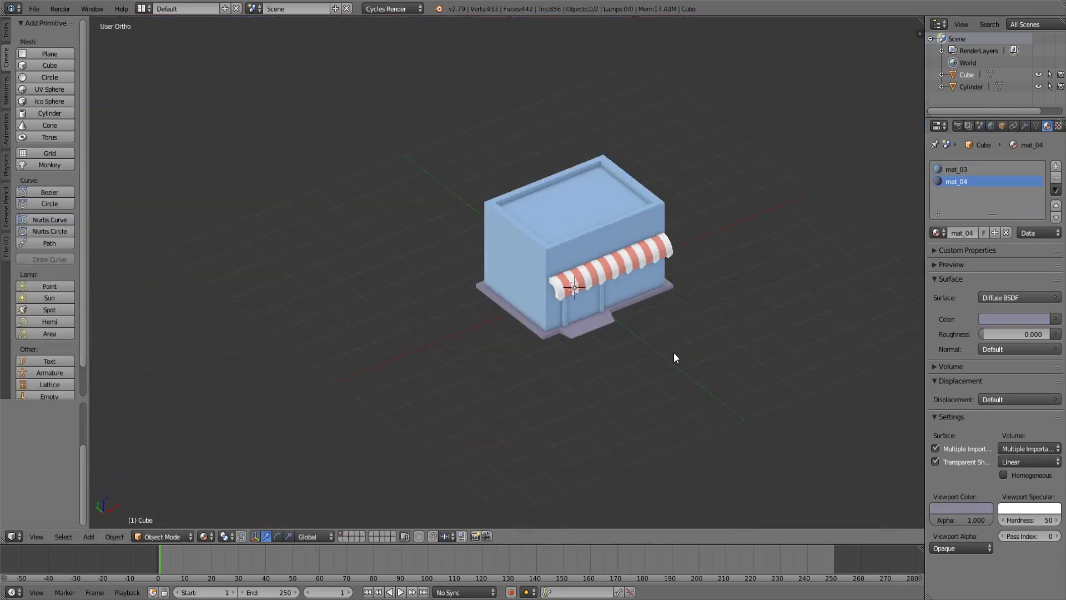
scroll(616, 283, up, 3)
scroll(615, 283, down, 5)
scroll(599, 320, up, 3)
scroll(642, 305, up, 3)
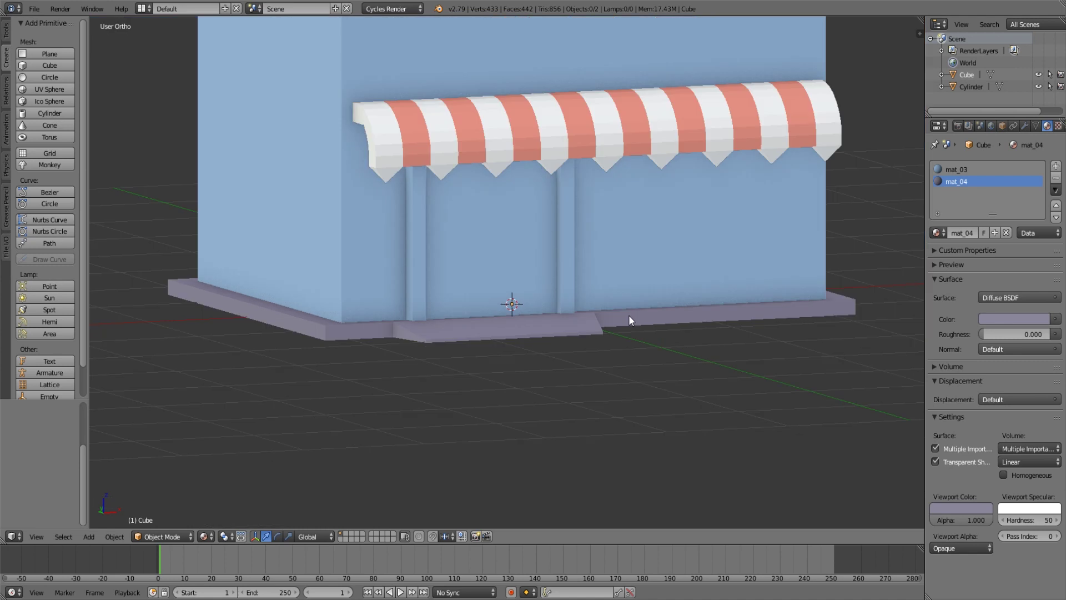
scroll(629, 315, down, 3)
Add a third material, mat_05, with a dark colour for the door trim.
click(1055, 165)
click(962, 233)
click(994, 319)
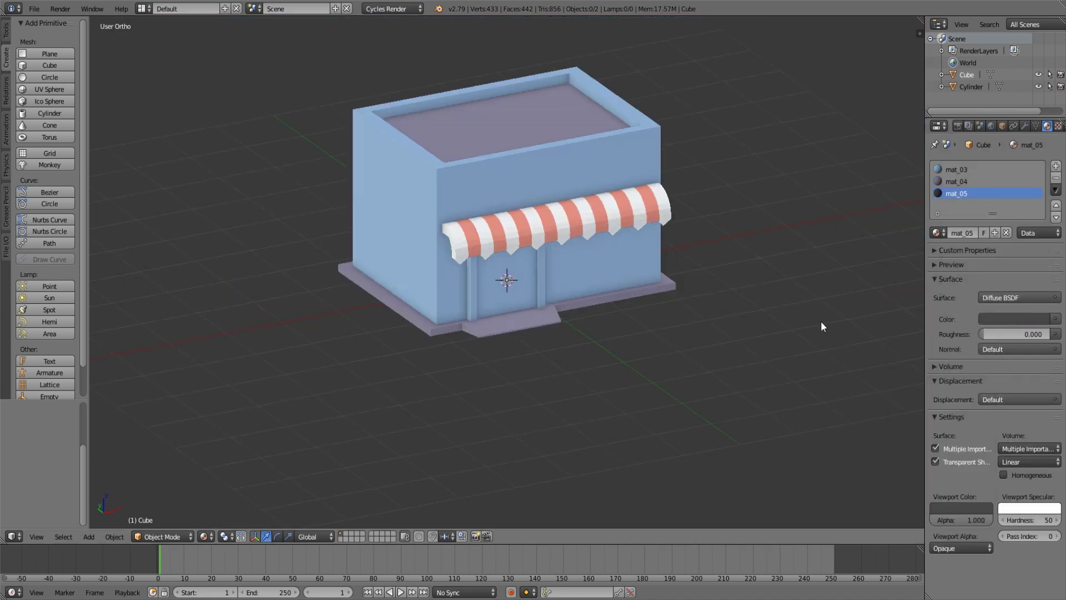
key(Tab)
key(KP_Decimal)
middle_drag(605, 407, 405, 327)
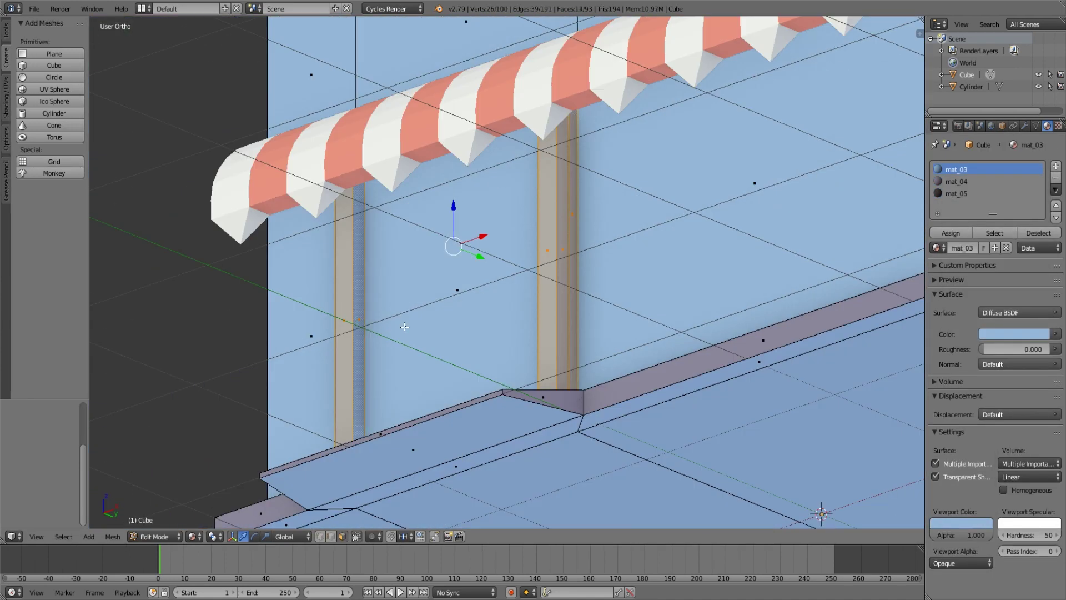
key(Tab)
scroll(404, 327, down, 4)
scroll(405, 327, down, 2)
click(956, 193)
click(1015, 319)
scroll(810, 291, up, 3)
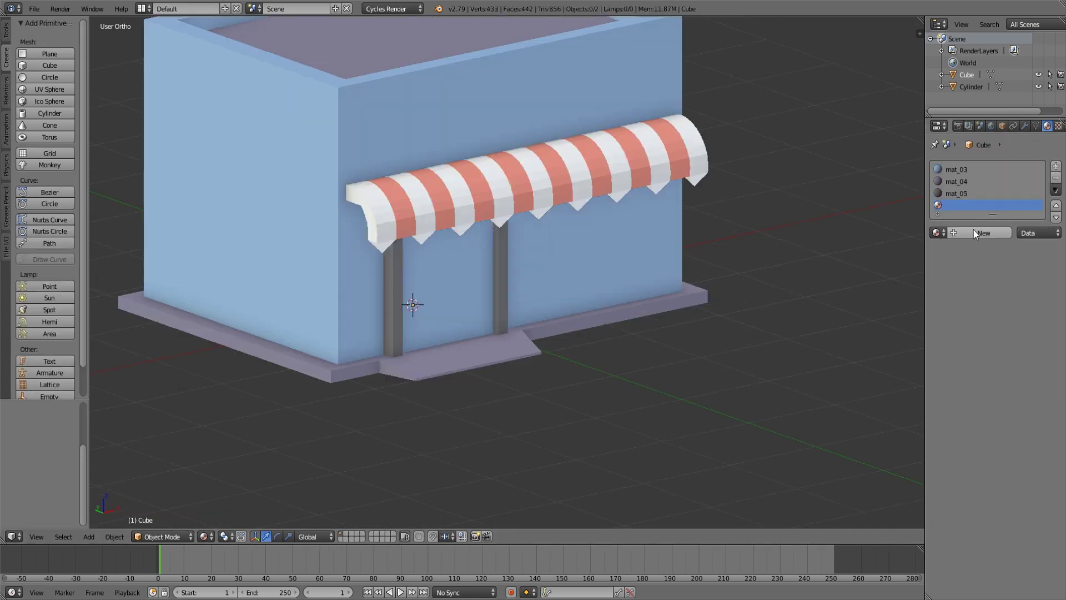
Create a new door material and set its surface shader to Glass BSDF.
click(1014, 319)
click(1025, 185)
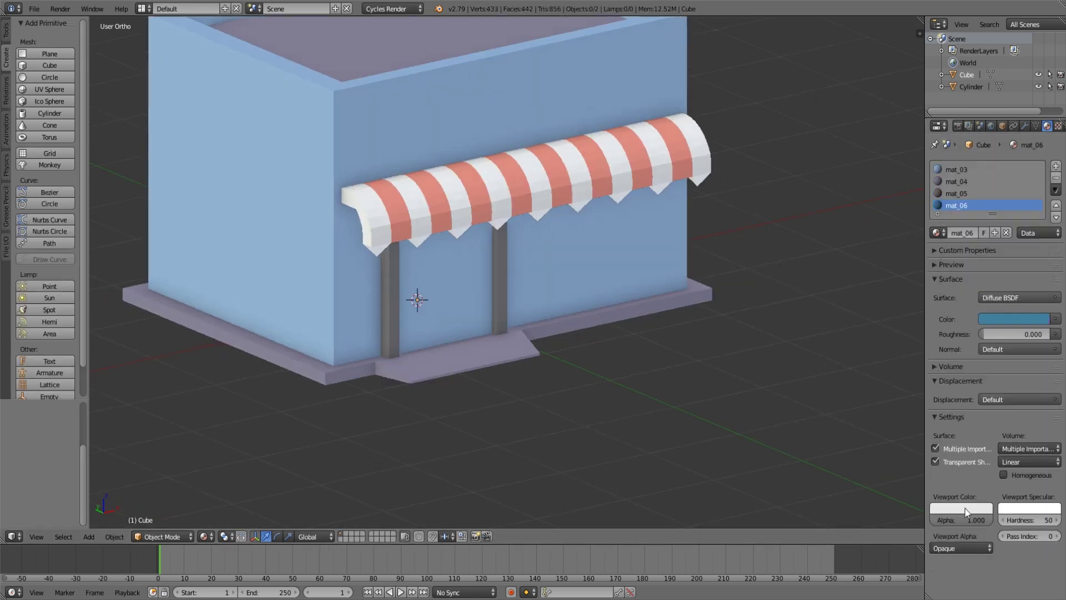
scroll(518, 323, down, 2)
scroll(518, 323, down, 3)
scroll(518, 323, up, 5)
click(1020, 298)
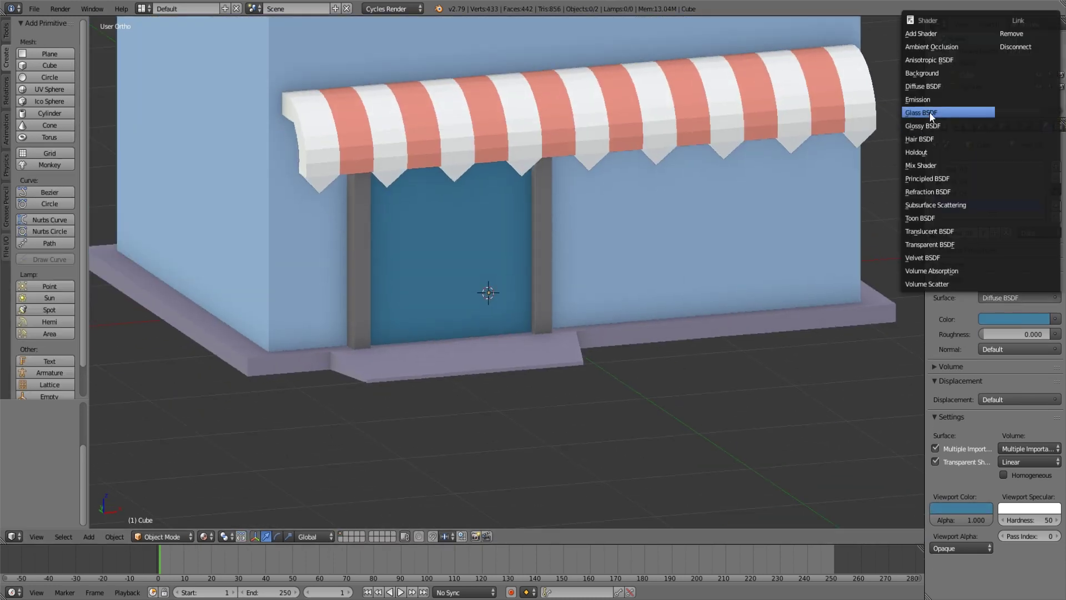
click(929, 111)
Tint the glass light cyan and return viewport shading to Material.
key(shift+z)
click(1014, 334)
click(972, 205)
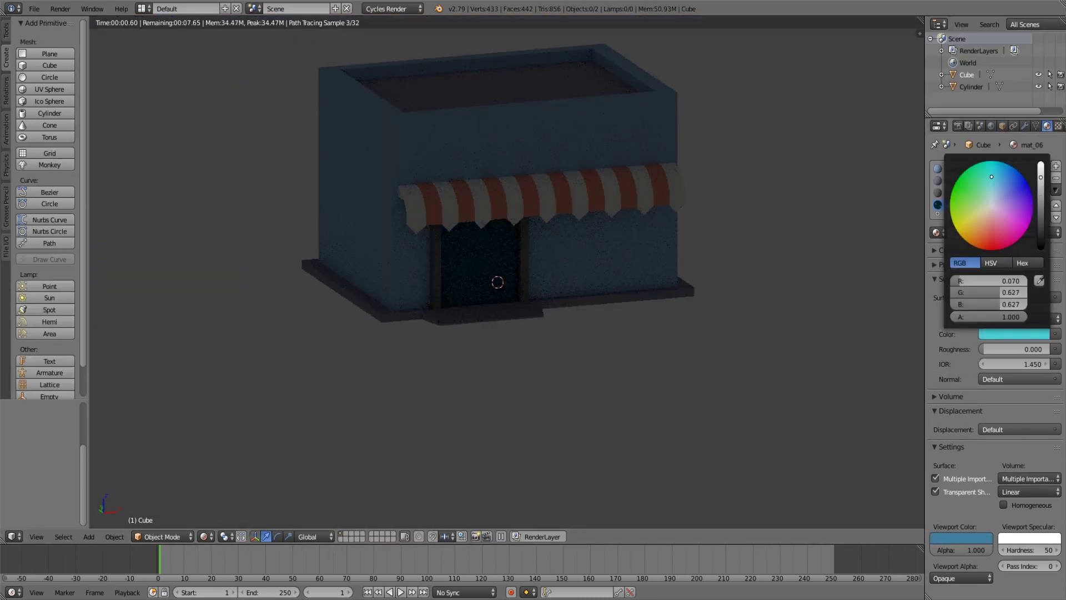
click(203, 537)
click(231, 473)
scroll(579, 293, down, 2)
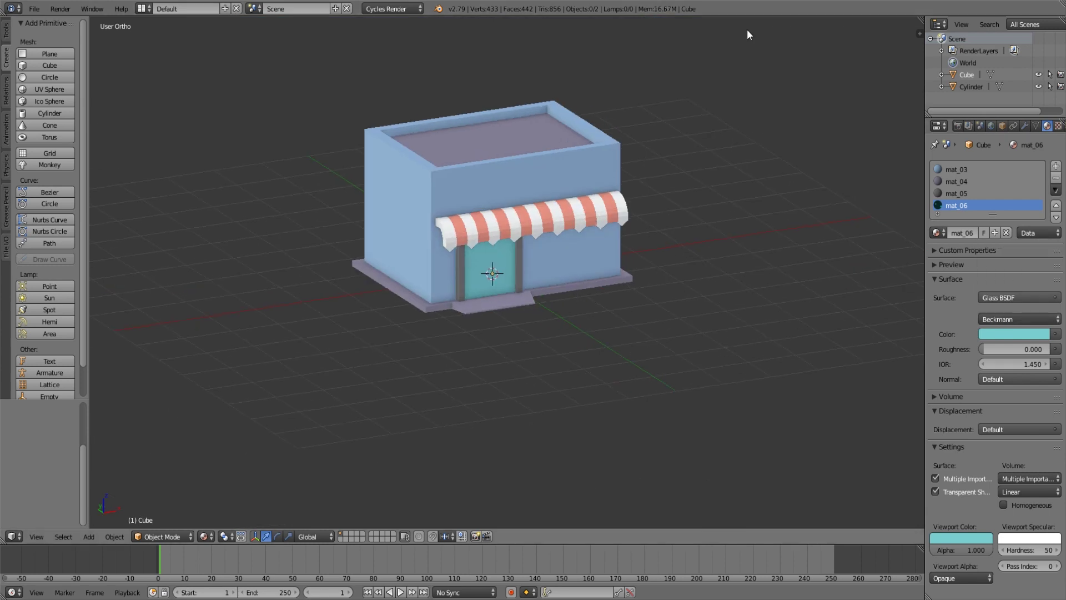
scroll(581, 275, up, 3)
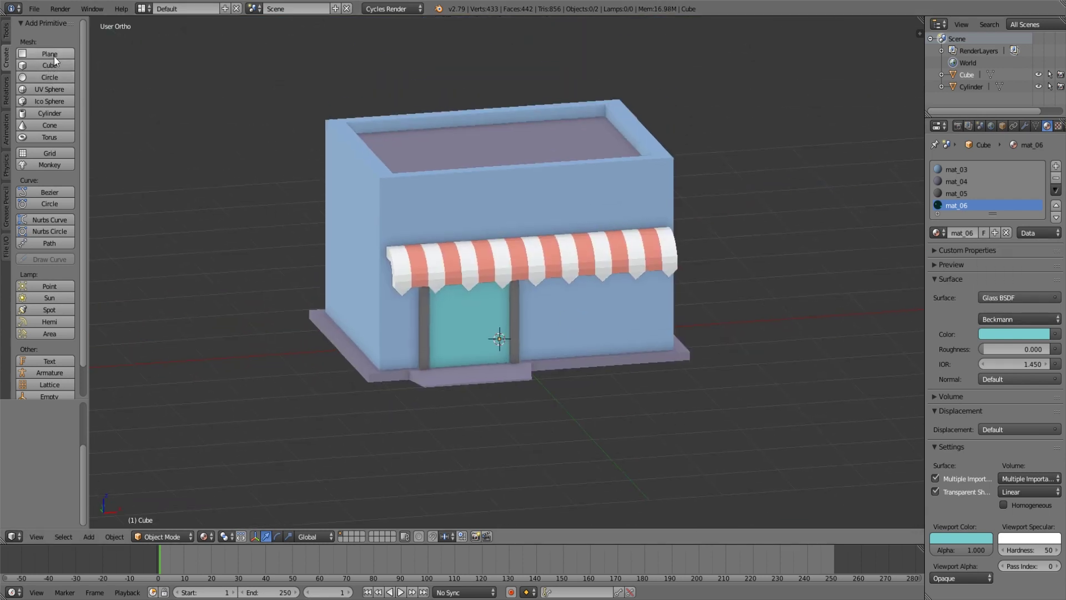
Add a new cube, move it to its own layer, and show only that layer.
click(52, 67)
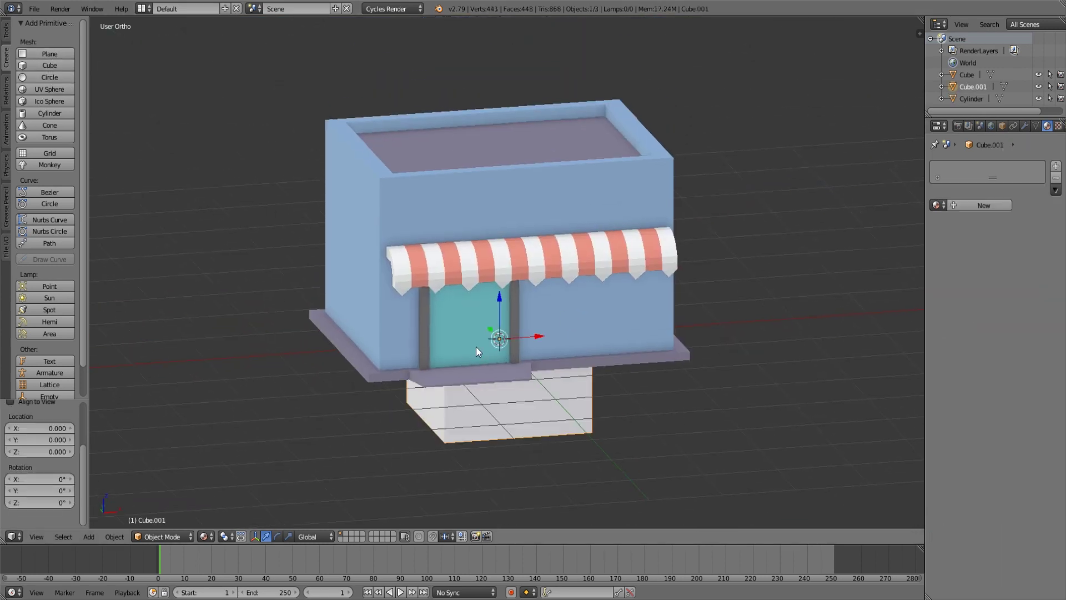
scroll(476, 351, down, 5)
middle_drag(517, 333, 549, 354)
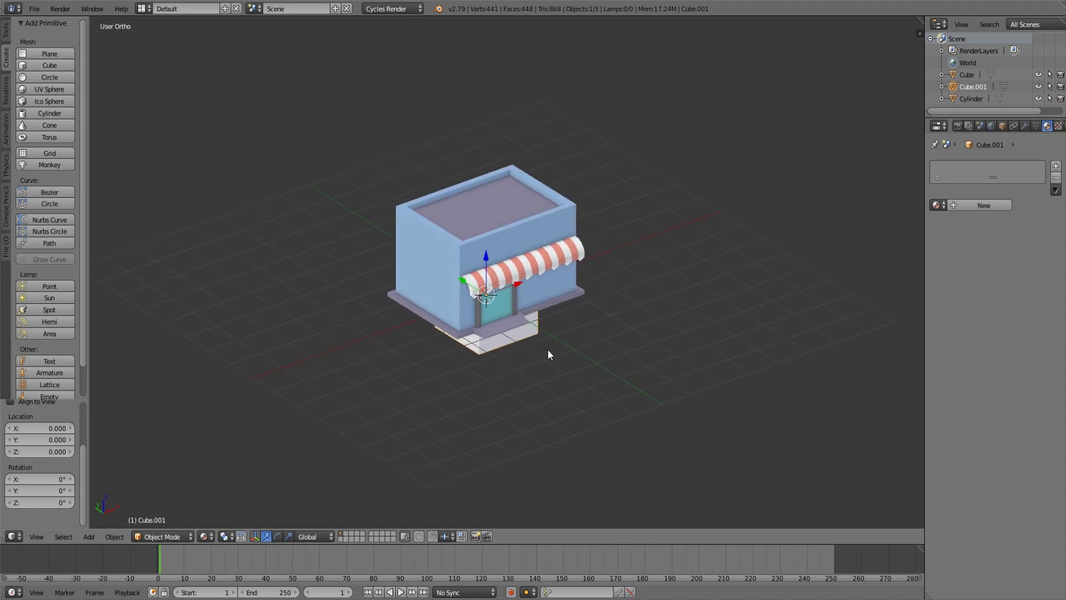
key(g)
key(y)
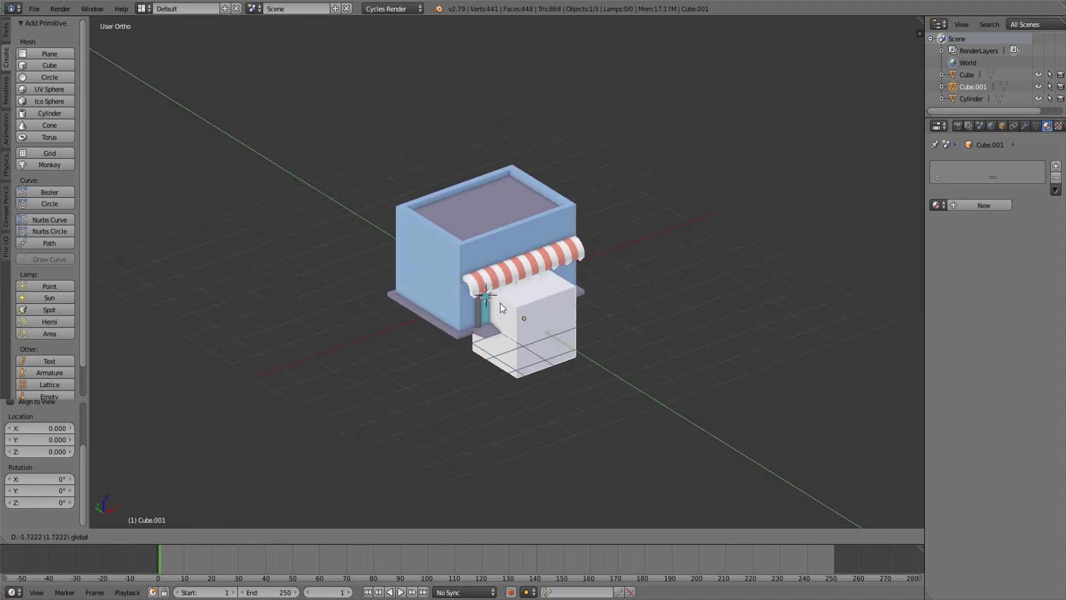
key(Escape)
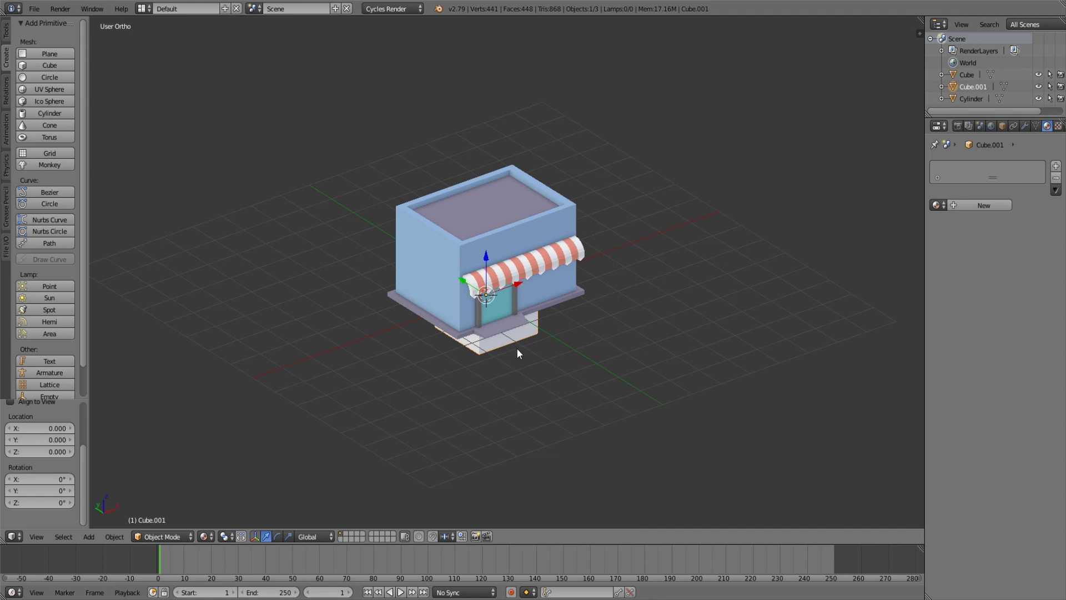
key(m)
click(615, 368)
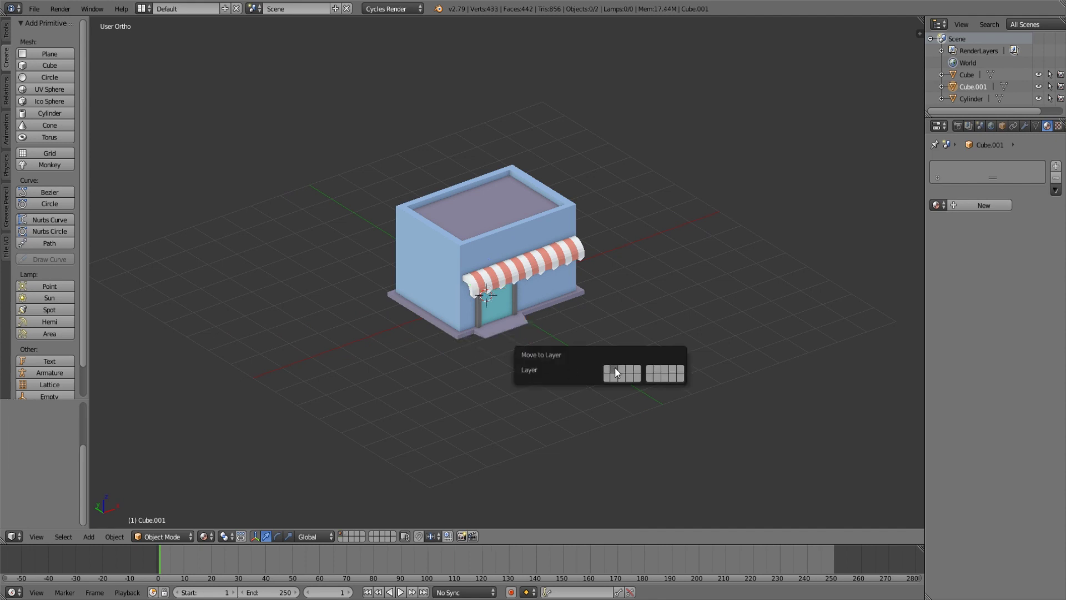
click(346, 534)
Flatten the cube along Z and make it thinner front to back.
scroll(499, 318, up, 5)
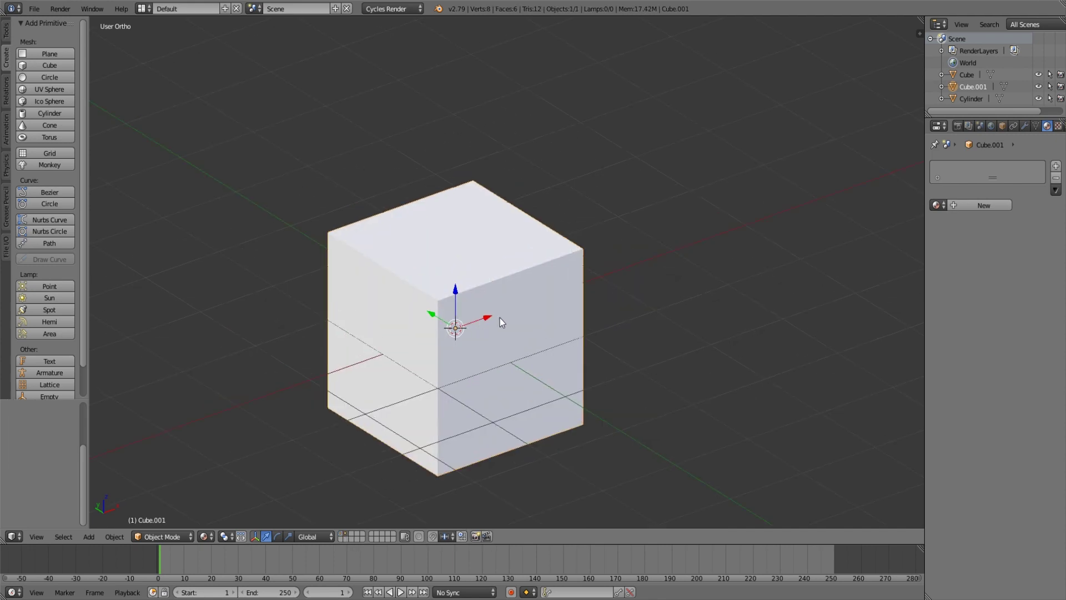
key(s)
key(z)
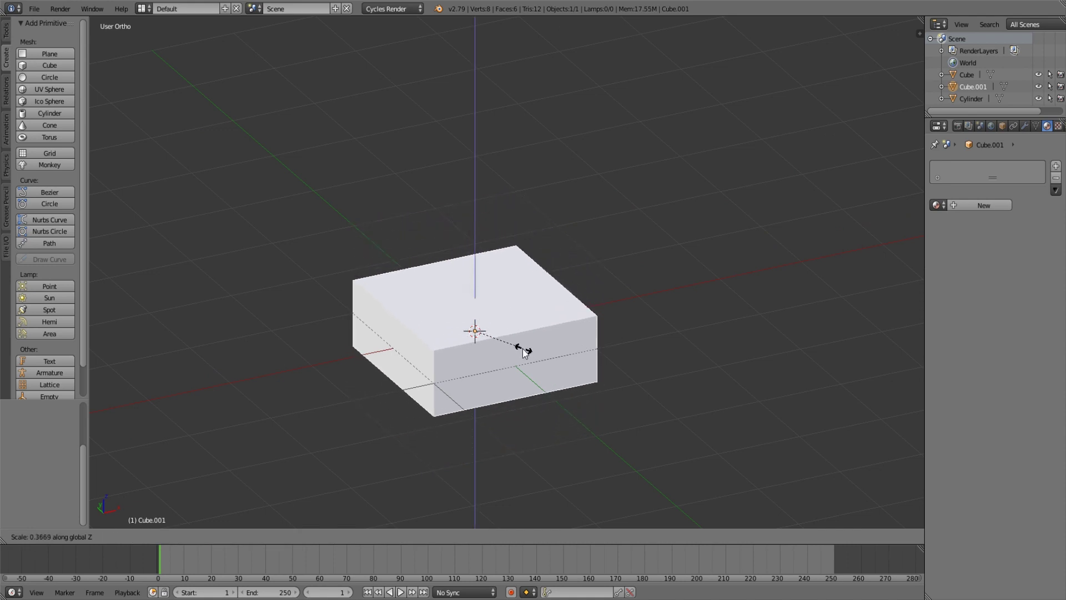
click(517, 351)
scroll(517, 351, down, 5)
key(s)
key(x)
key(y)
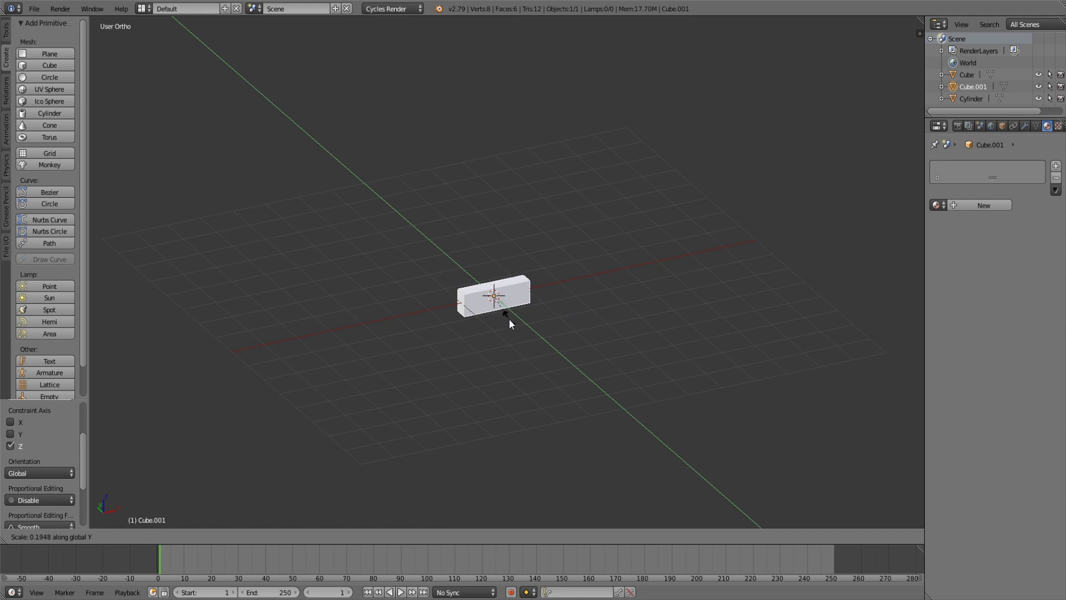
click(503, 316)
Stretch the slab wider along X, adjust its height, and raise it above the ground.
scroll(503, 316, up, 2)
key(s)
key(x)
click(632, 339)
key(s)
key(z)
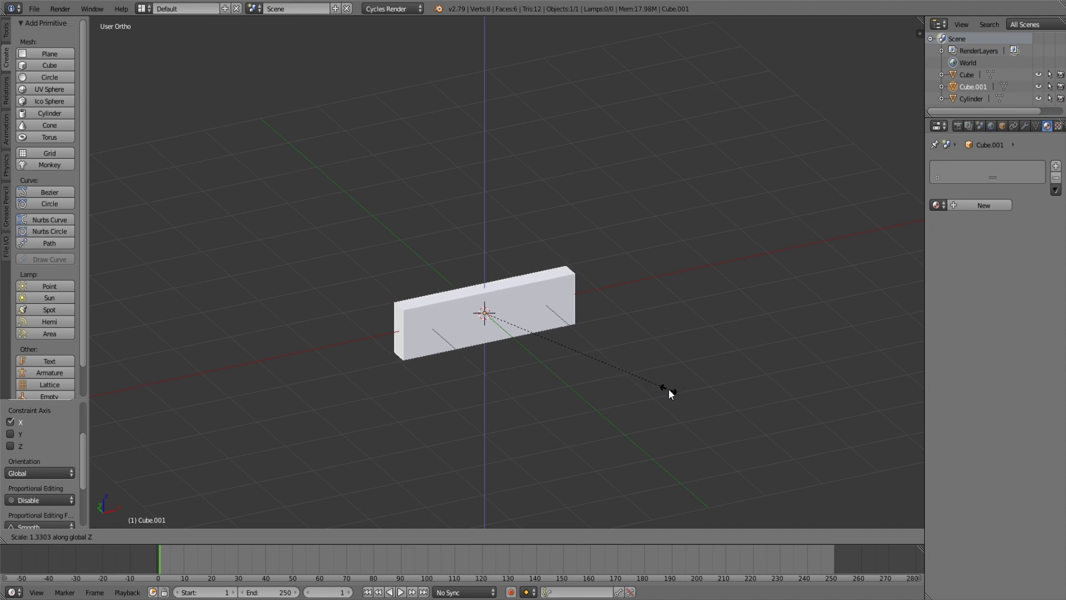
click(669, 389)
key(ctrl+z)
key(ctrl+shift+z)
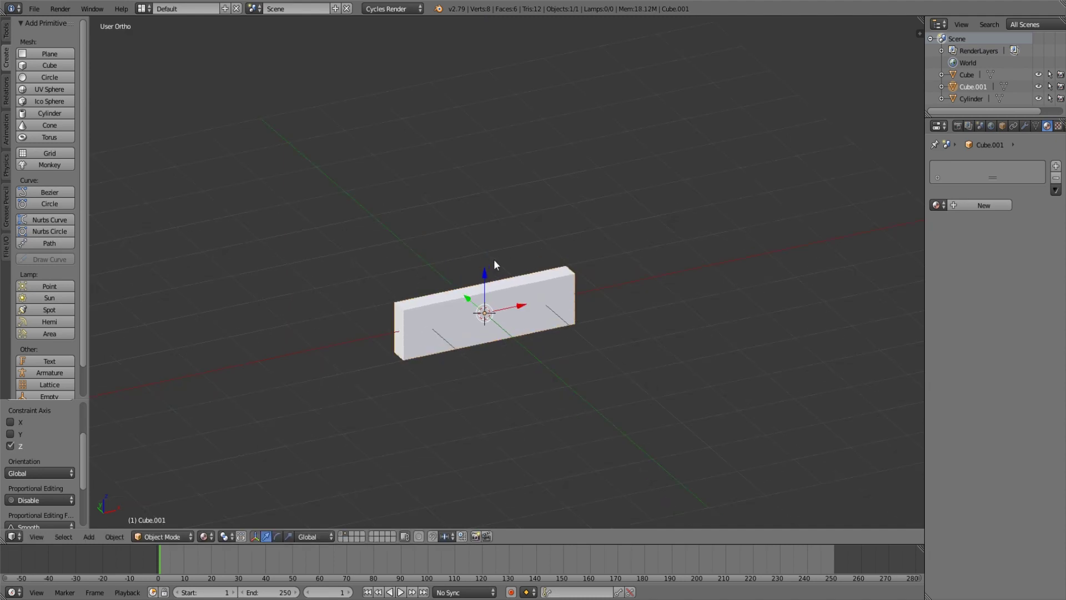
key(KP_1)
drag(521, 311, 521, 175)
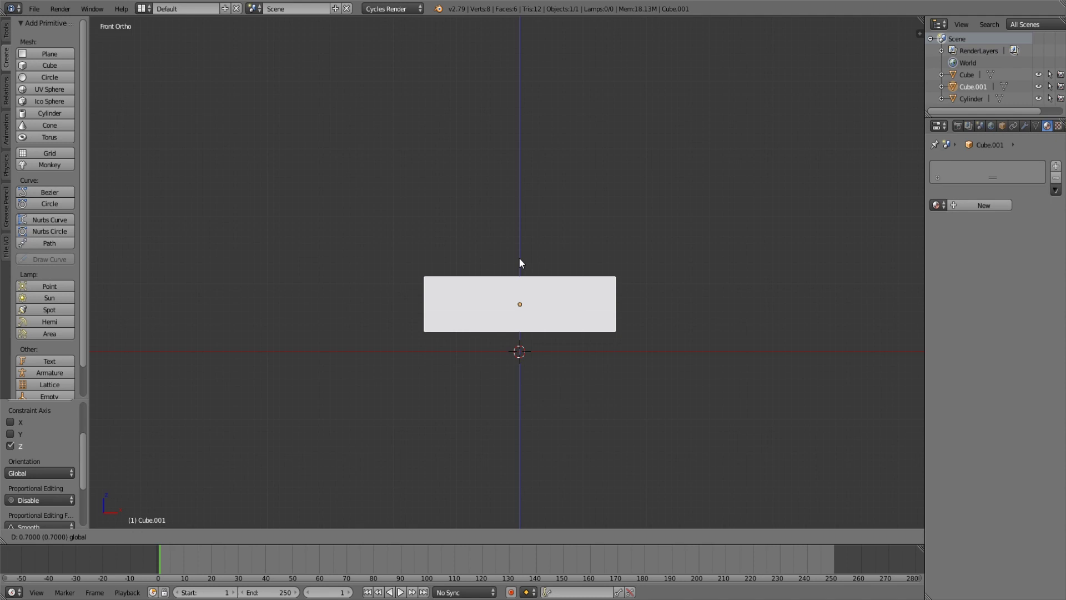
Give the sign board the lavender mat_04 material.
middle_drag(538, 209, 600, 356)
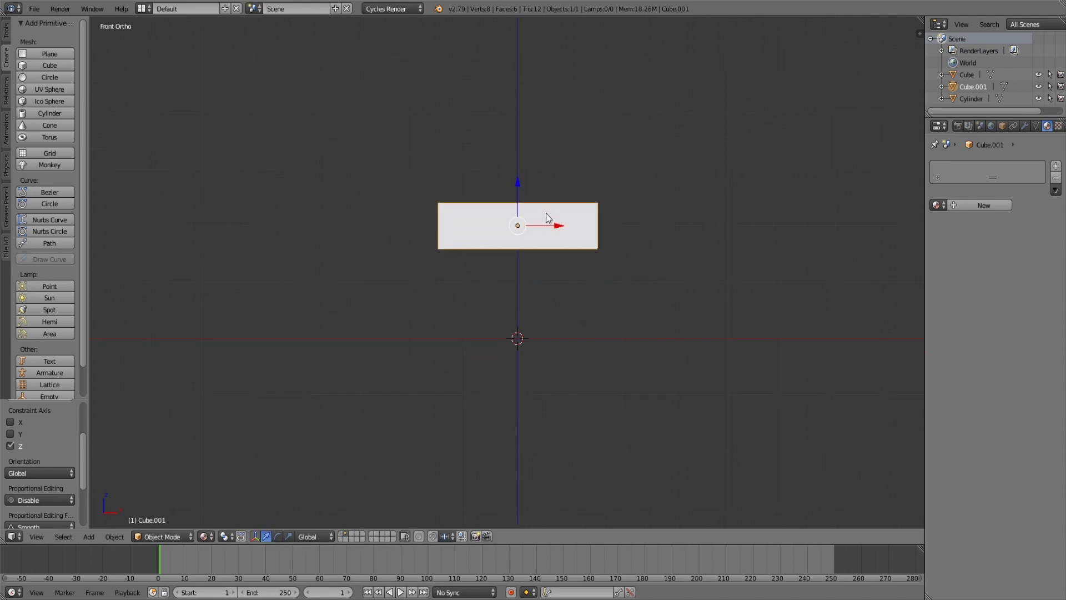
scroll(599, 356, up, 4)
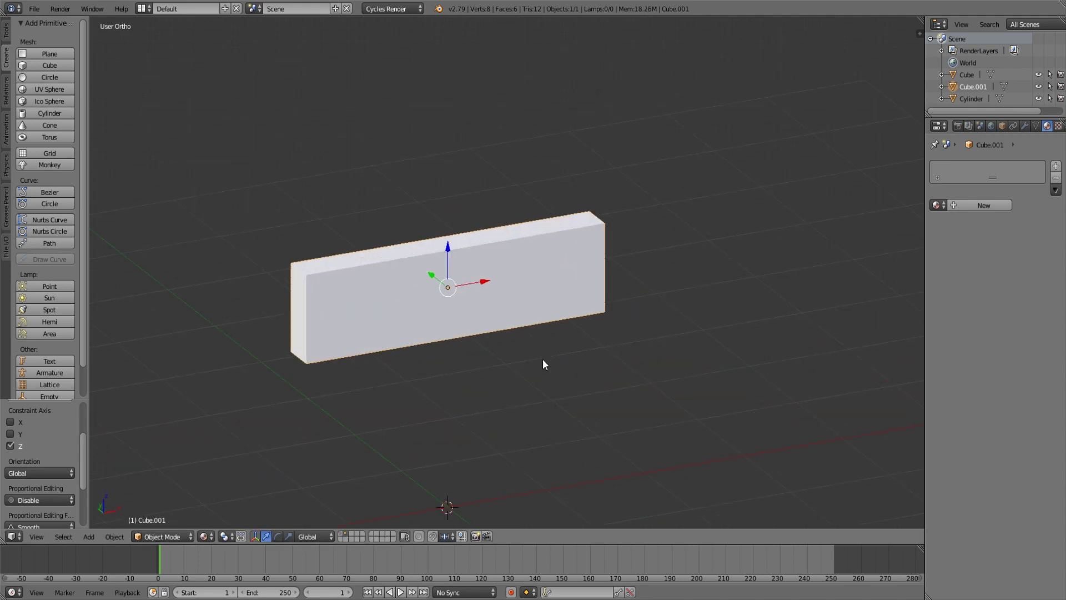
click(937, 205)
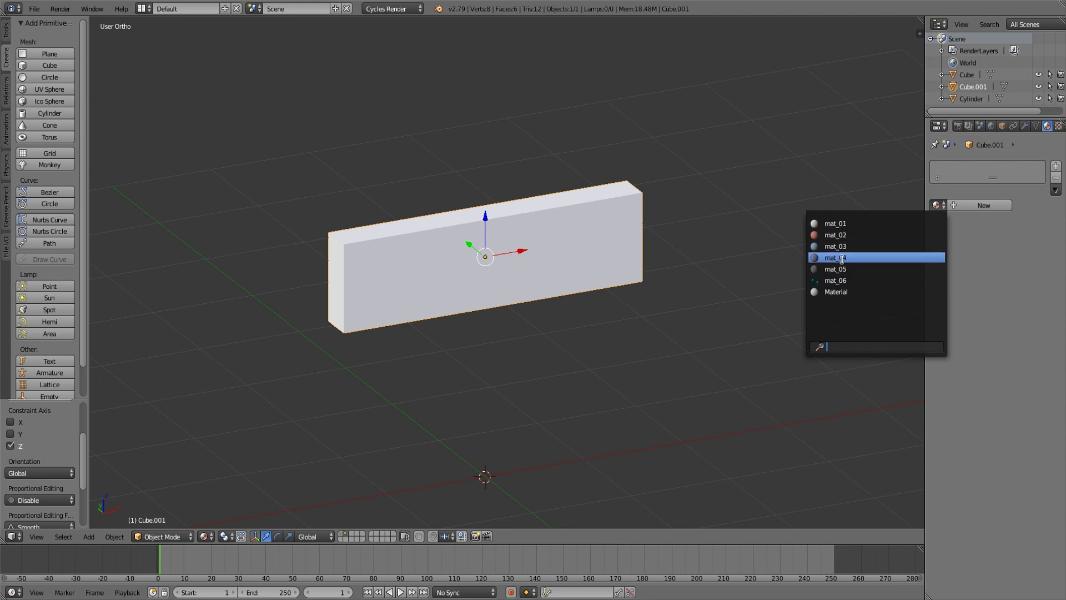
click(842, 257)
Deselect the board and add a default Text object at the origin.
key(a)
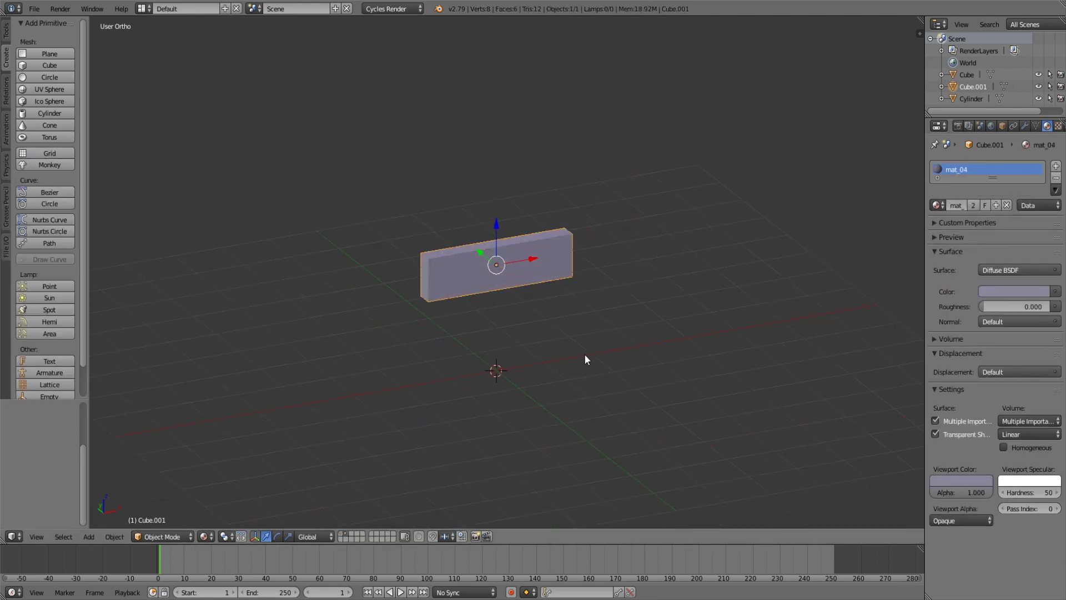
scroll(586, 360, up, 3)
mouse_move(603, 329)
middle_down()
mouse_move(531, 331)
mouse_move(673, 329)
mouse_move(577, 292)
middle_up()
scroll(597, 308, up, 4)
middle_drag(400, 242, 425, 248)
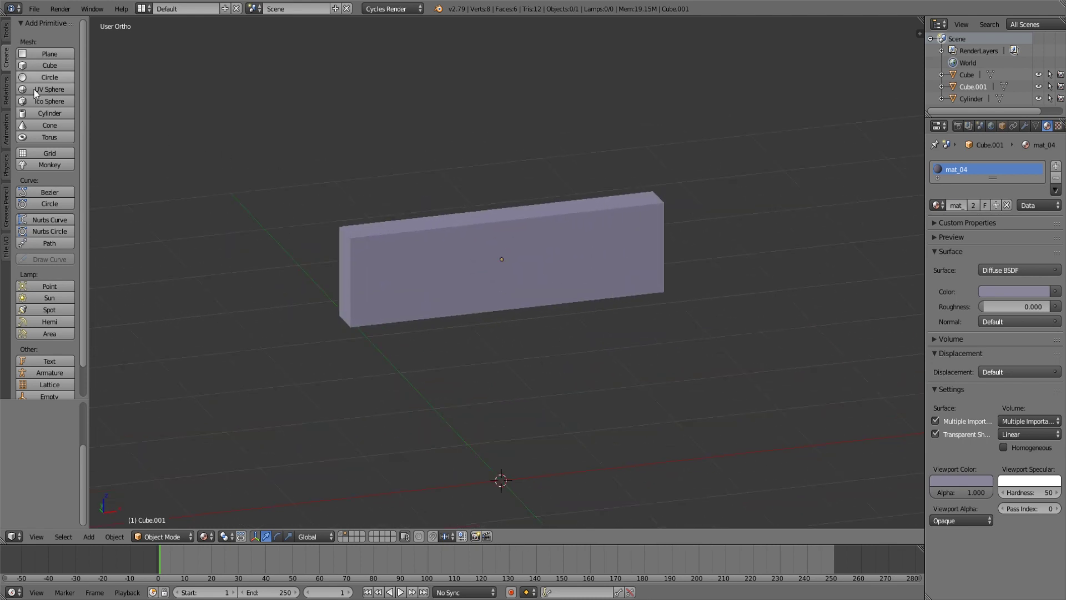
scroll(35, 89, down, 2)
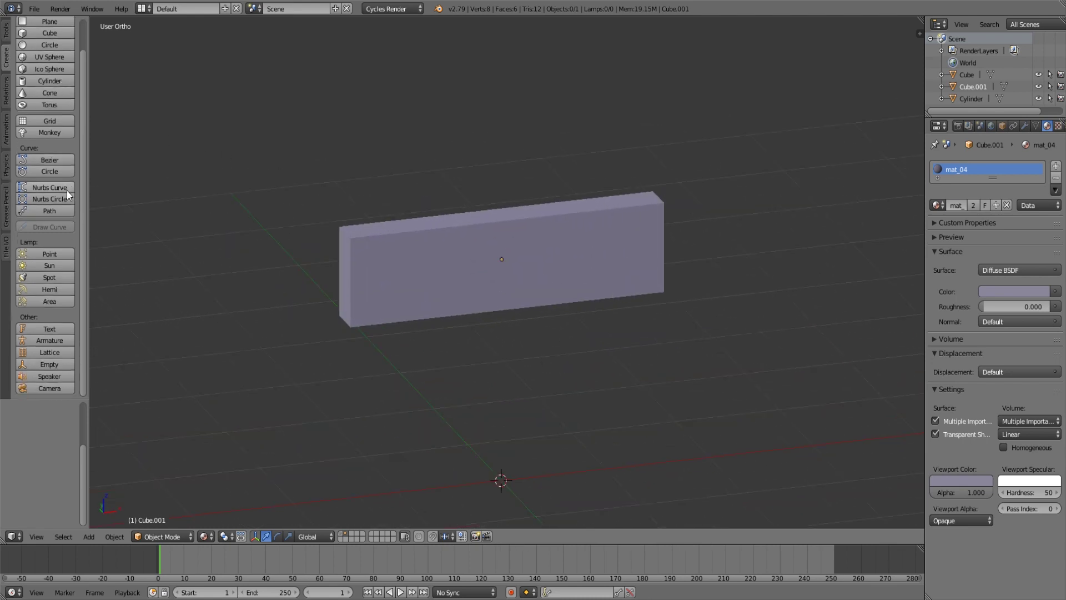
click(52, 328)
Rotate the text 90° about X so it stands upright.
scroll(768, 368, down, 2)
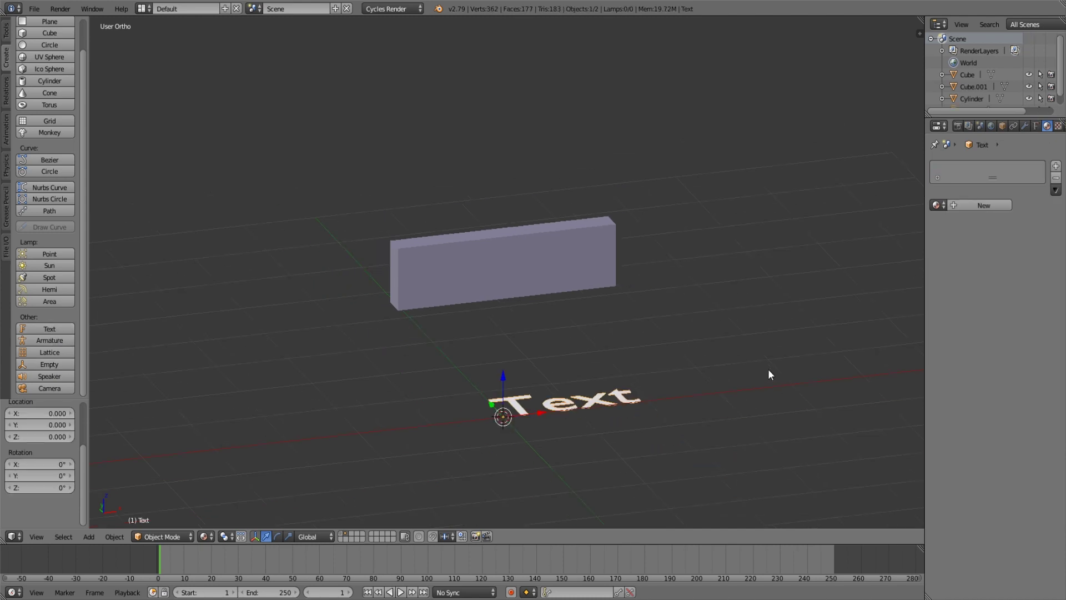
middle_drag(768, 369, 559, 276)
key(r)
text(y90)
key(Escape)
text(rx90)
key(Return)
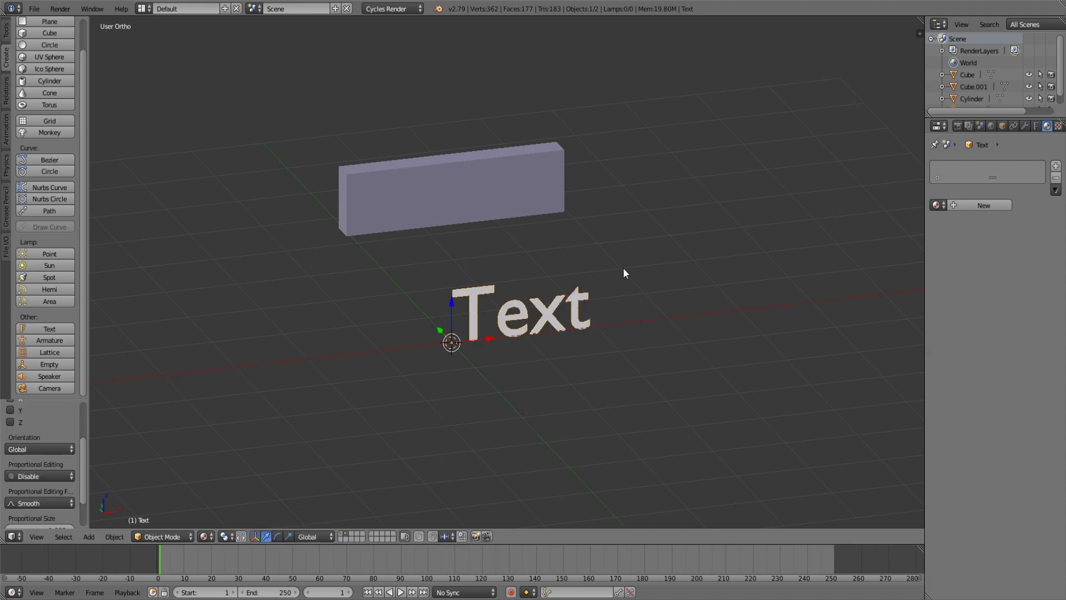
Move the text up and left onto the board, then forward against its front face.
key(KP_1)
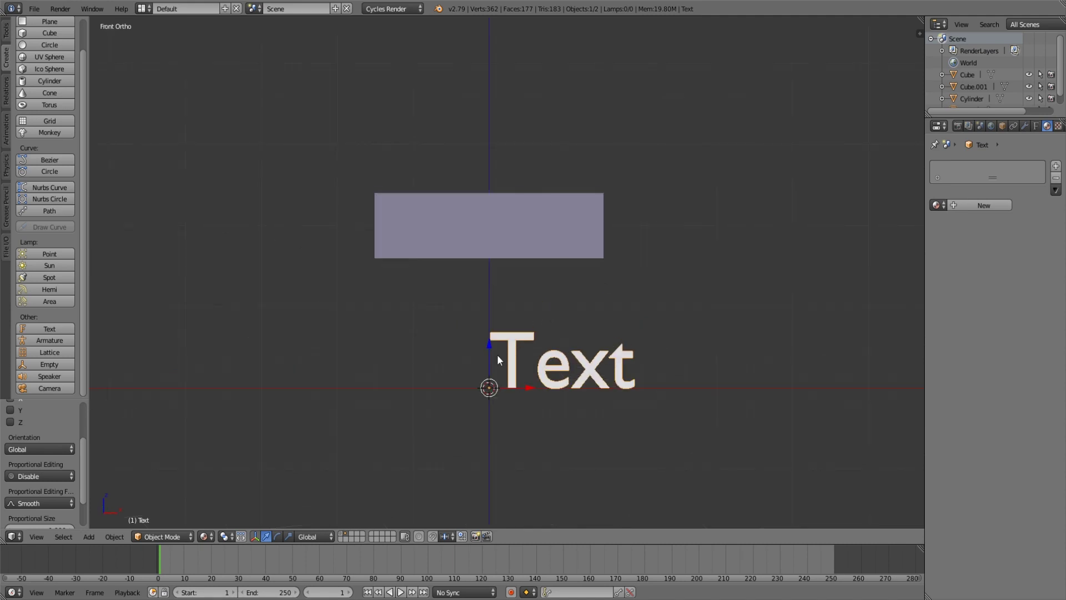
drag(488, 344, 481, 205)
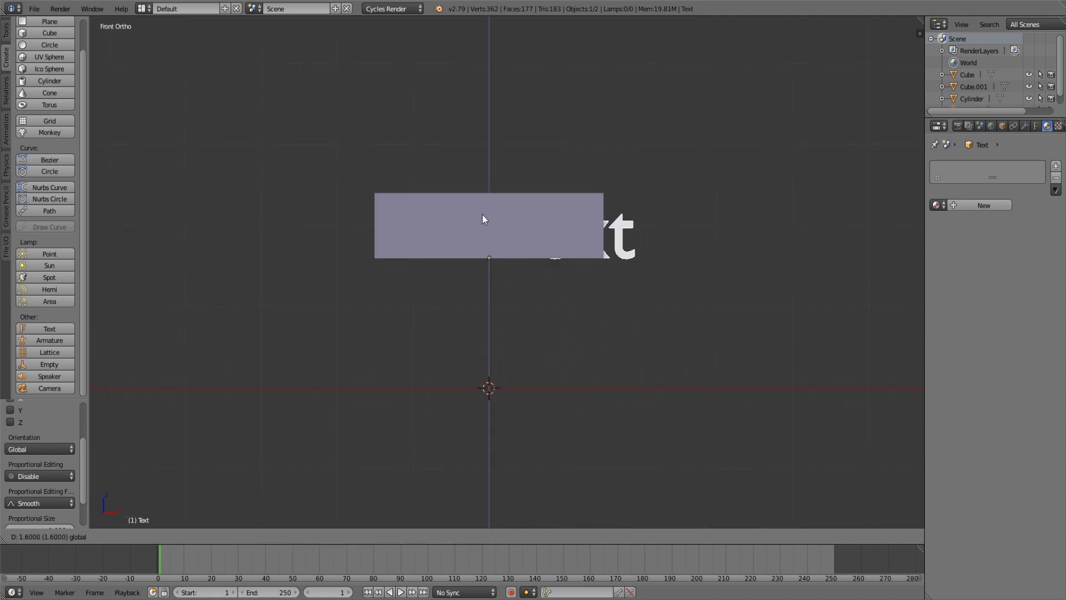
drag(527, 250, 452, 250)
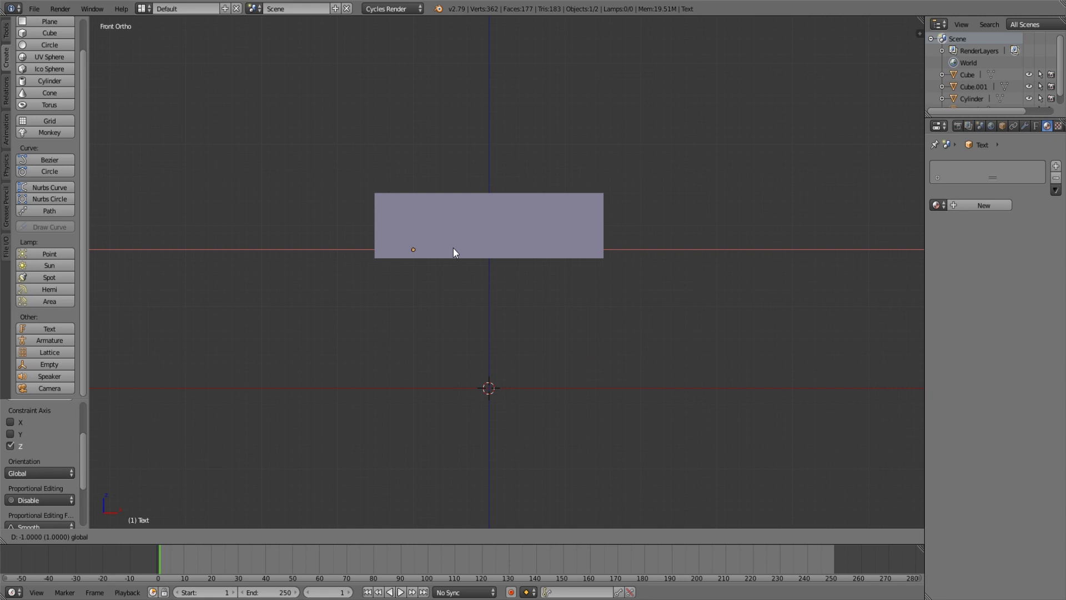
key(KP_3)
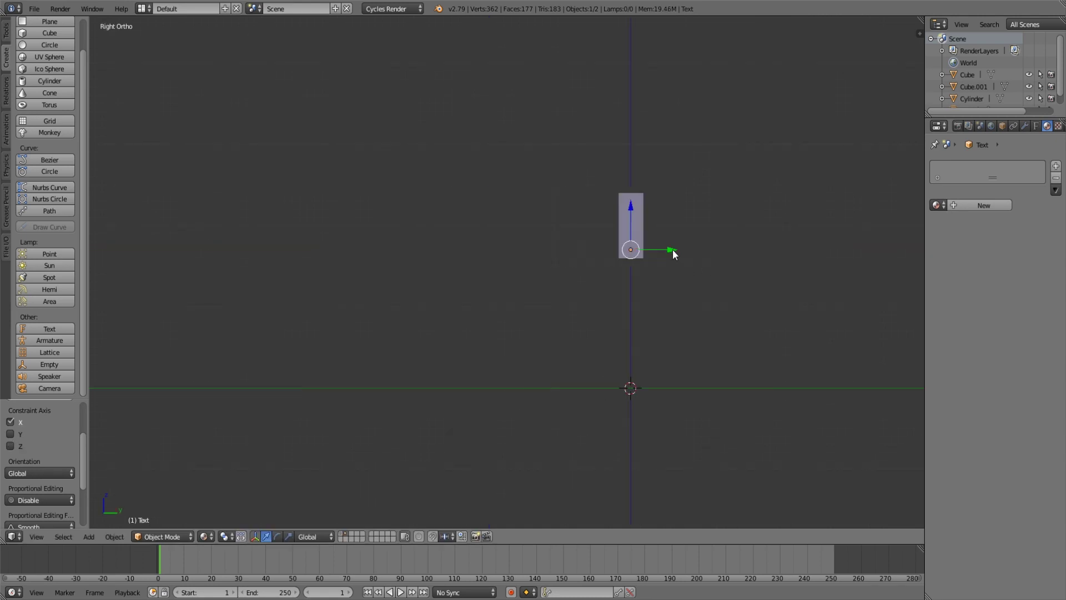
drag(673, 250, 655, 250)
click(656, 249)
mouse_move(659, 249)
middle_down()
mouse_move(598, 248)
mouse_move(719, 264)
mouse_move(569, 294)
mouse_move(518, 224)
middle_up()
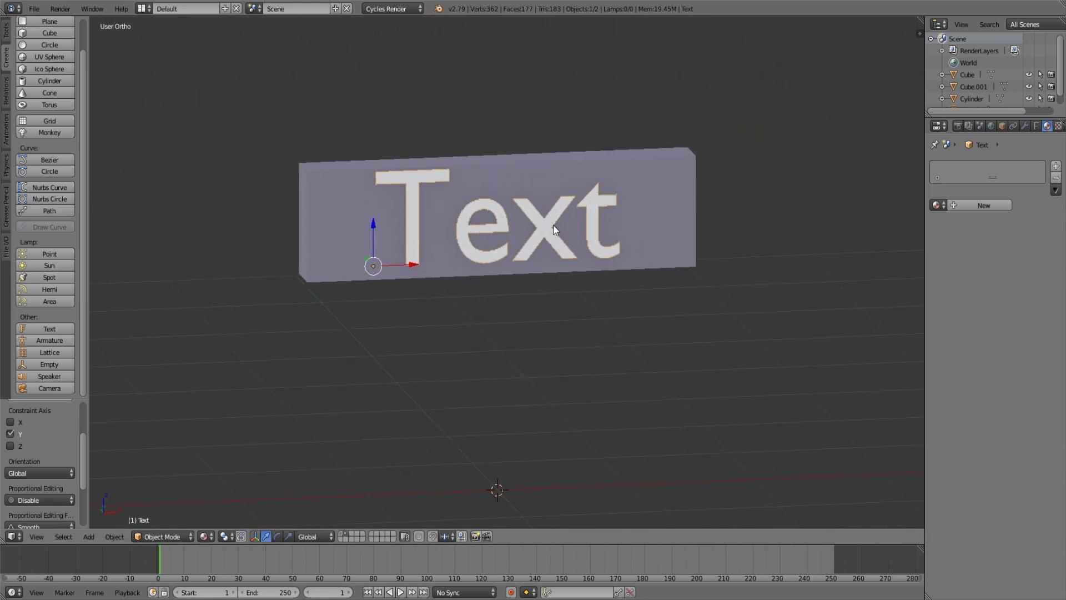
Replace the placeholder lettering with 'Drugs' and return to Object Mode.
key(Tab)
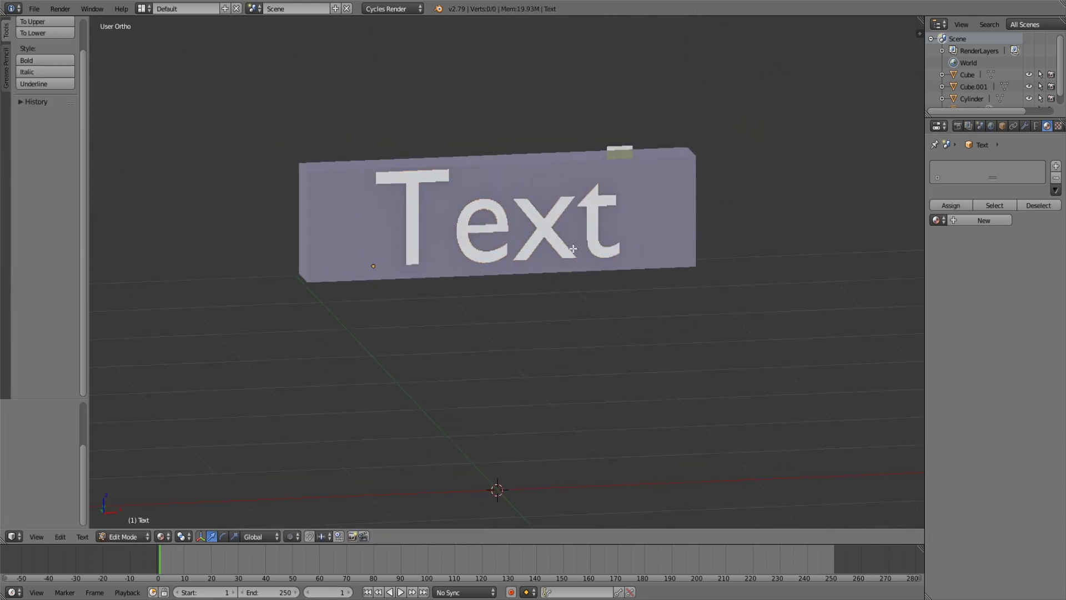
key(BackSpace)
key(BackSpace)
key(BackSpace)
key(BackSpace)
text(S)
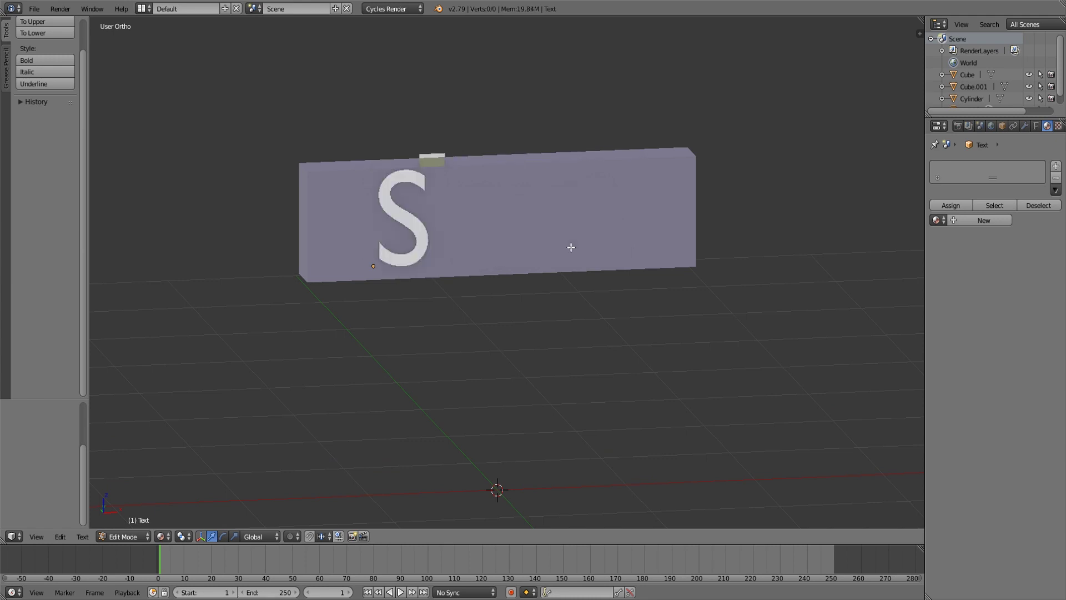
text(ho)
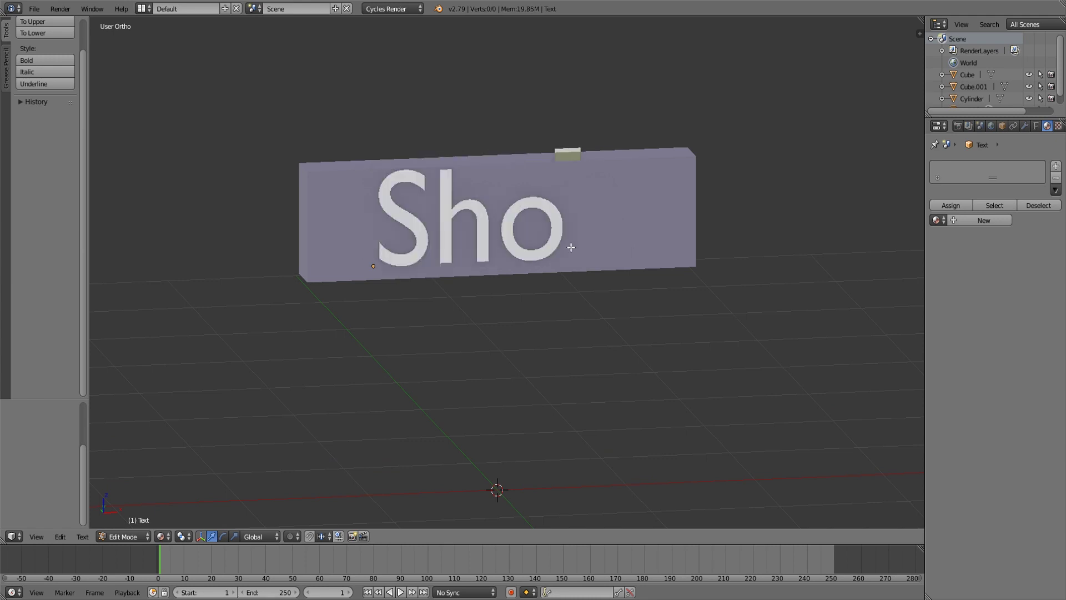
key(BackSpace)
key(BackSpace)
key(BackSpace)
text(Dr)
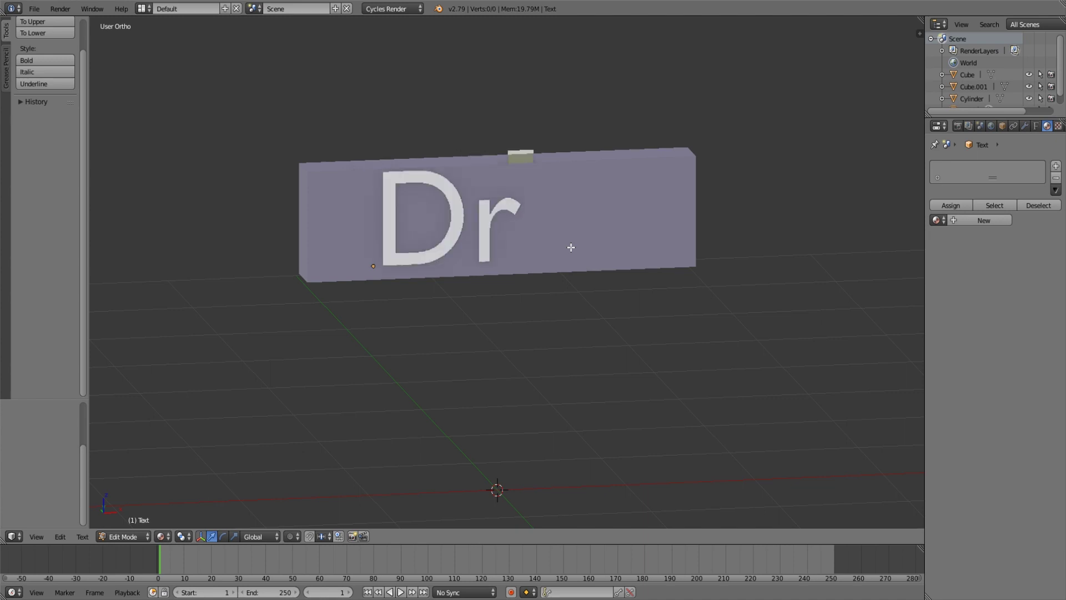
text(ugs)
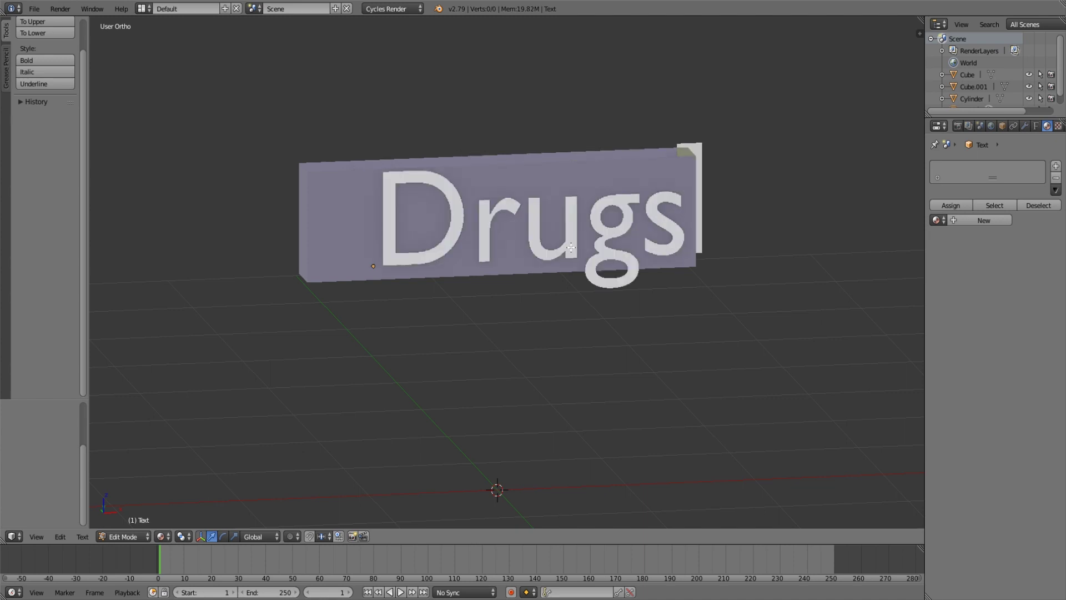
key(Return)
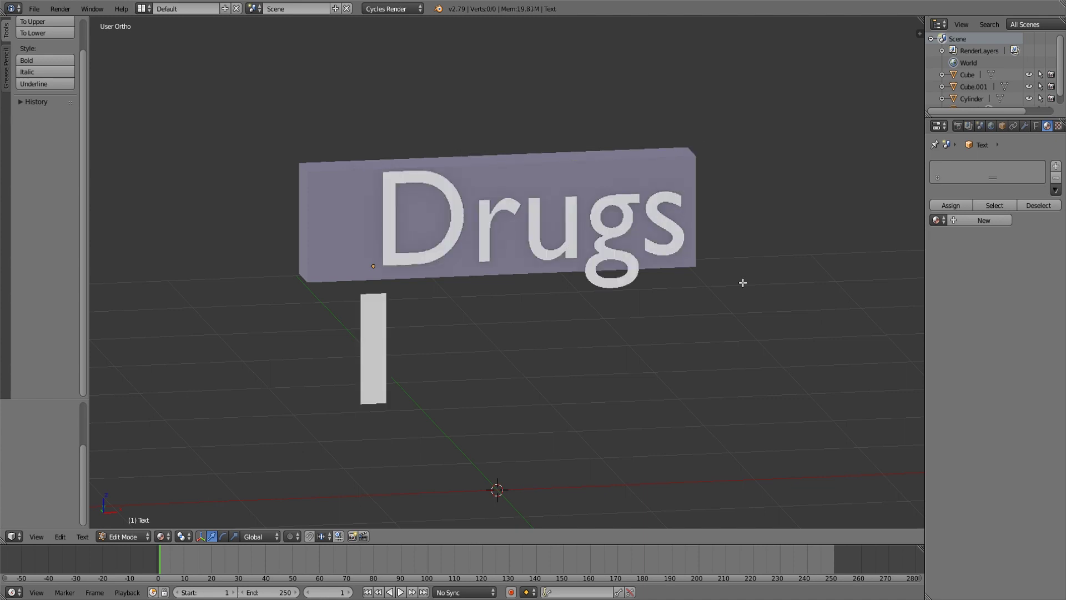
key(BackSpace)
key(Tab)
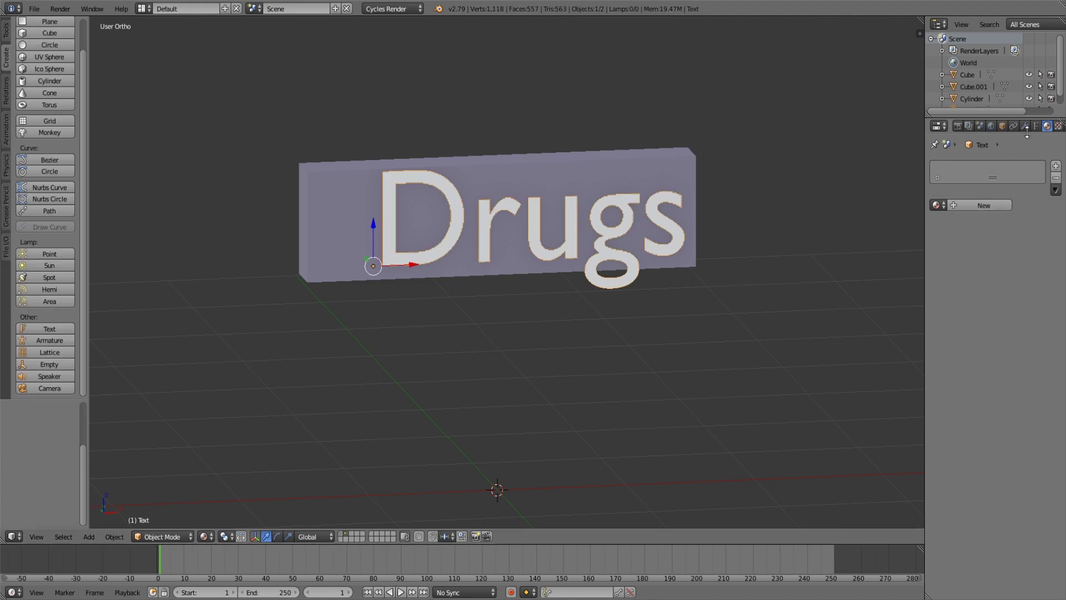
Give the text a small offset and set its extrude depth to 0.1.
click(1036, 126)
scroll(980, 199, down, 3)
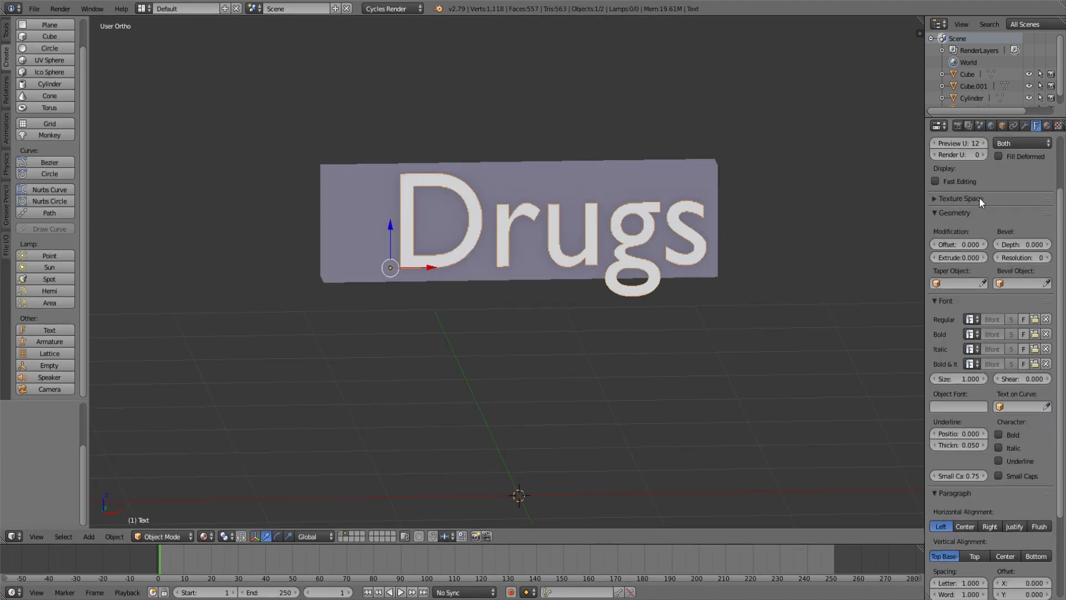
drag(959, 244, 969, 244)
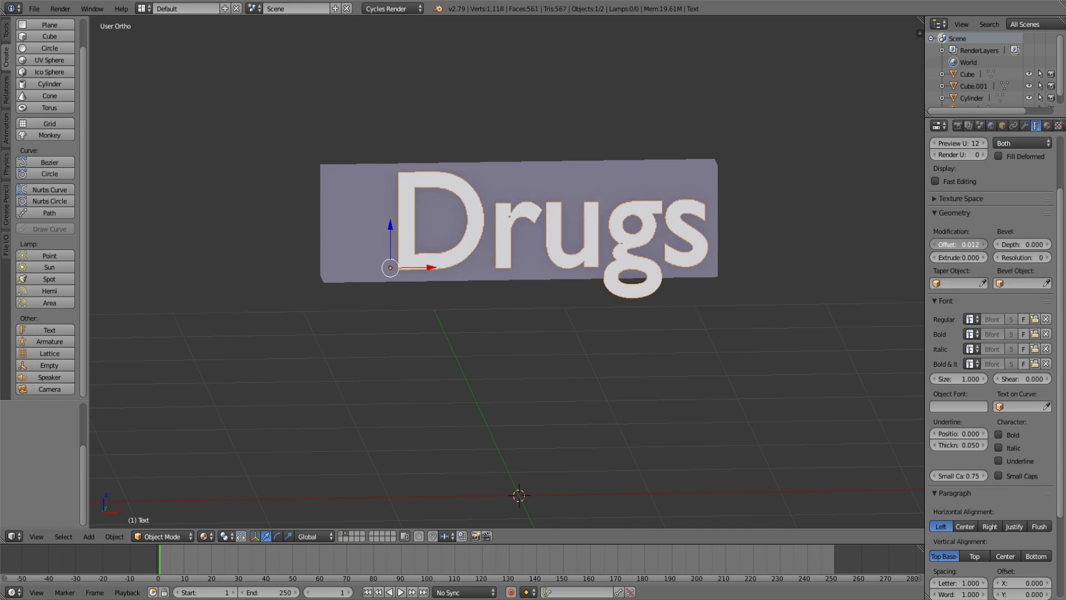
drag(959, 257, 977, 257)
mouse_move(726, 278)
middle_down()
mouse_move(632, 295)
mouse_move(716, 314)
middle_up()
drag(959, 258, 983, 258)
click(954, 257)
text(0.1)
key(Return)
Reposition the text in front view and load a new font file.
key(KP_1)
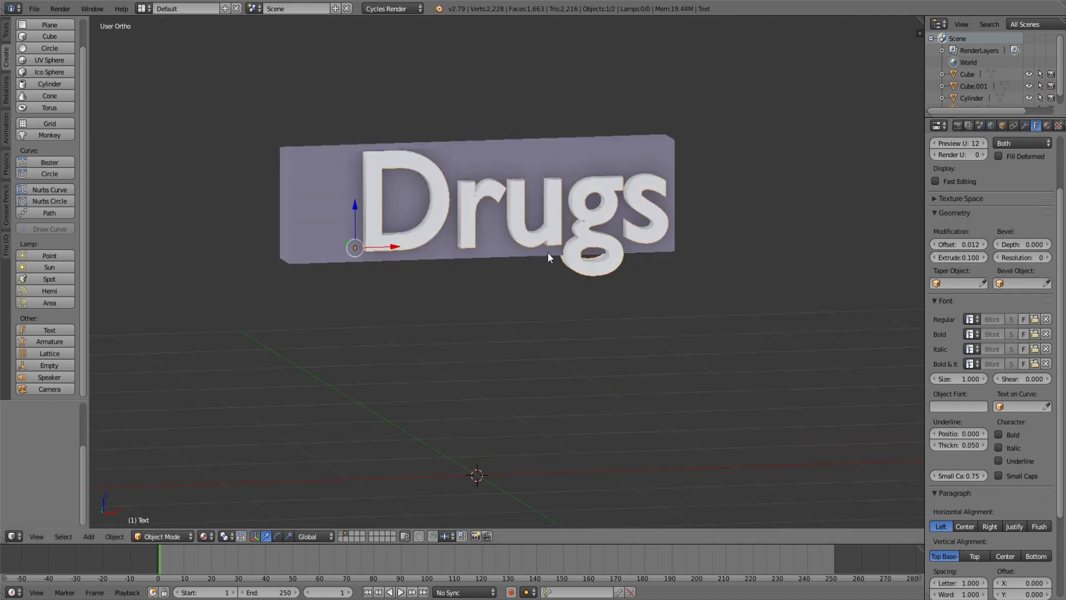
shift+middle_drag(339, 189, 445, 205)
scroll(905, 322, down, 4)
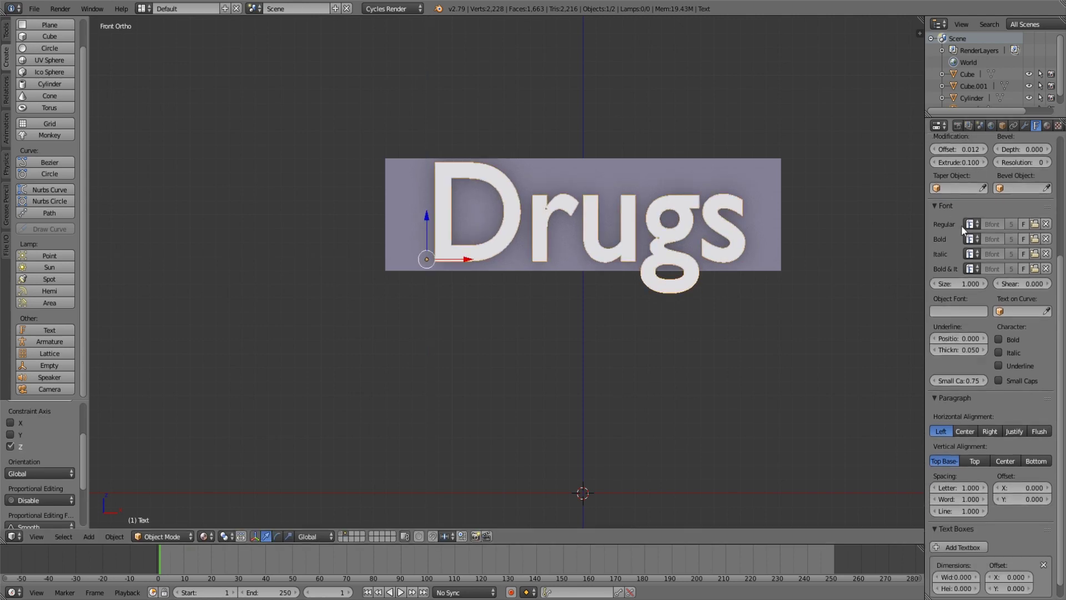
click(1034, 214)
double_click(170, 163)
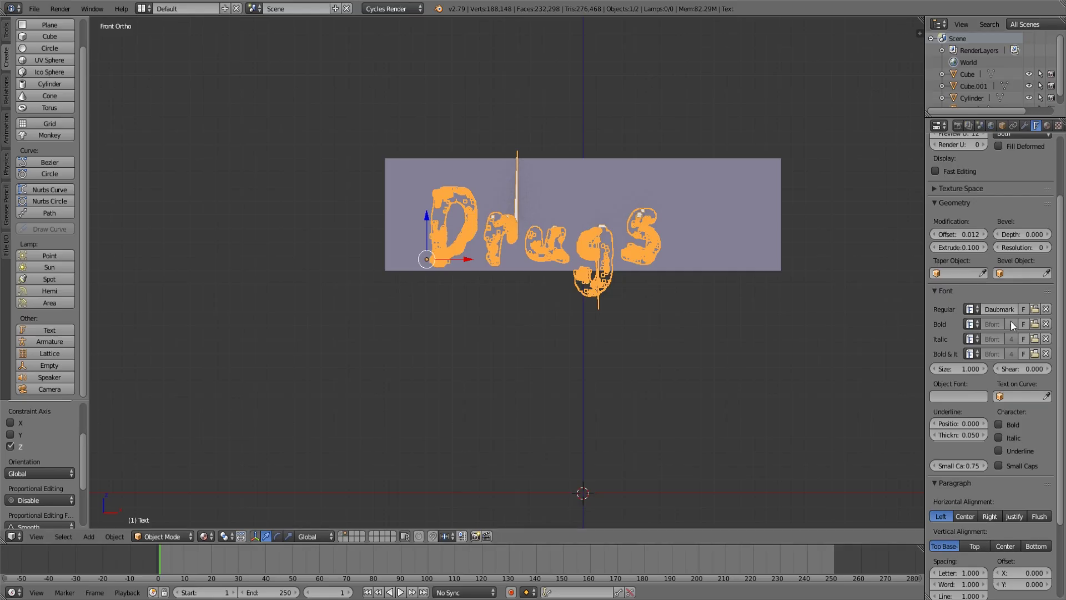
click(1034, 309)
double_click(167, 91)
Retype the lettering as capital 'DRUGS'.
key(Tab)
key(BackSpace)
key(BackSpace)
key(BackSpace)
key(BackSpace)
text(RUGS)
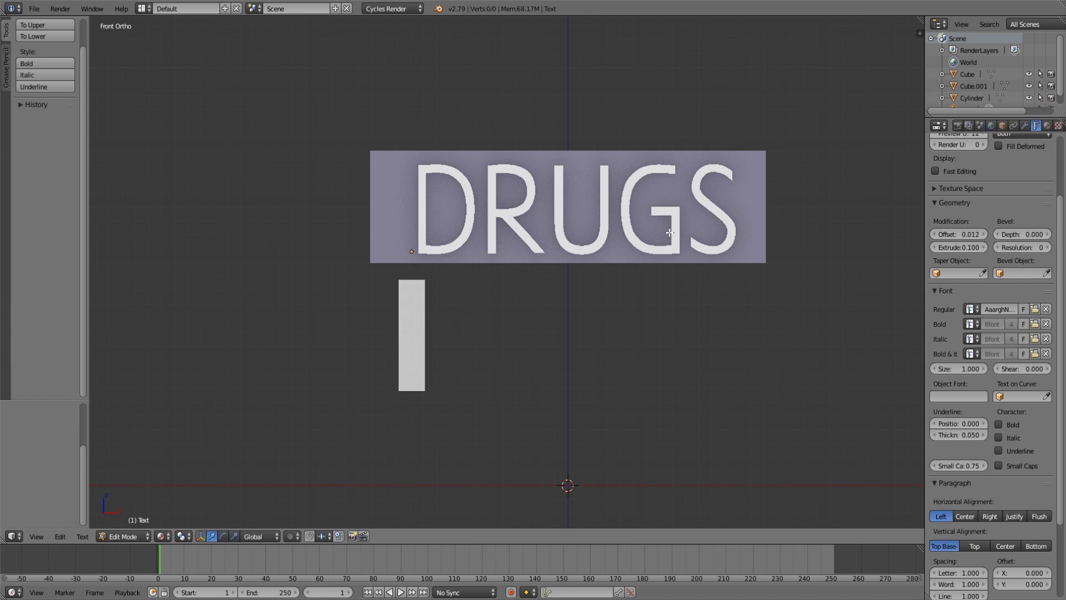
key(Tab)
mouse_move(445, 250)
middle_down()
mouse_move(661, 284)
mouse_move(622, 298)
middle_up()
scroll(621, 297, up, 2)
Thicken the letters to about 0.034 offset and assign the mat_01 material.
drag(959, 234, 977, 240)
middle_drag(611, 250, 631, 267)
scroll(632, 266, down, 2)
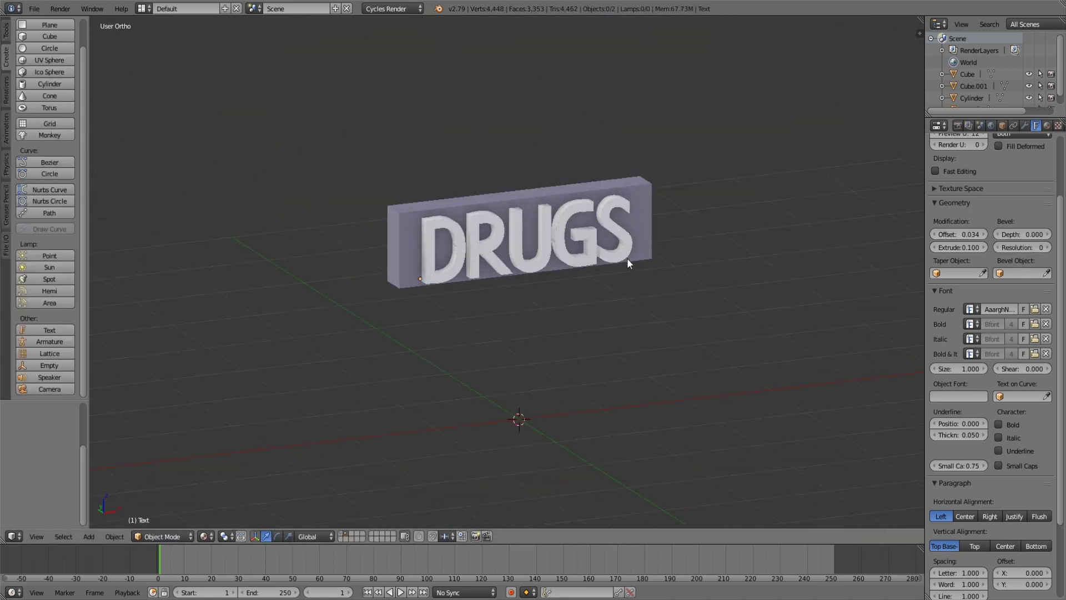
click(1047, 126)
click(938, 205)
click(833, 217)
scroll(593, 334, down, 5)
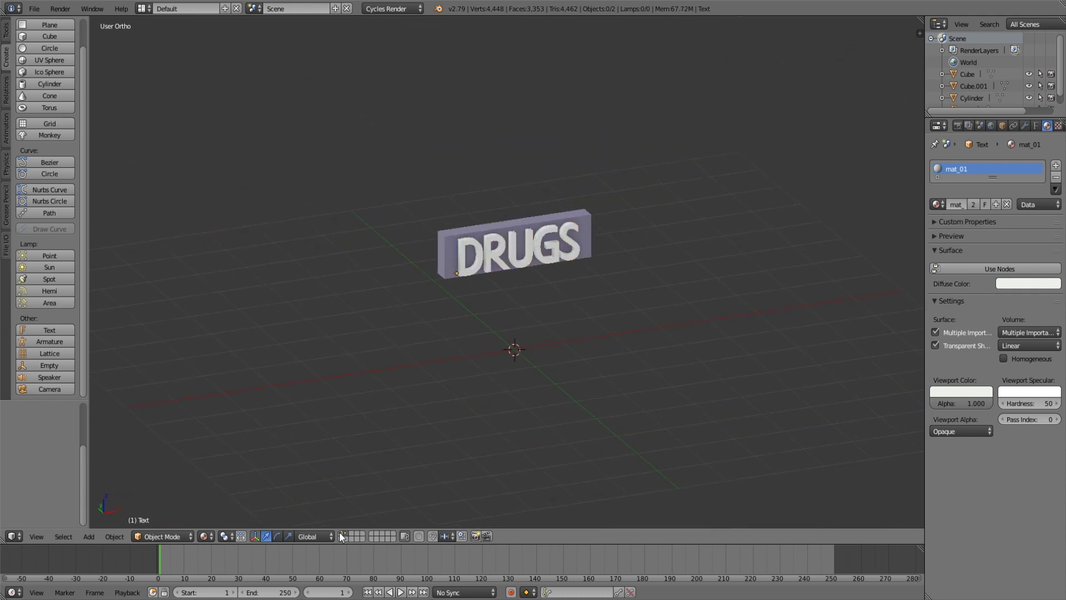
Select the sign board, shift it along Y, and show the shop building layer.
scroll(672, 174, up, 4)
right_click(672, 174)
middle_drag(671, 174, 651, 278)
key(g)
key(y)
click(639, 283)
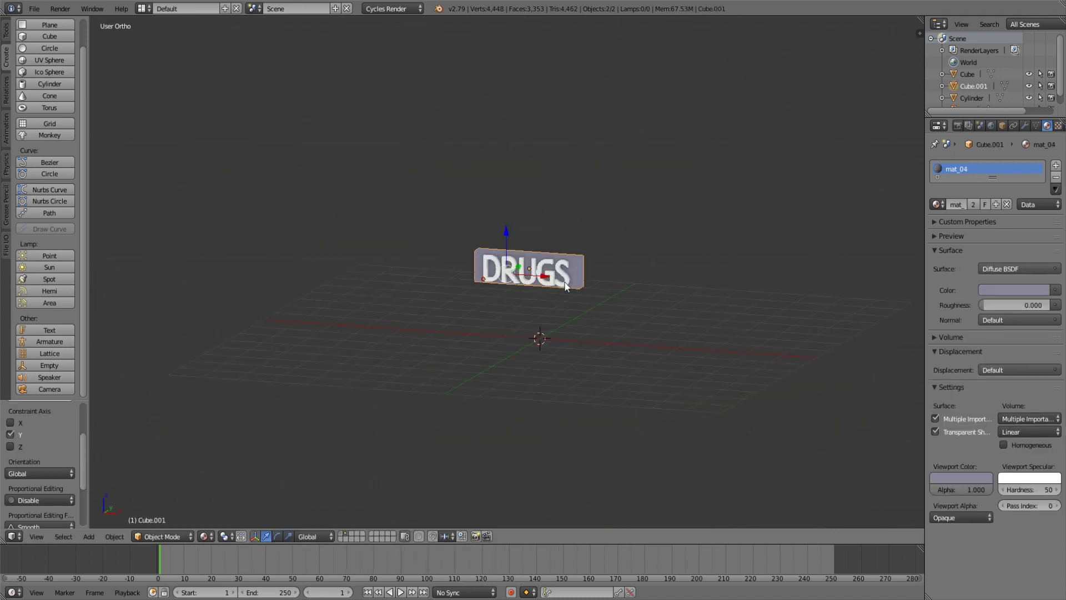
scroll(622, 289, up, 3)
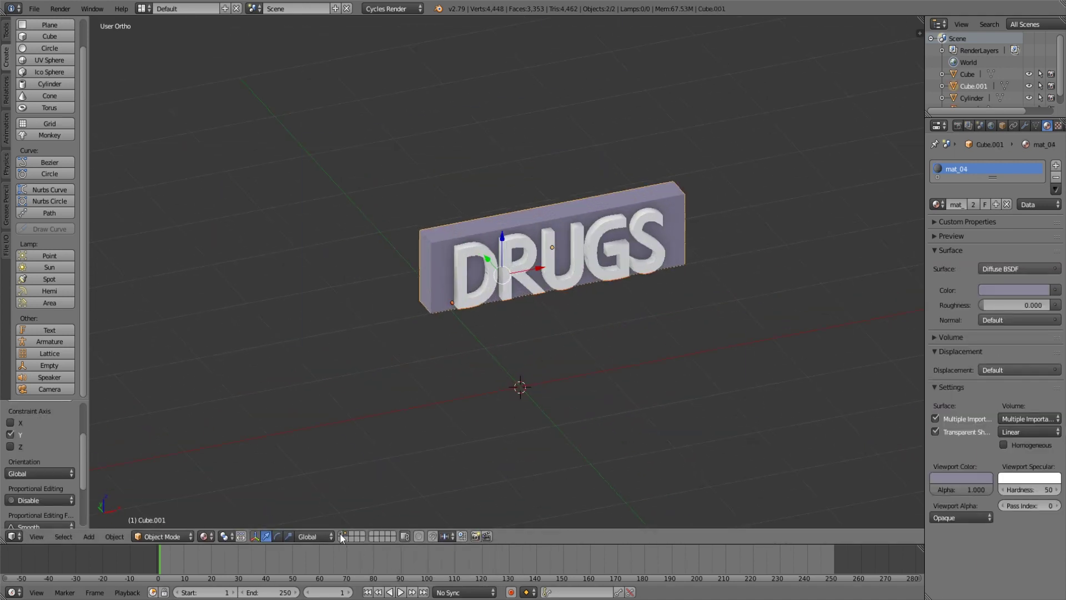
shift+click(343, 537)
Slide the sign onto the shop front, shrink it, and raise it above the awning.
middle_drag(558, 268, 471, 264)
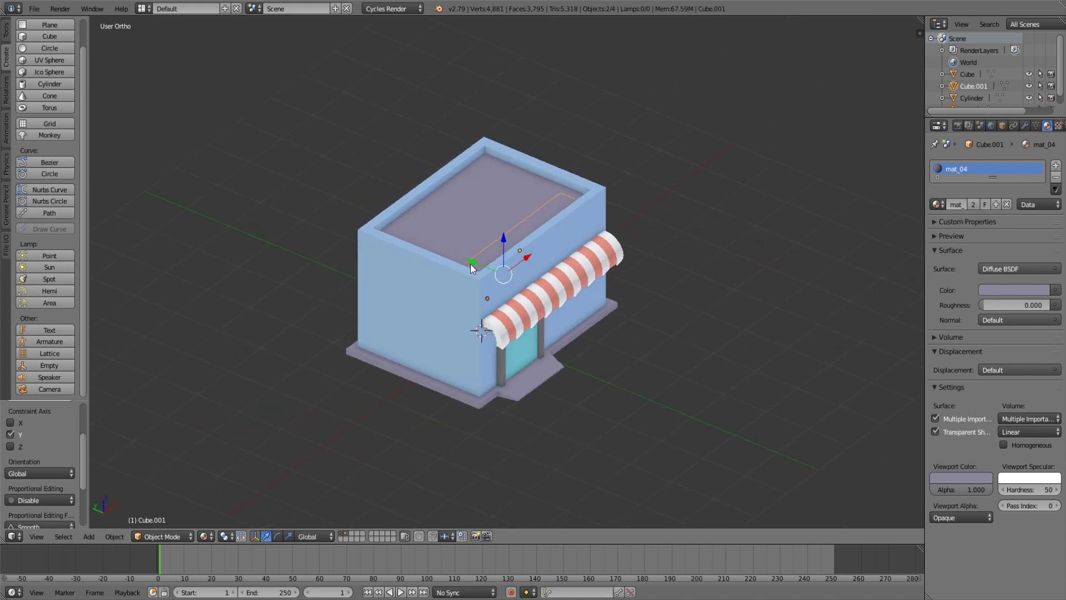
drag(473, 266, 499, 271)
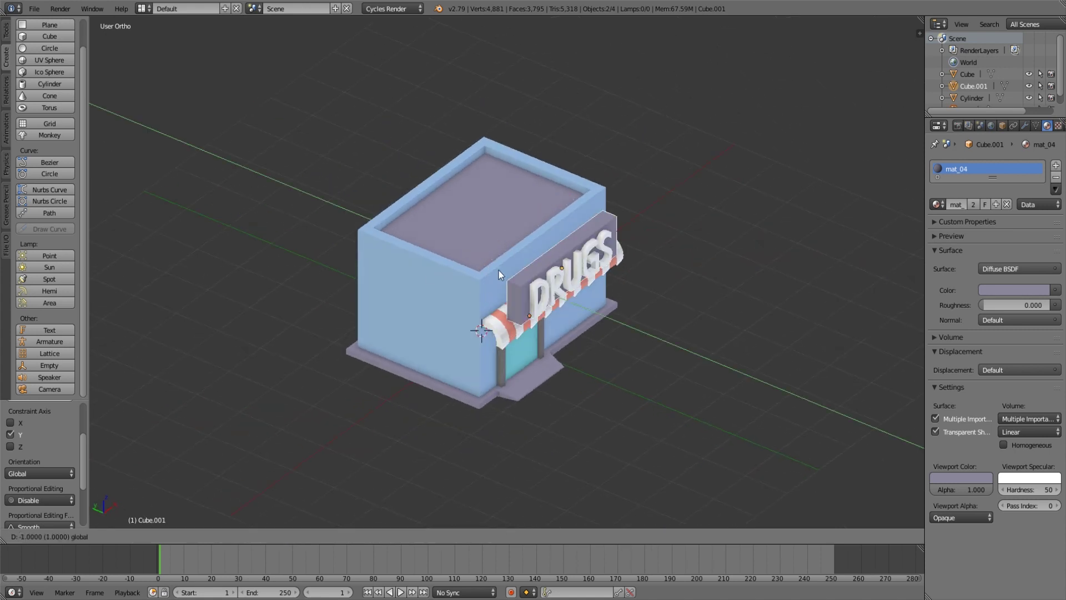
drag(499, 271, 492, 271)
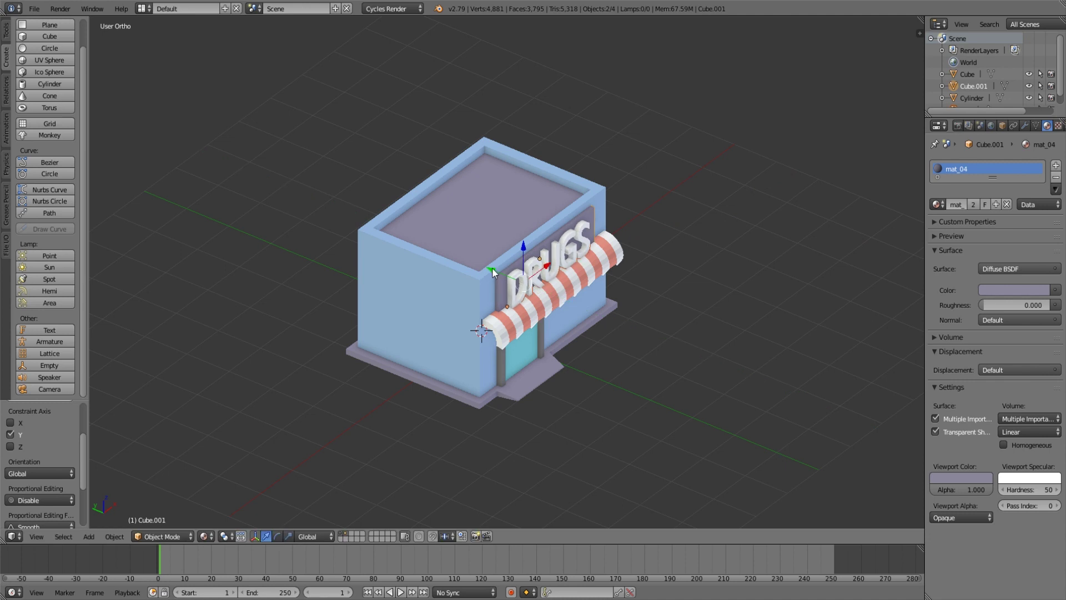
key(KP_1)
scroll(513, 274, up, 5)
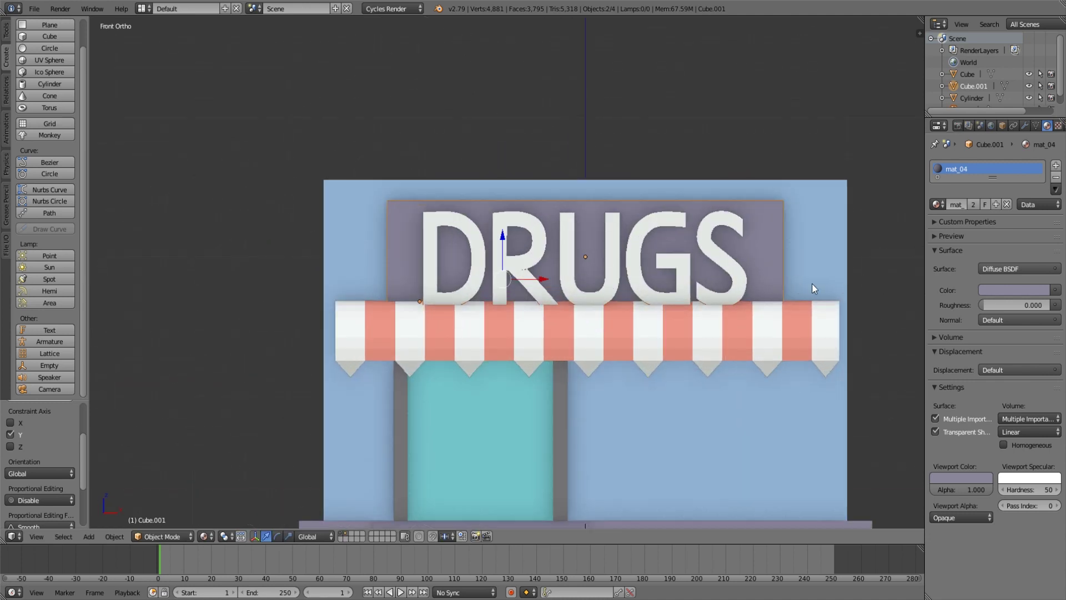
key(s)
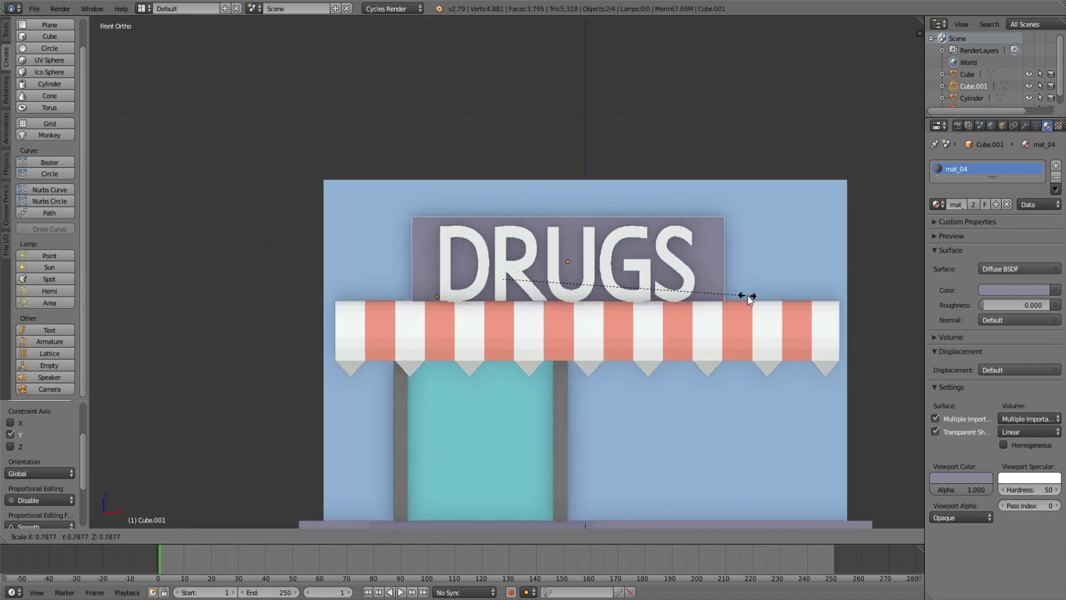
click(739, 297)
mouse_move(503, 240)
mouse_down()
mouse_move(501, 226)
mouse_move(521, 252)
mouse_move(565, 260)
mouse_up()
scroll(565, 260, down, 2)
Select the DRUGS text together with its board and shift them left along X.
middle_drag(561, 278, 652, 305)
scroll(611, 282, up, 5)
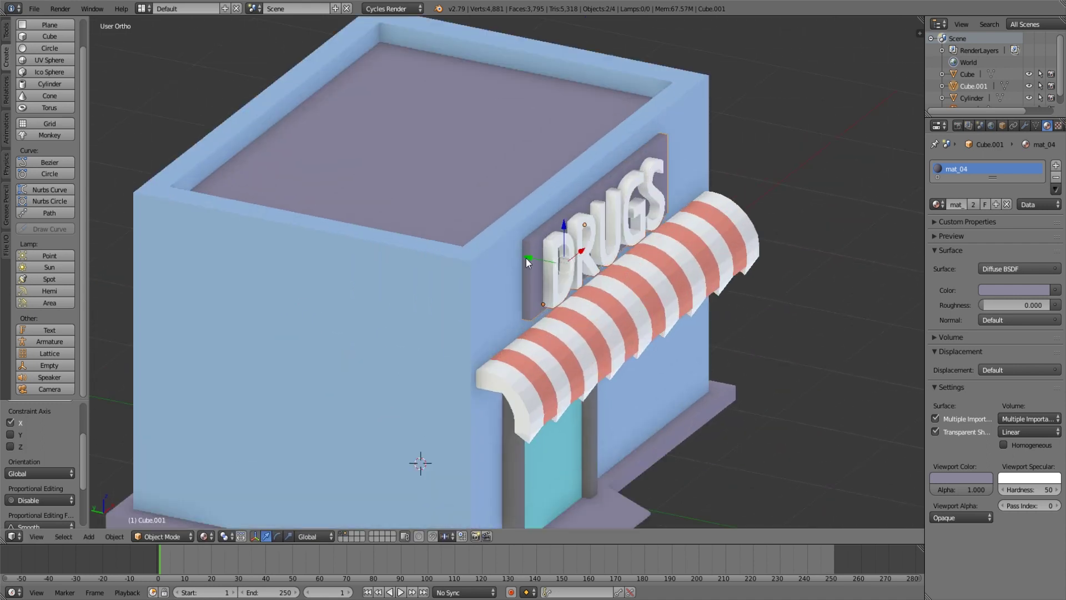
key(a)
scroll(526, 256, down, 4)
scroll(611, 283, down, 2)
mouse_move(746, 309)
middle_down()
mouse_move(605, 308)
mouse_move(665, 298)
middle_up()
scroll(637, 293, up, 4)
right_click(610, 261)
shift+right_click(684, 255)
key(g)
key(x)
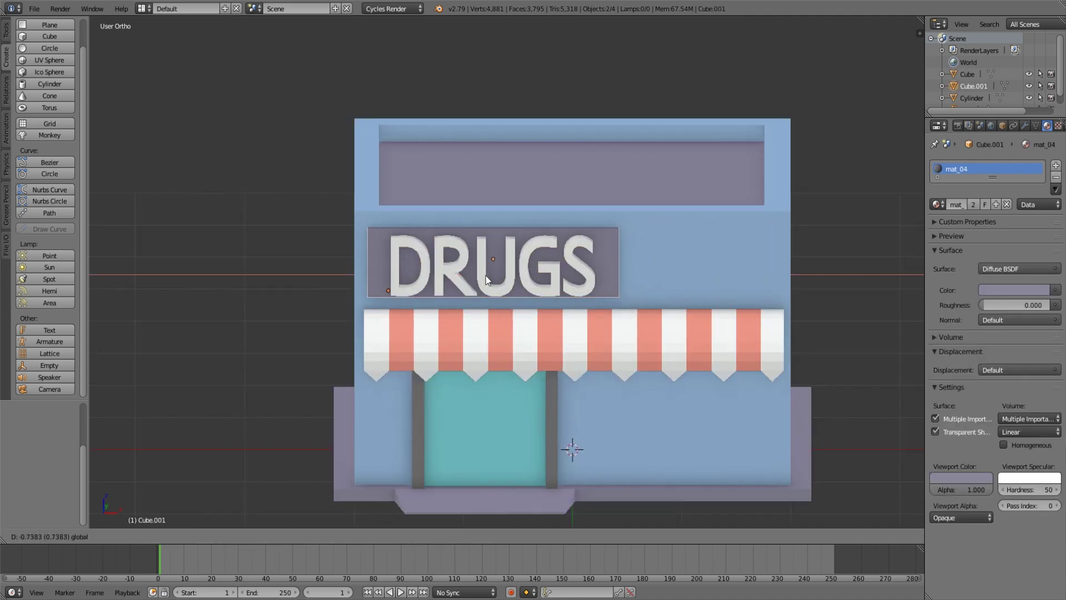
click(475, 274)
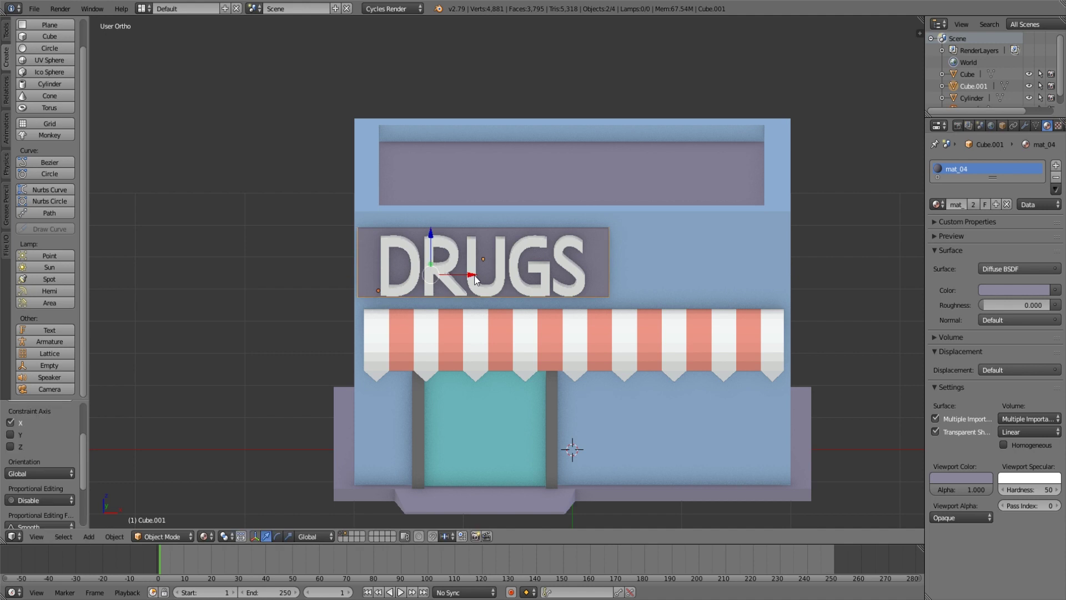
Shrink the sign to about 0.91 and nudge it along X above the awning.
scroll(476, 280, down, 4)
middle_drag(476, 279, 601, 308)
scroll(612, 305, up, 3)
scroll(683, 309, up, 2)
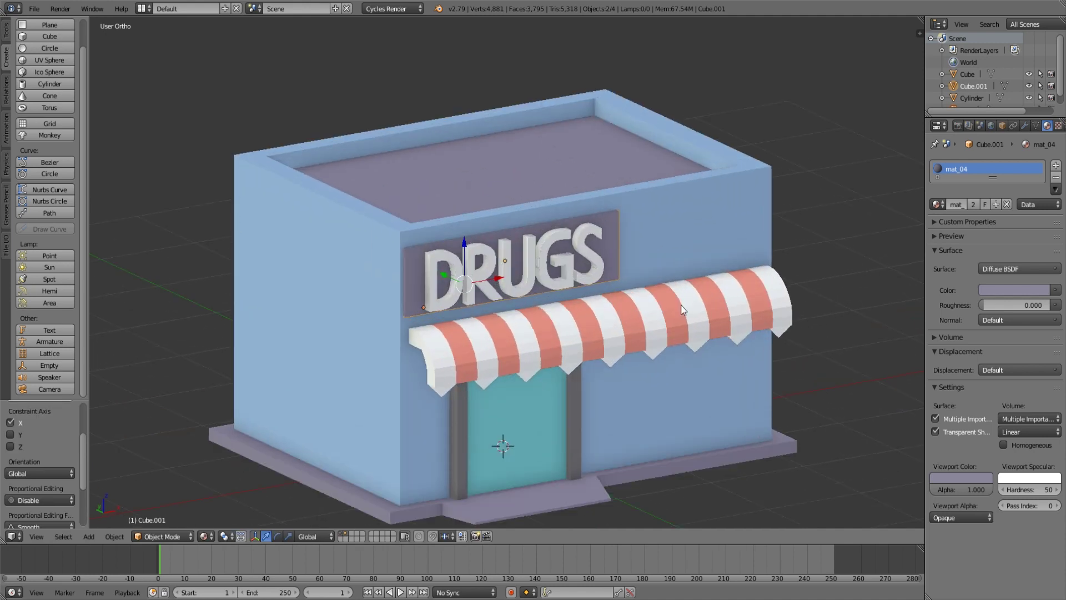
key(s)
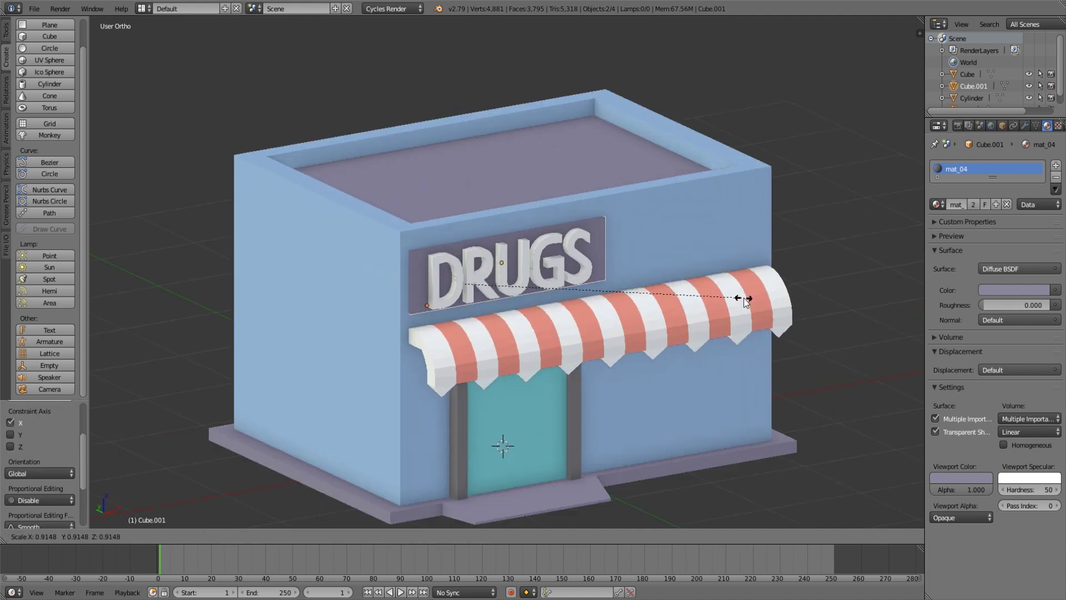
click(744, 298)
middle_drag(585, 301, 461, 295)
key(g)
key(x)
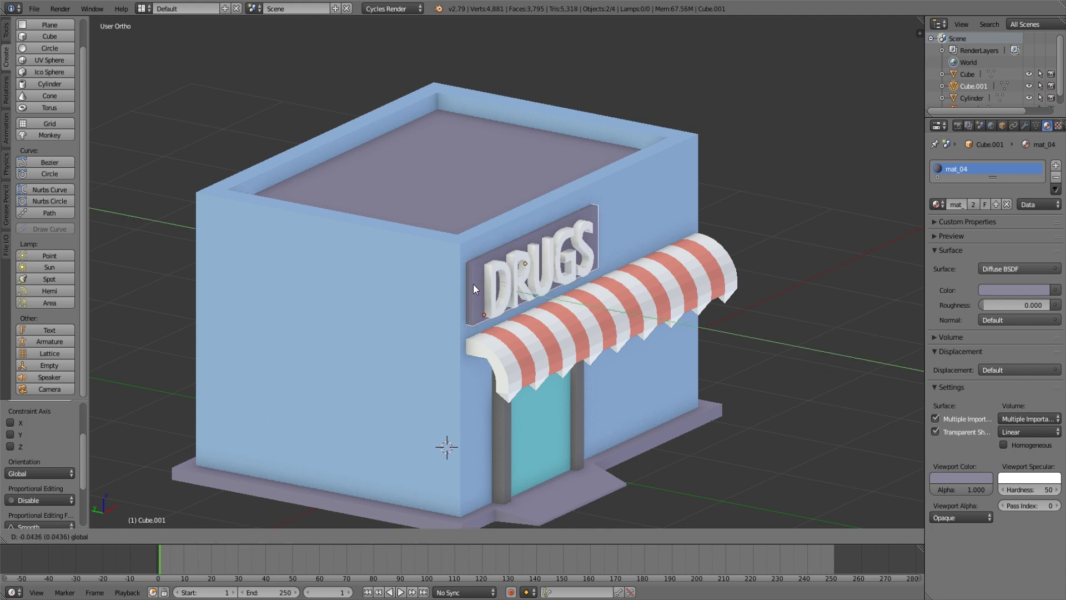
click(473, 285)
scroll(473, 284, down, 3)
mouse_move(633, 315)
middle_down()
mouse_move(528, 275)
mouse_move(618, 323)
middle_up()
scroll(527, 276, up, 3)
key(Tab)
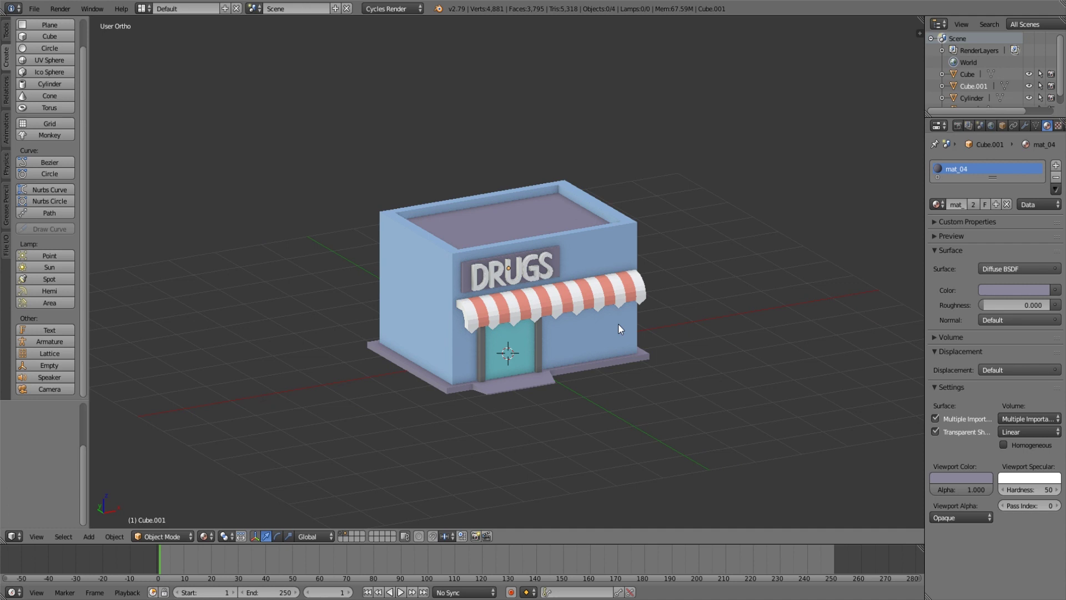
key(Tab)
scroll(689, 321, down, 2)
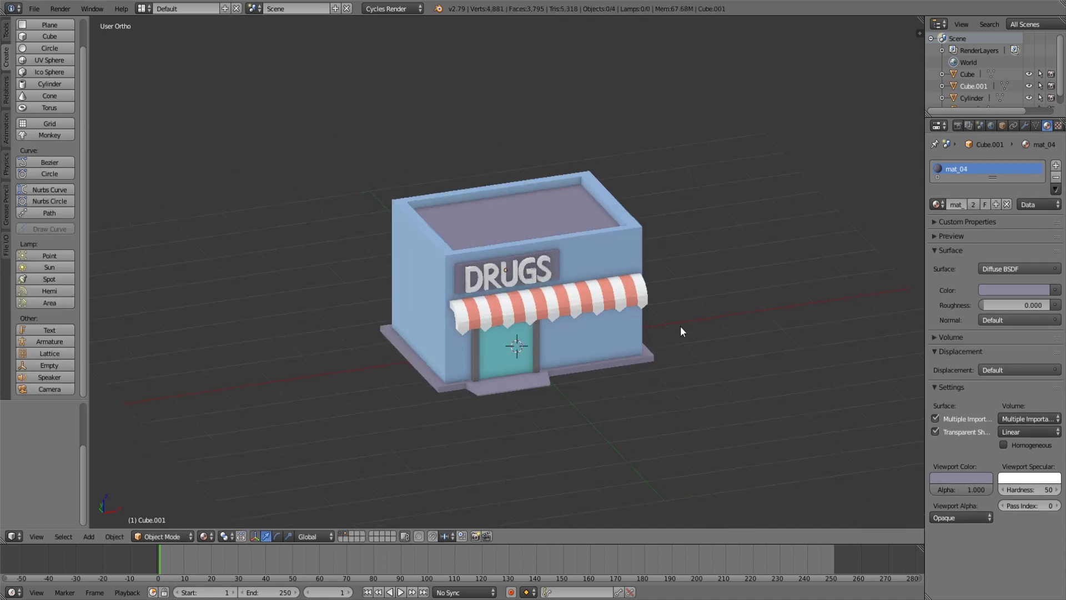
scroll(639, 326, down, 2)
mouse_move(605, 332)
middle_down()
mouse_move(626, 325)
mouse_move(614, 322)
mouse_move(611, 279)
mouse_move(613, 291)
middle_up()
scroll(626, 326, up, 4)
scroll(638, 338, down, 4)
shift+middle_drag(638, 339, 543, 239)
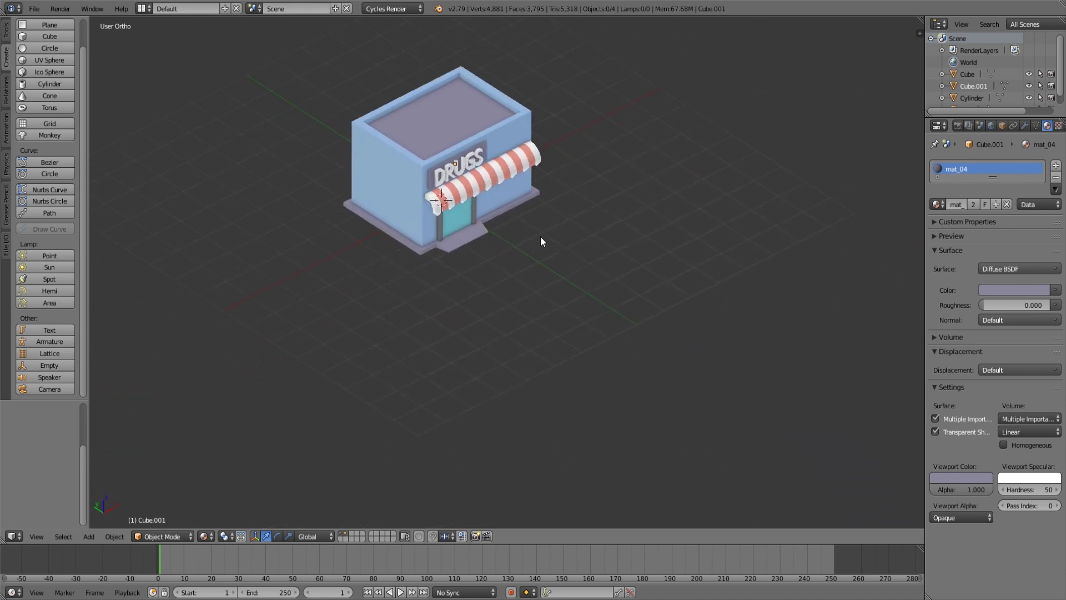